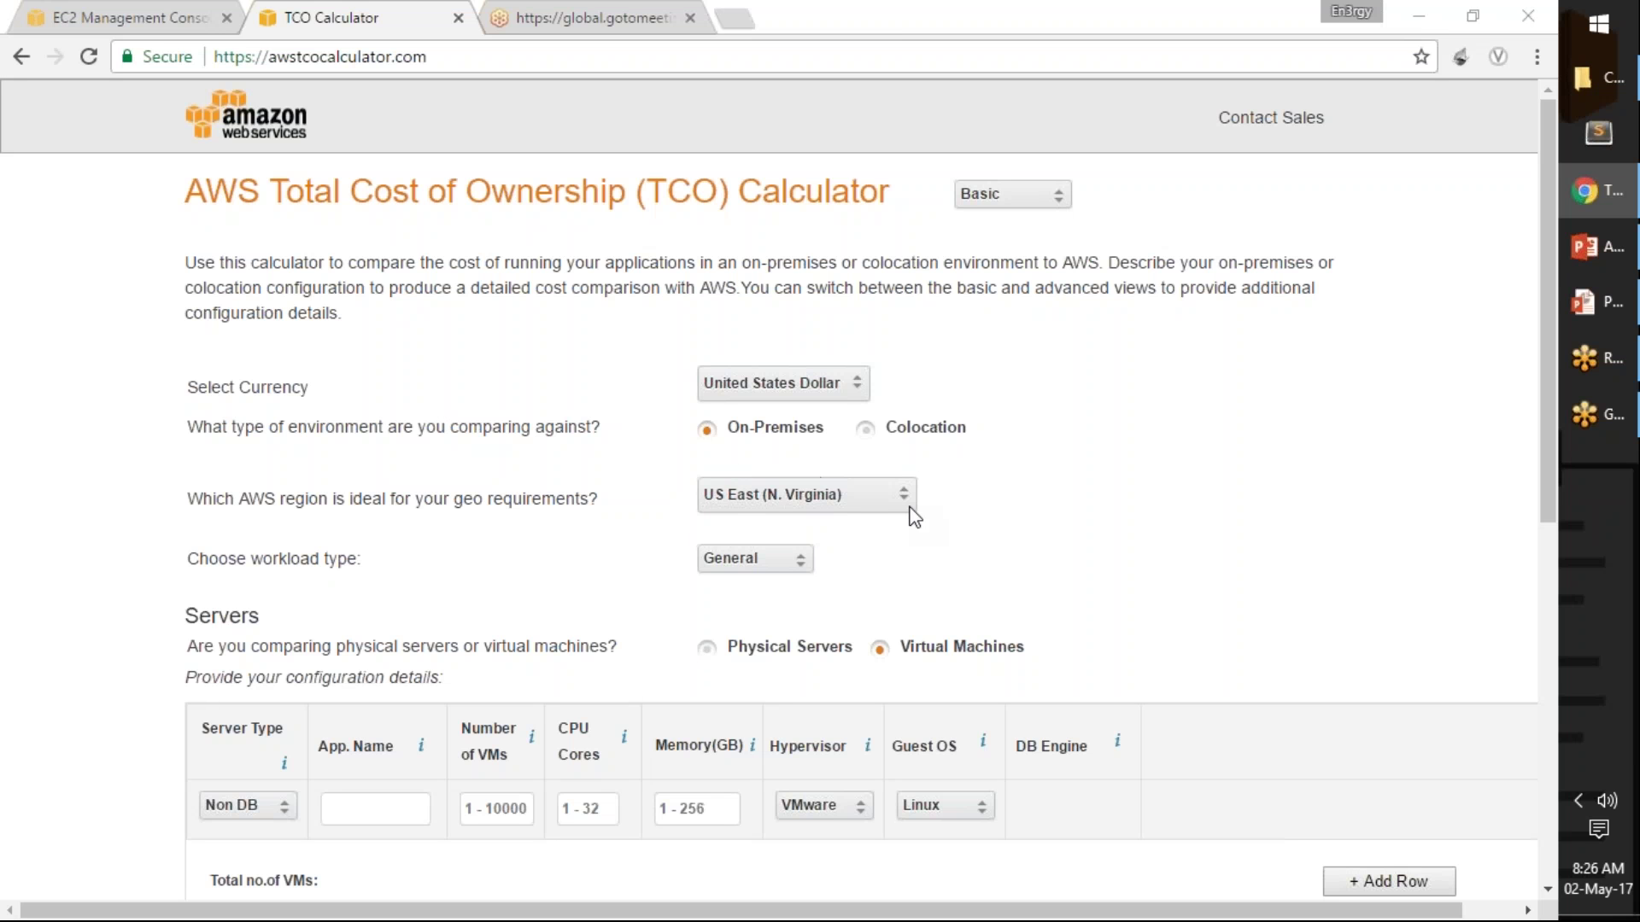
# - Keep the calculator on USD currency, on-premises comparison and the US East (N. Virginia) region
pyautogui.click(837, 386)
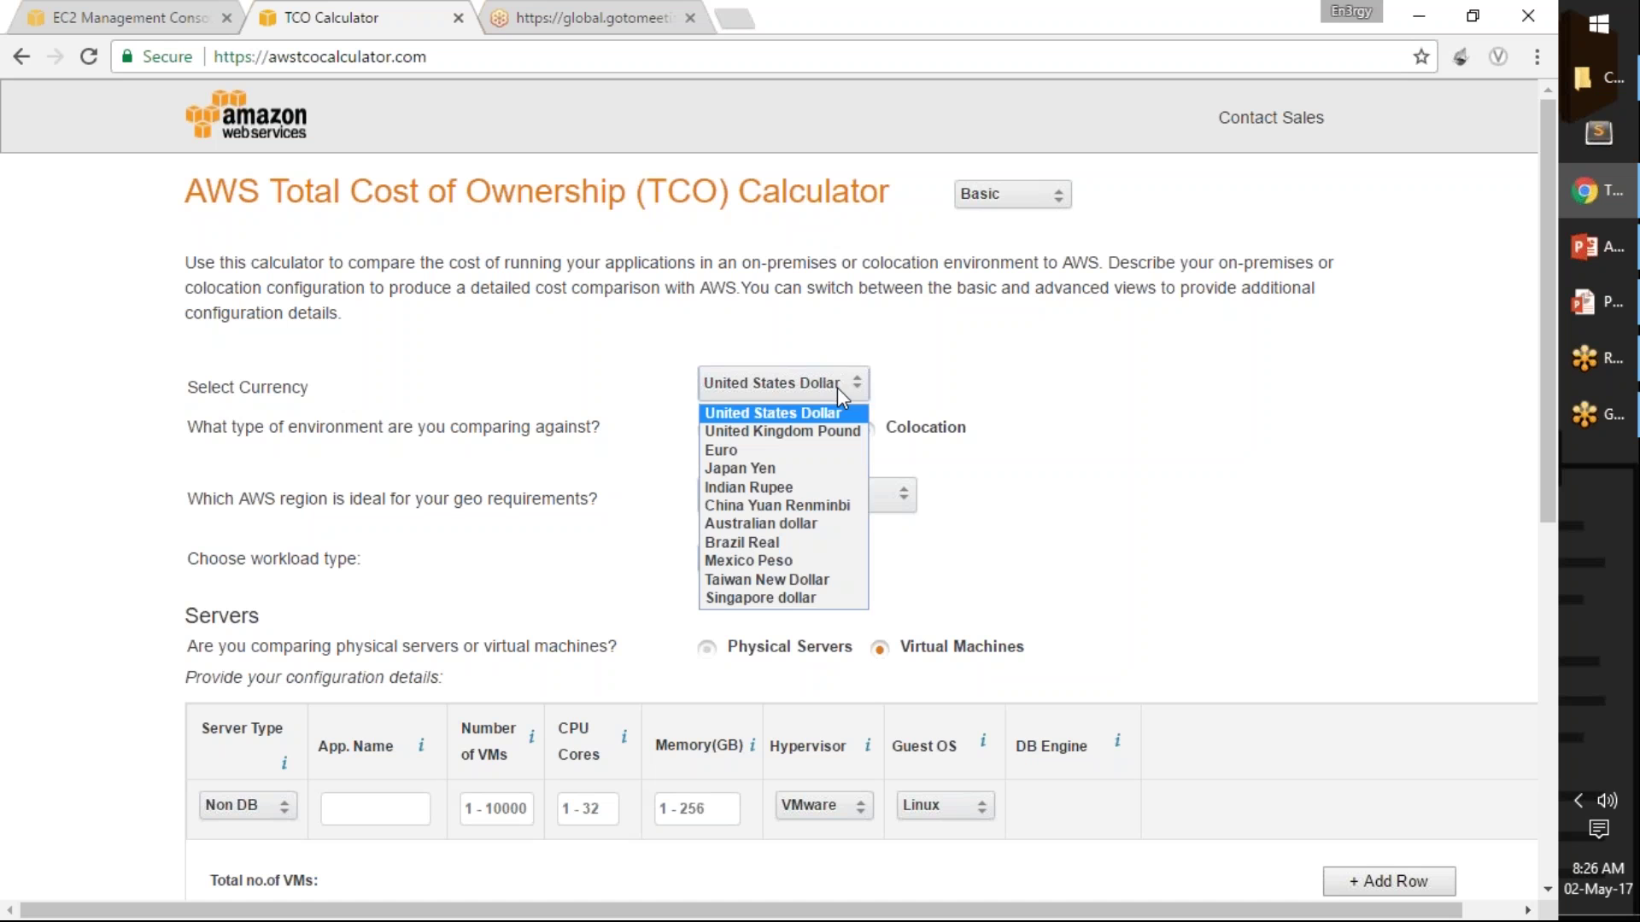
pyautogui.click(783, 492)
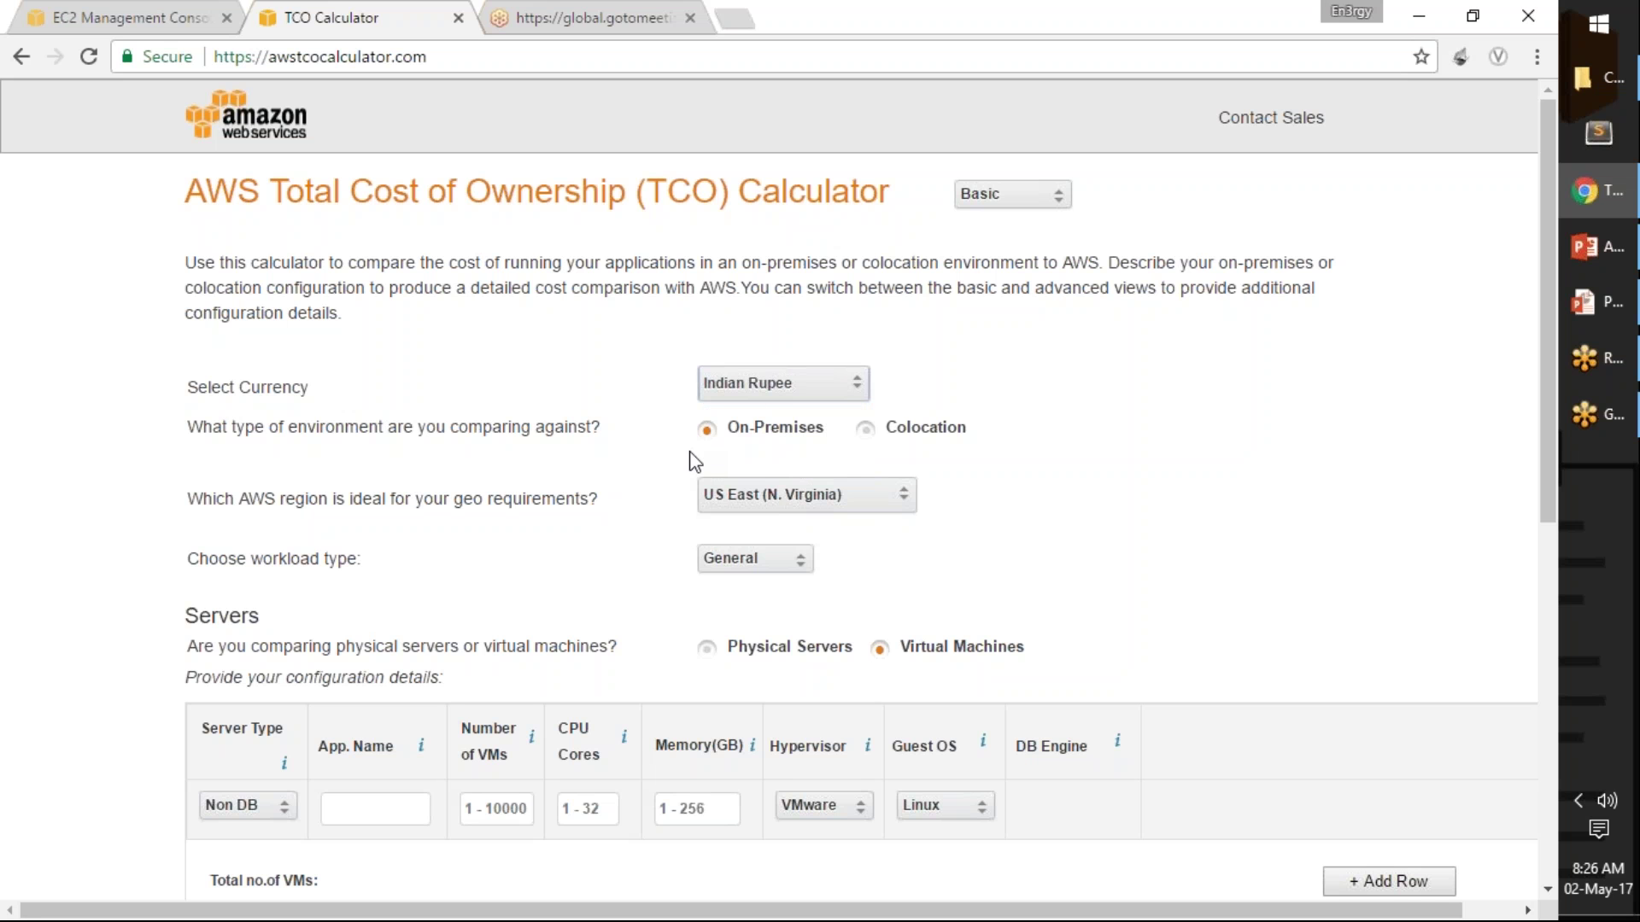
pyautogui.click(866, 430)
pyautogui.click(708, 432)
pyautogui.click(803, 500)
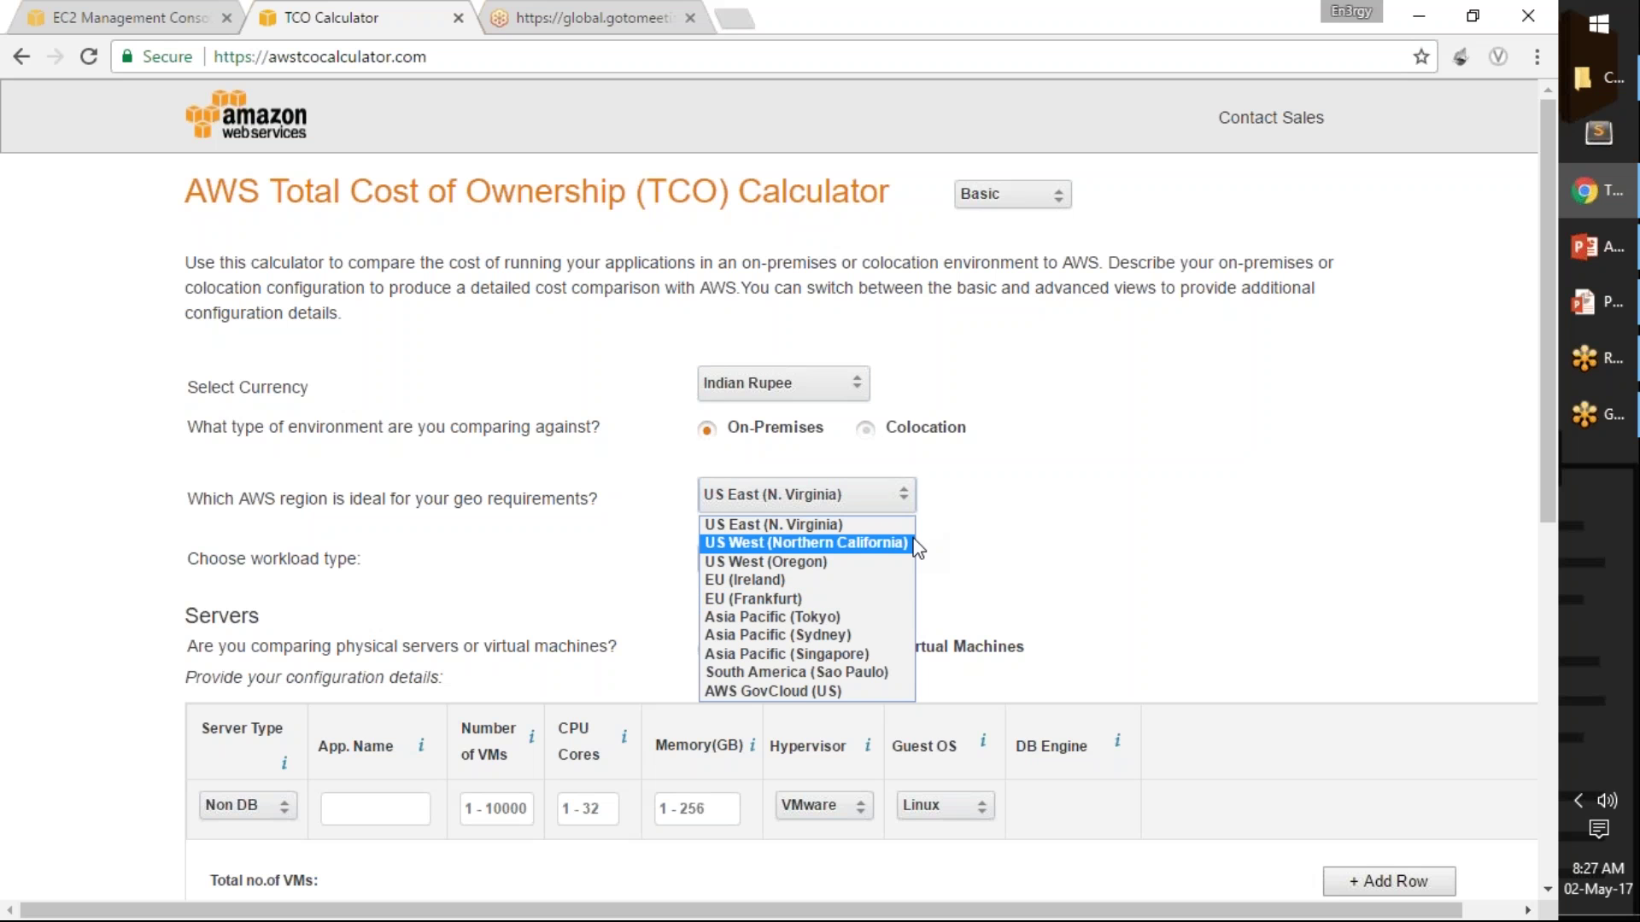
pyautogui.click(897, 494)
pyautogui.click(783, 383)
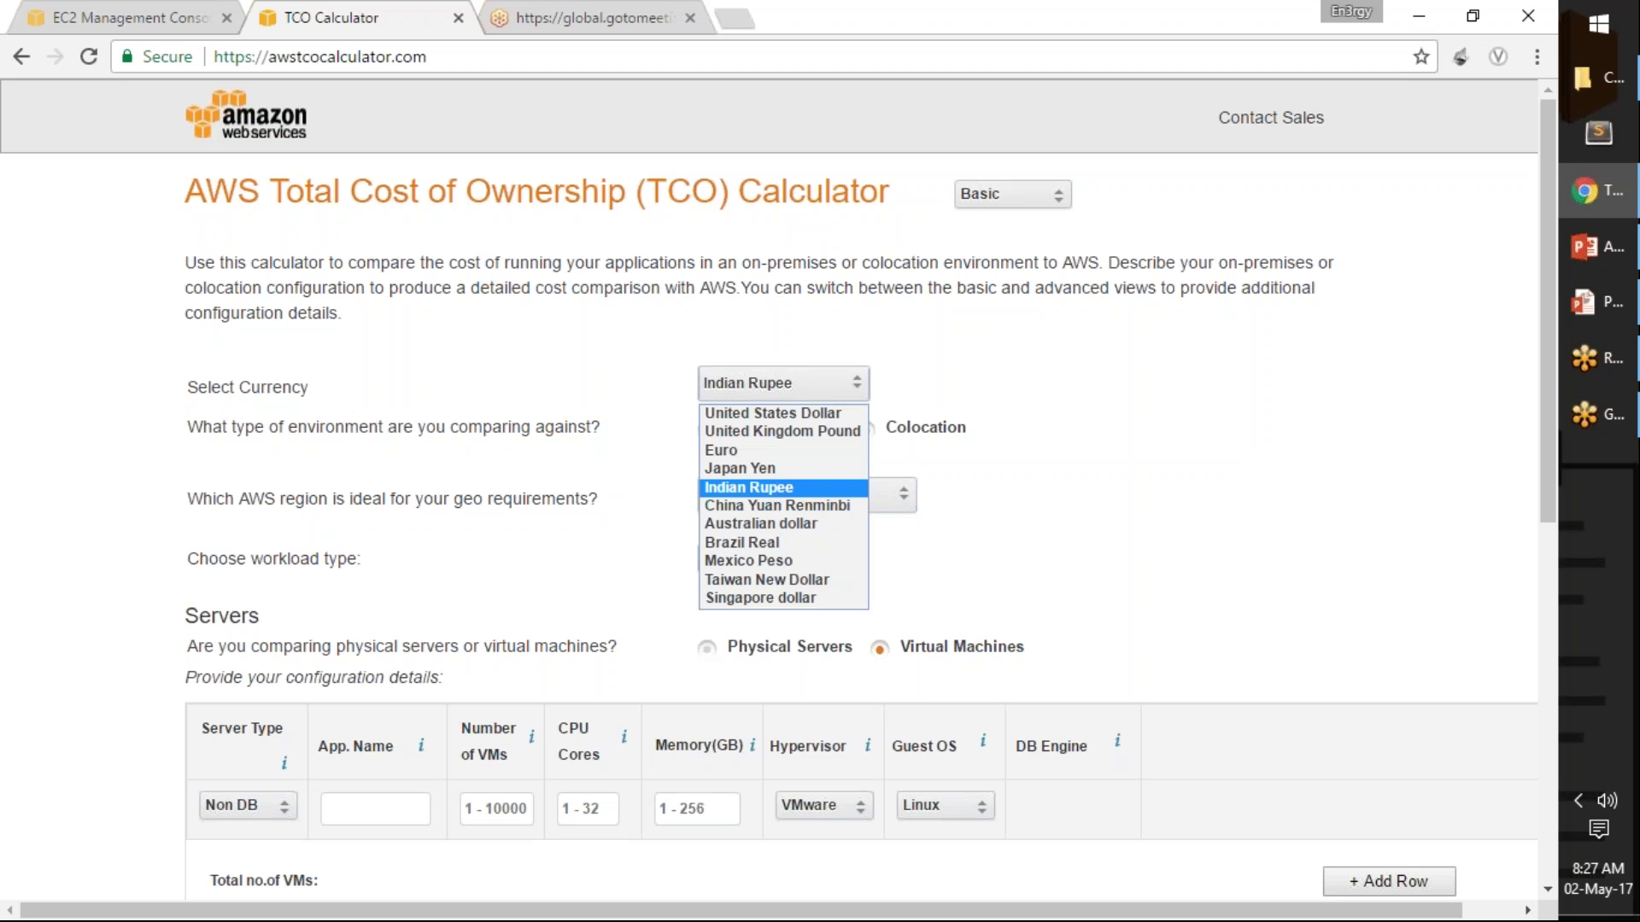
pyautogui.click(845, 413)
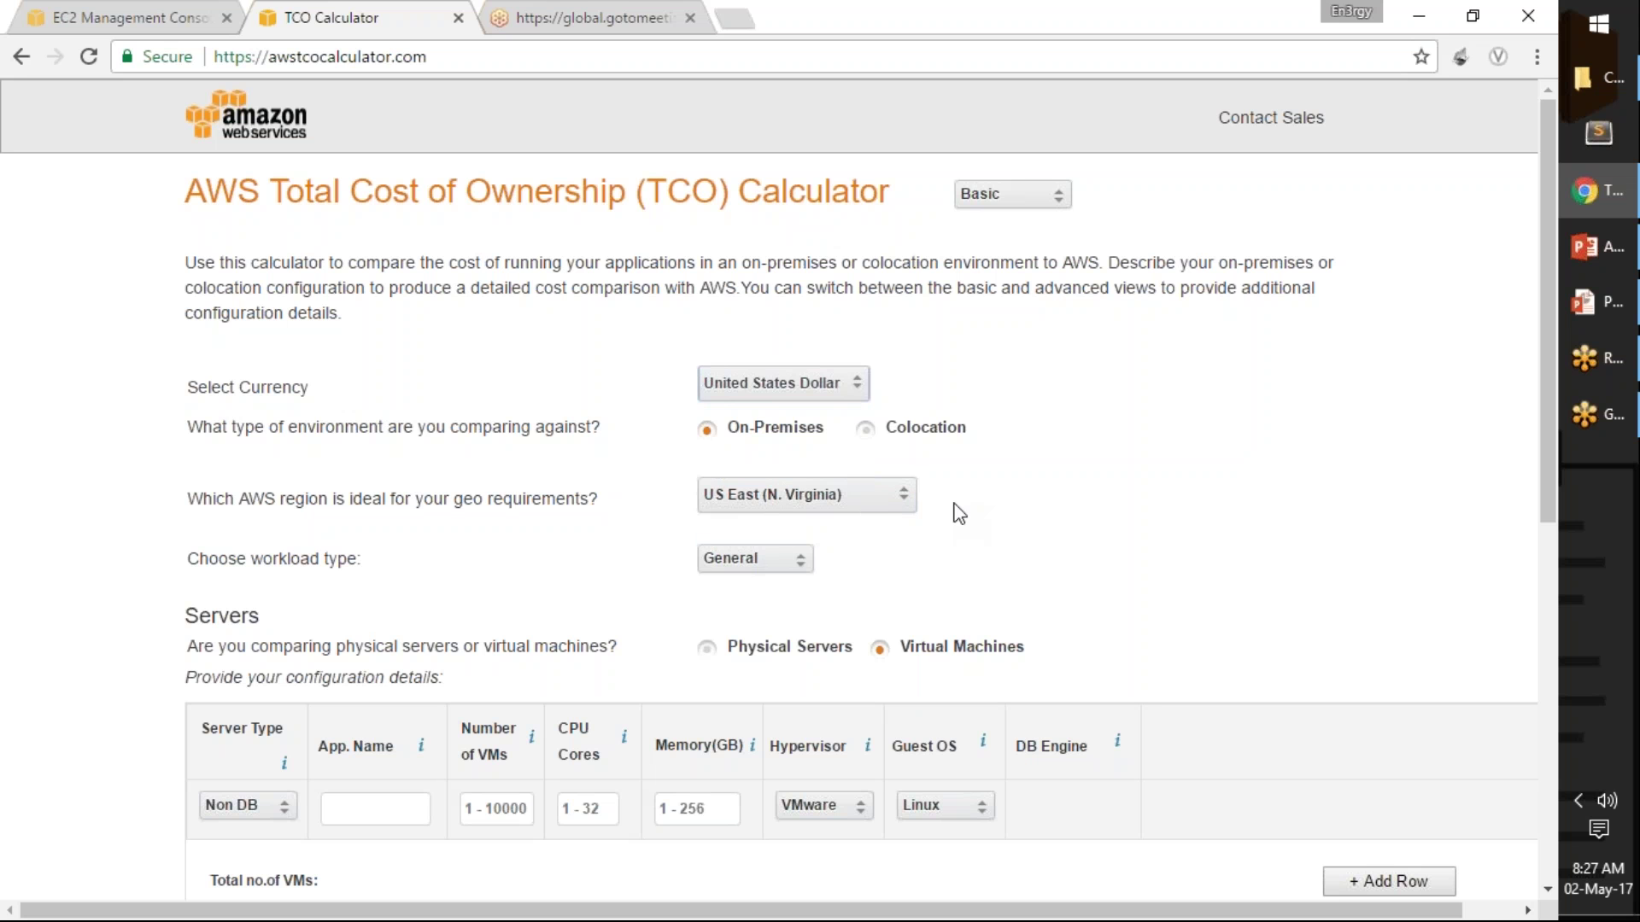
# - Fill the first server row: Non DB, app 'web', 3 VMs, 4 CPU cores, 4 GB memory
pyautogui.scroll(-3, 102, 523)
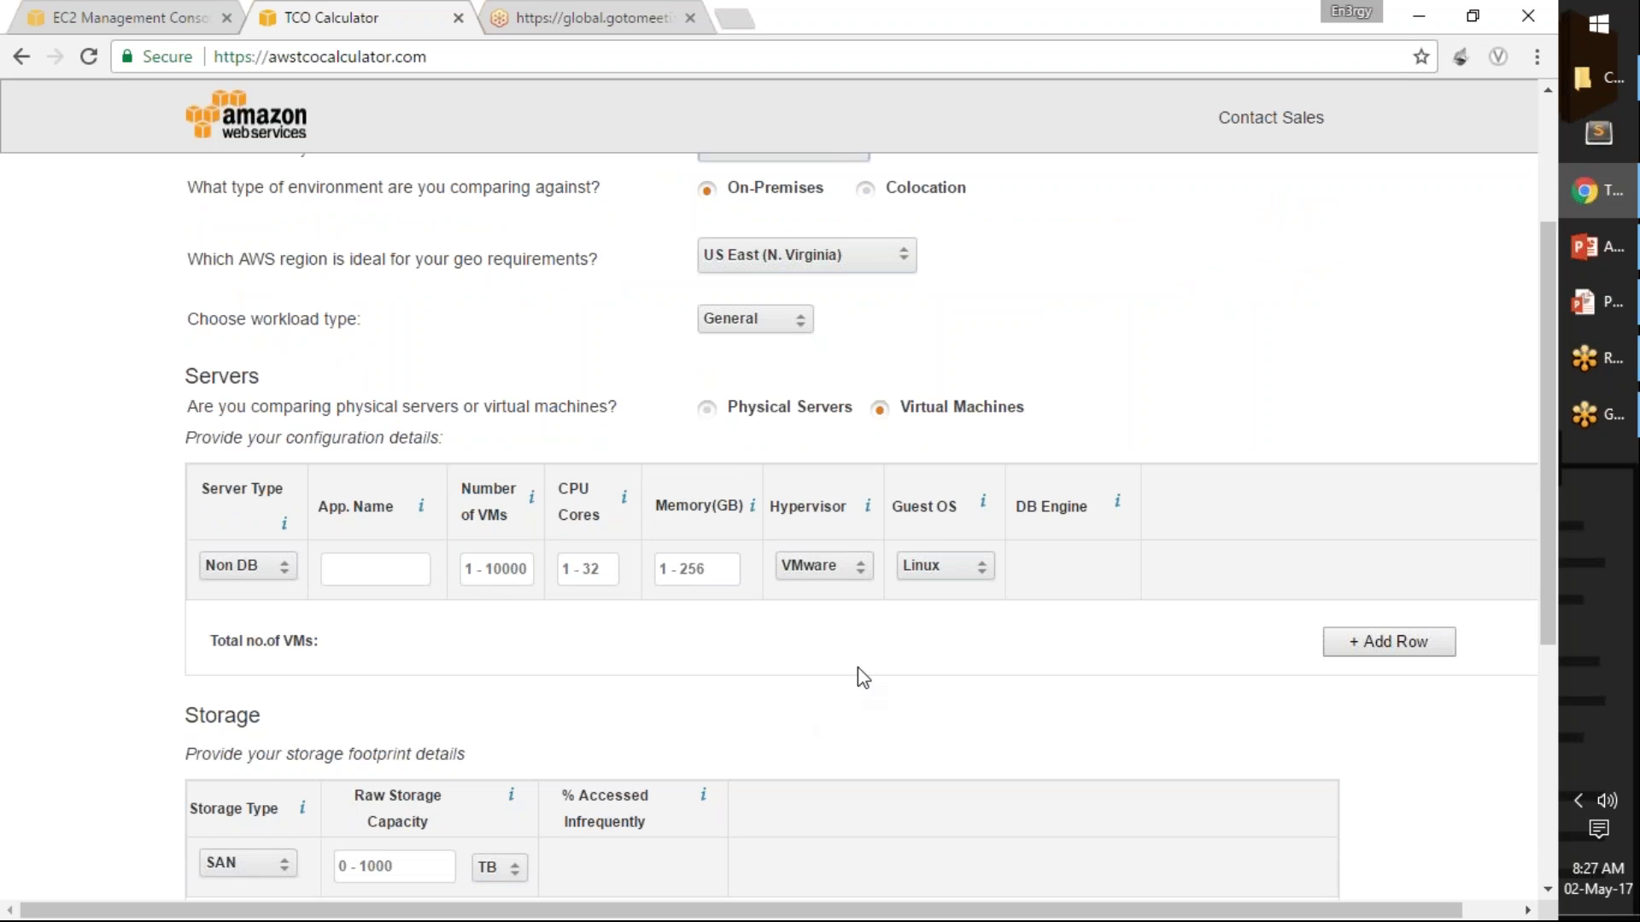
pyautogui.click(285, 569)
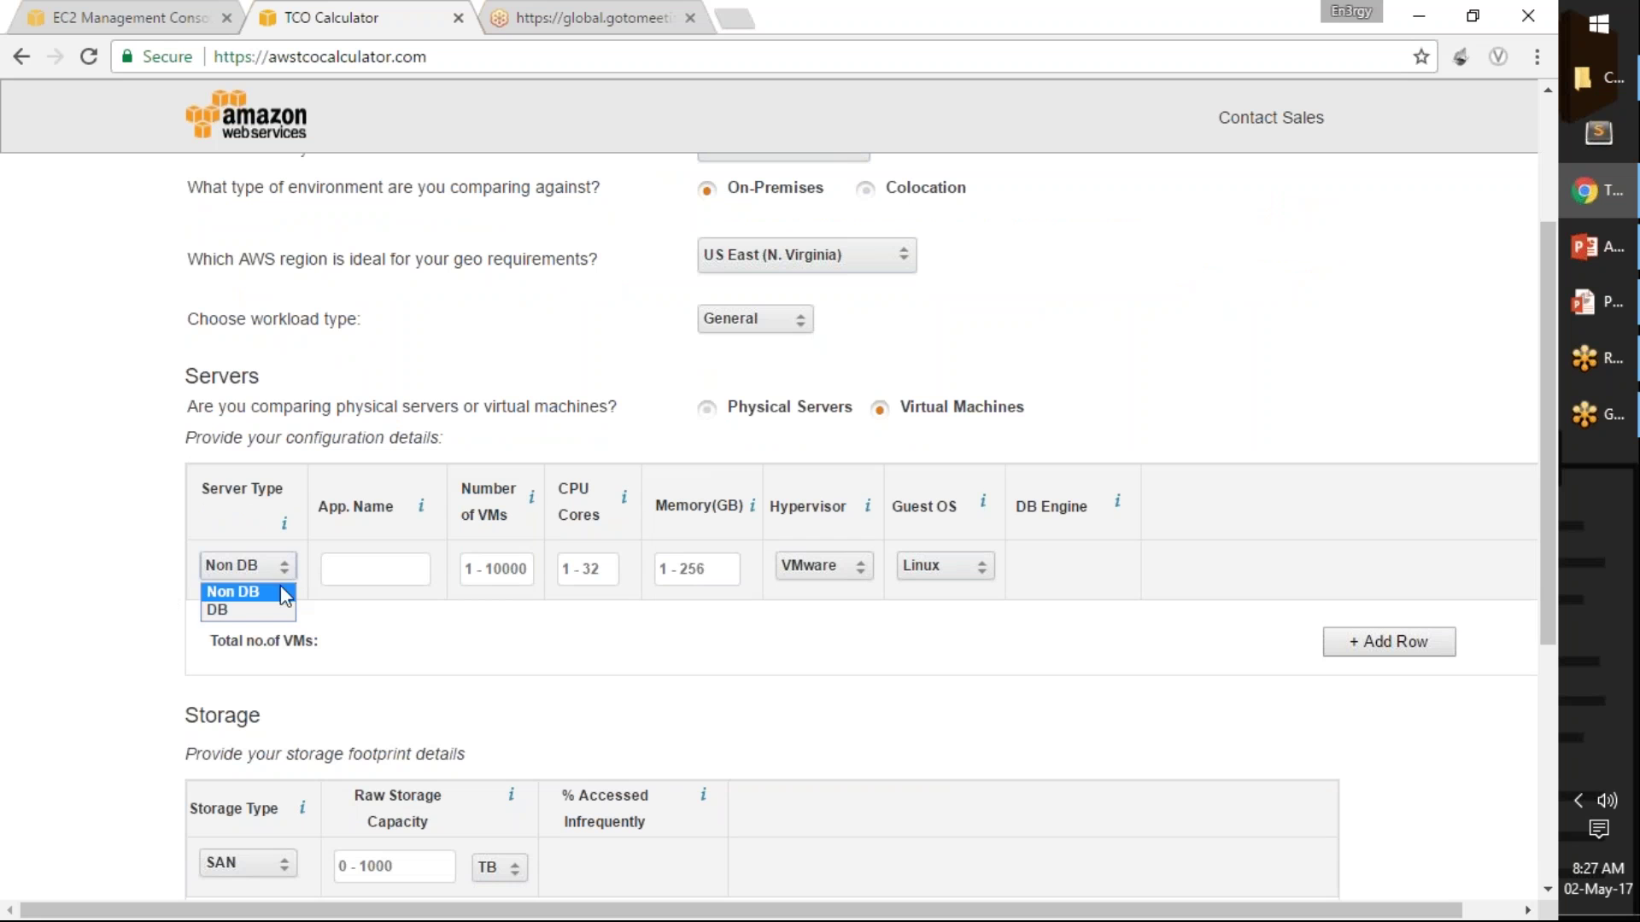
pyautogui.click(258, 591)
pyautogui.click(359, 570)
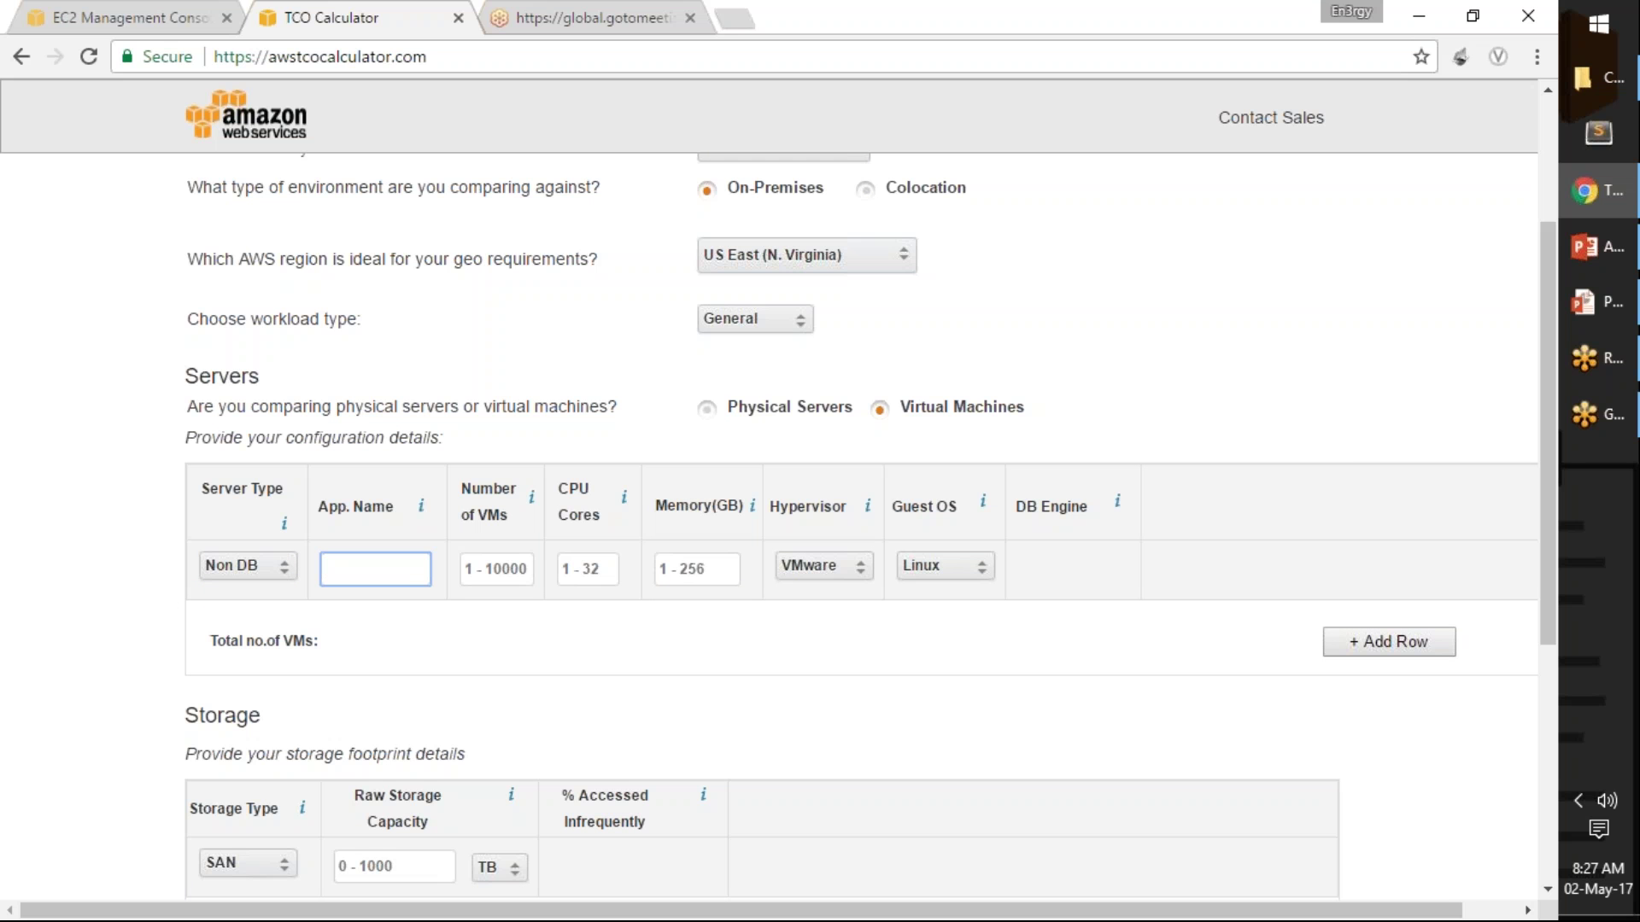
pyautogui.write('web')
pyautogui.click(507, 568)
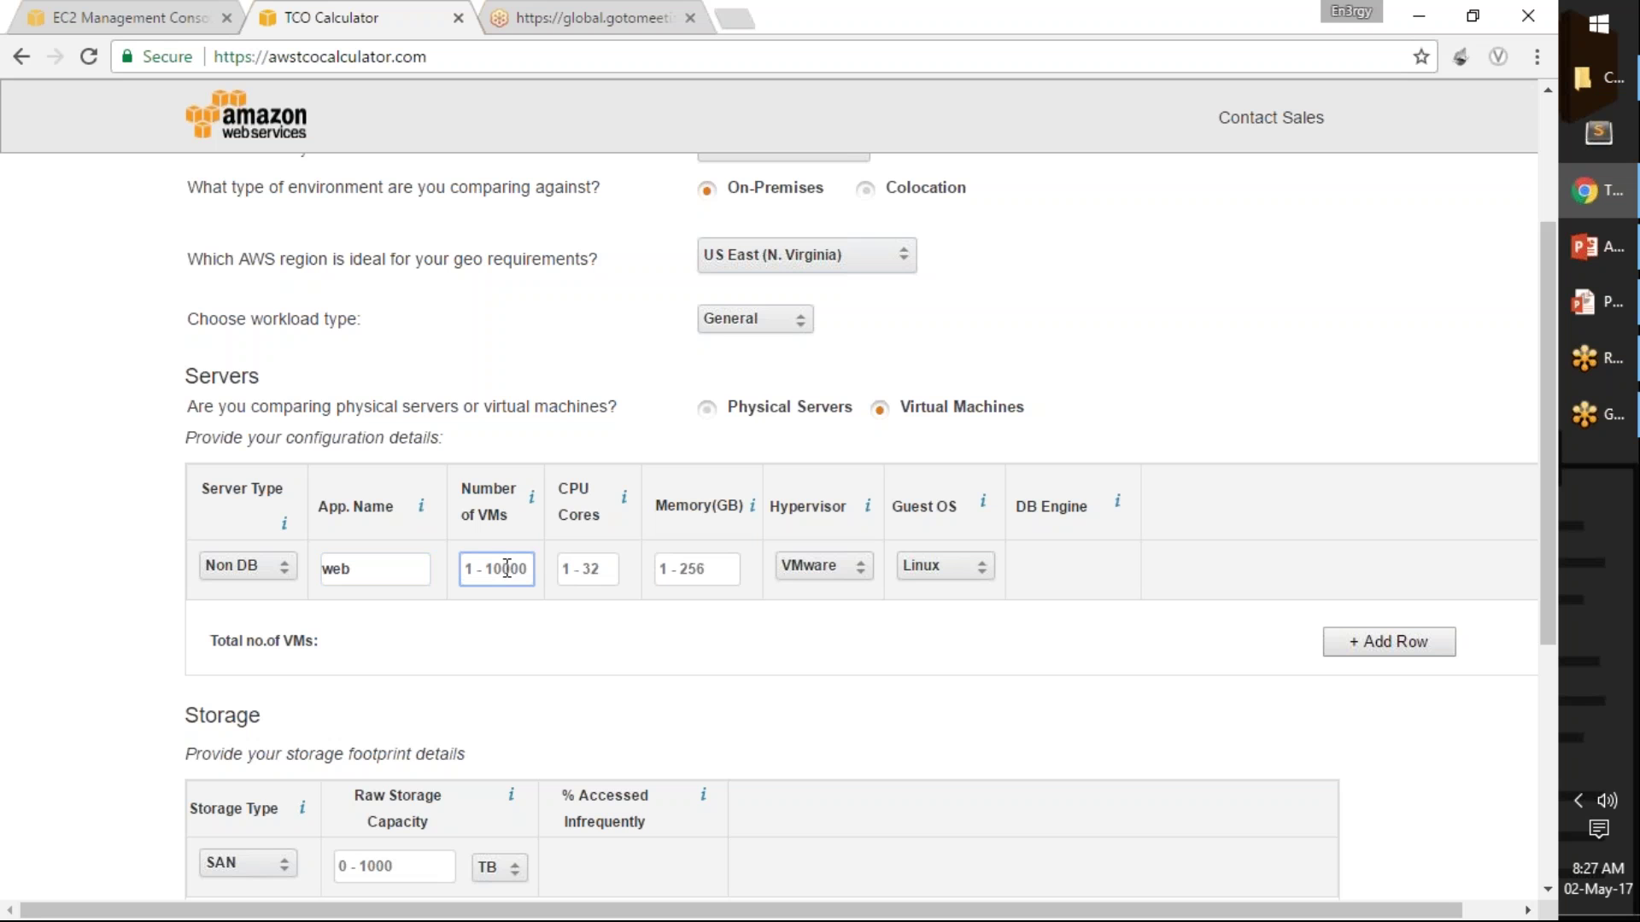
pyautogui.write('3')
pyautogui.click(601, 568)
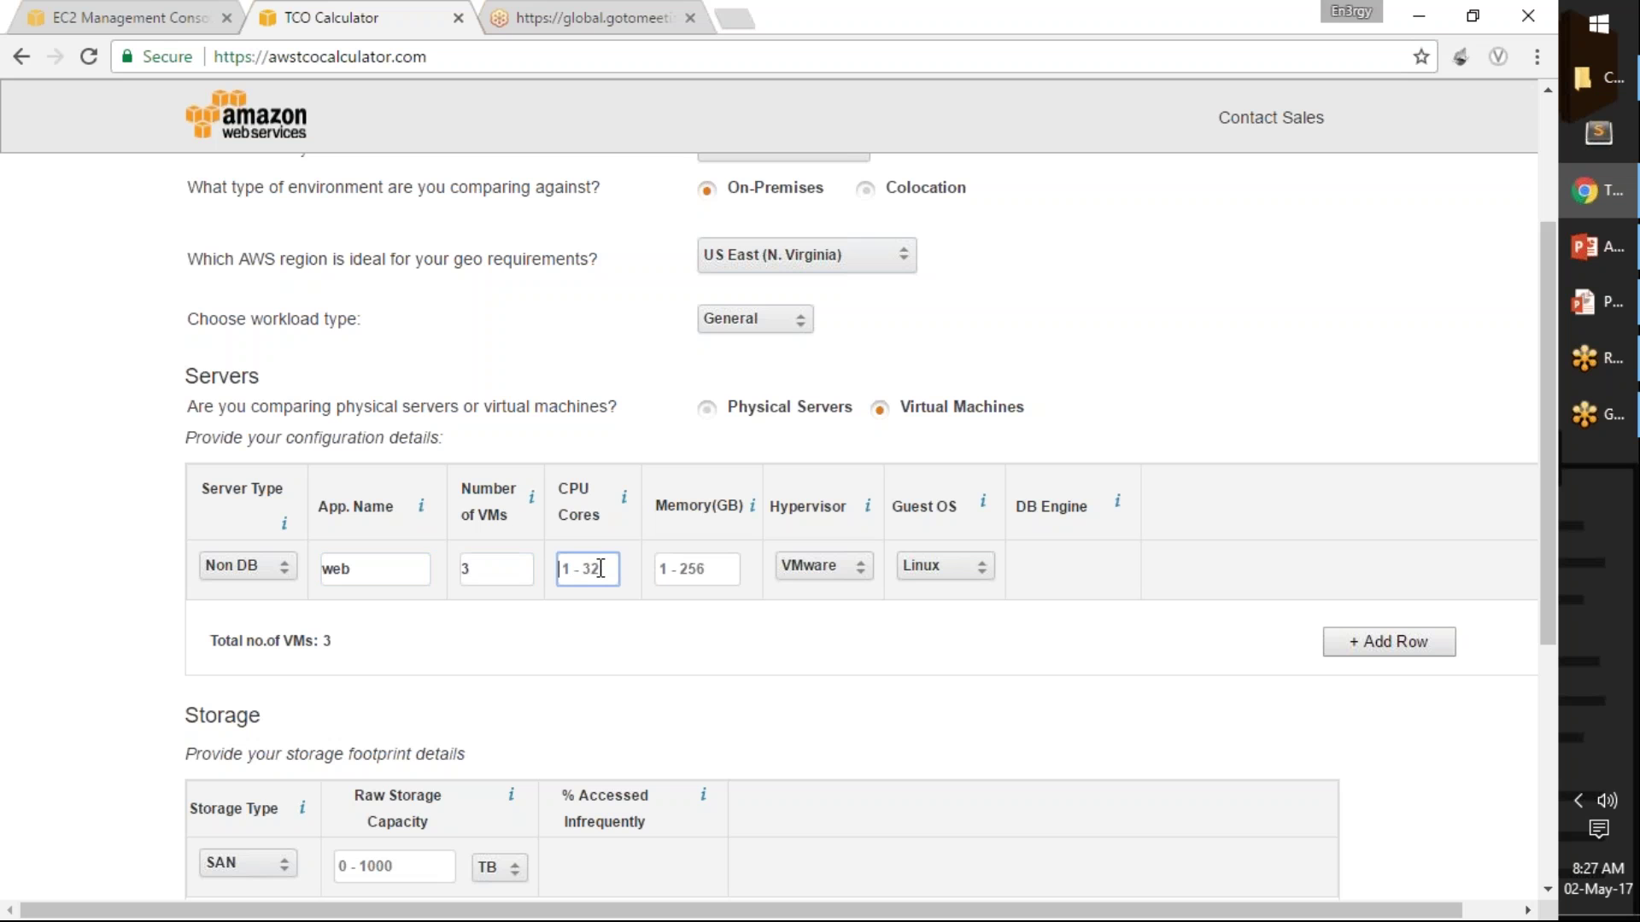
pyautogui.write('4')
pyautogui.click(714, 568)
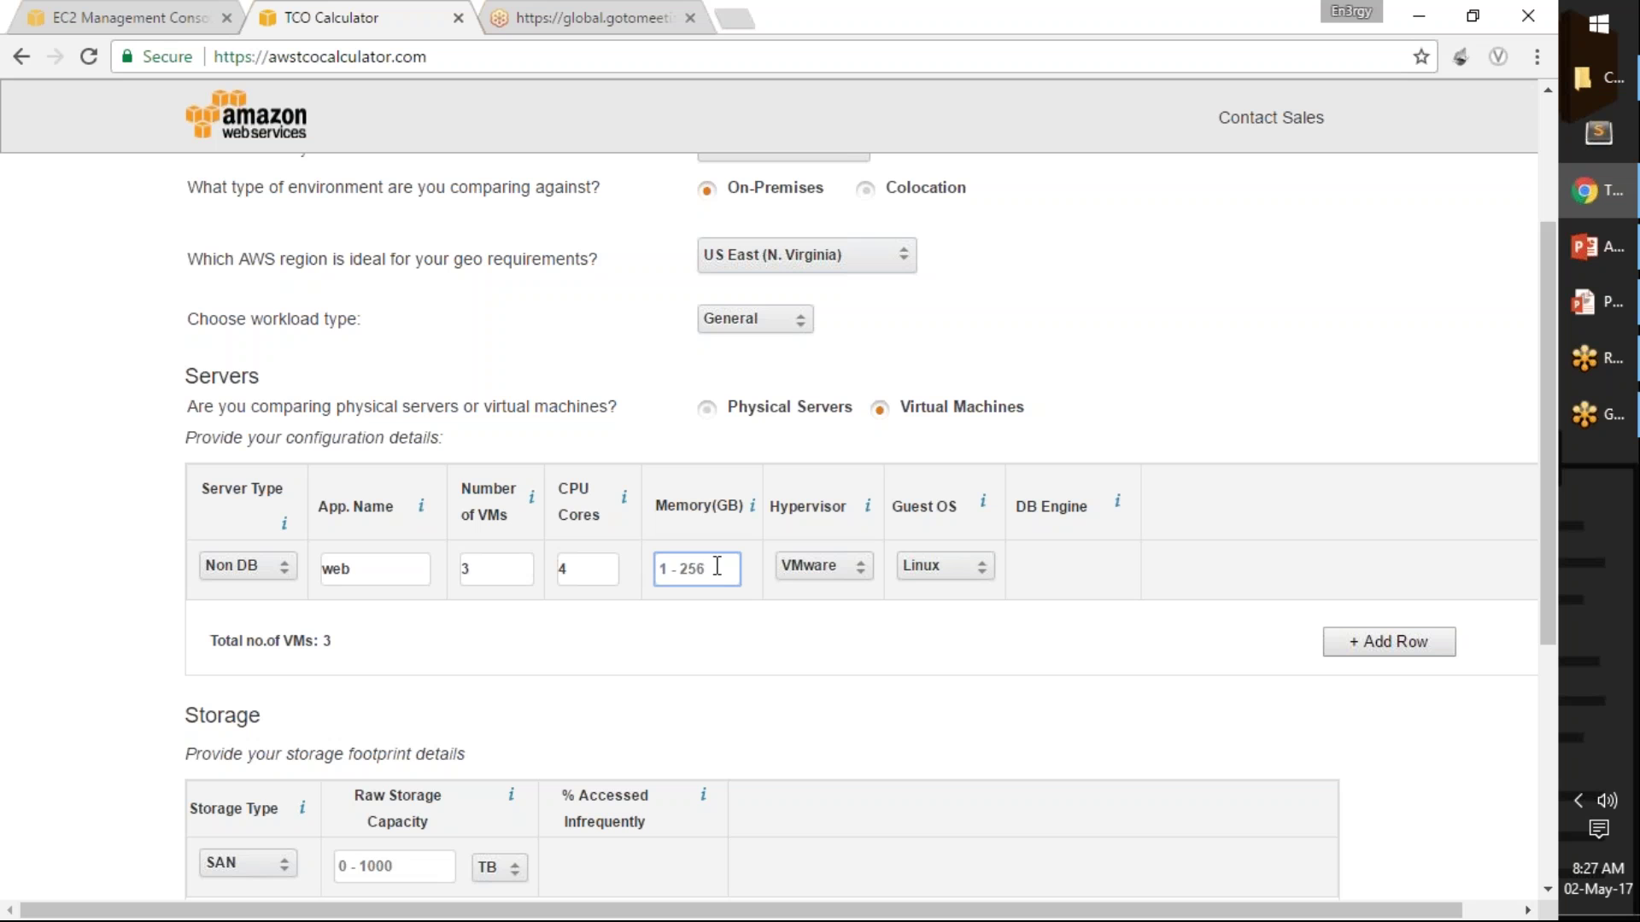
pyautogui.write('4')
# - Enter 30 as the SAN raw storage capacity, with the unit changed from TB to GB
pyautogui.scroll(-3, 964, 692)
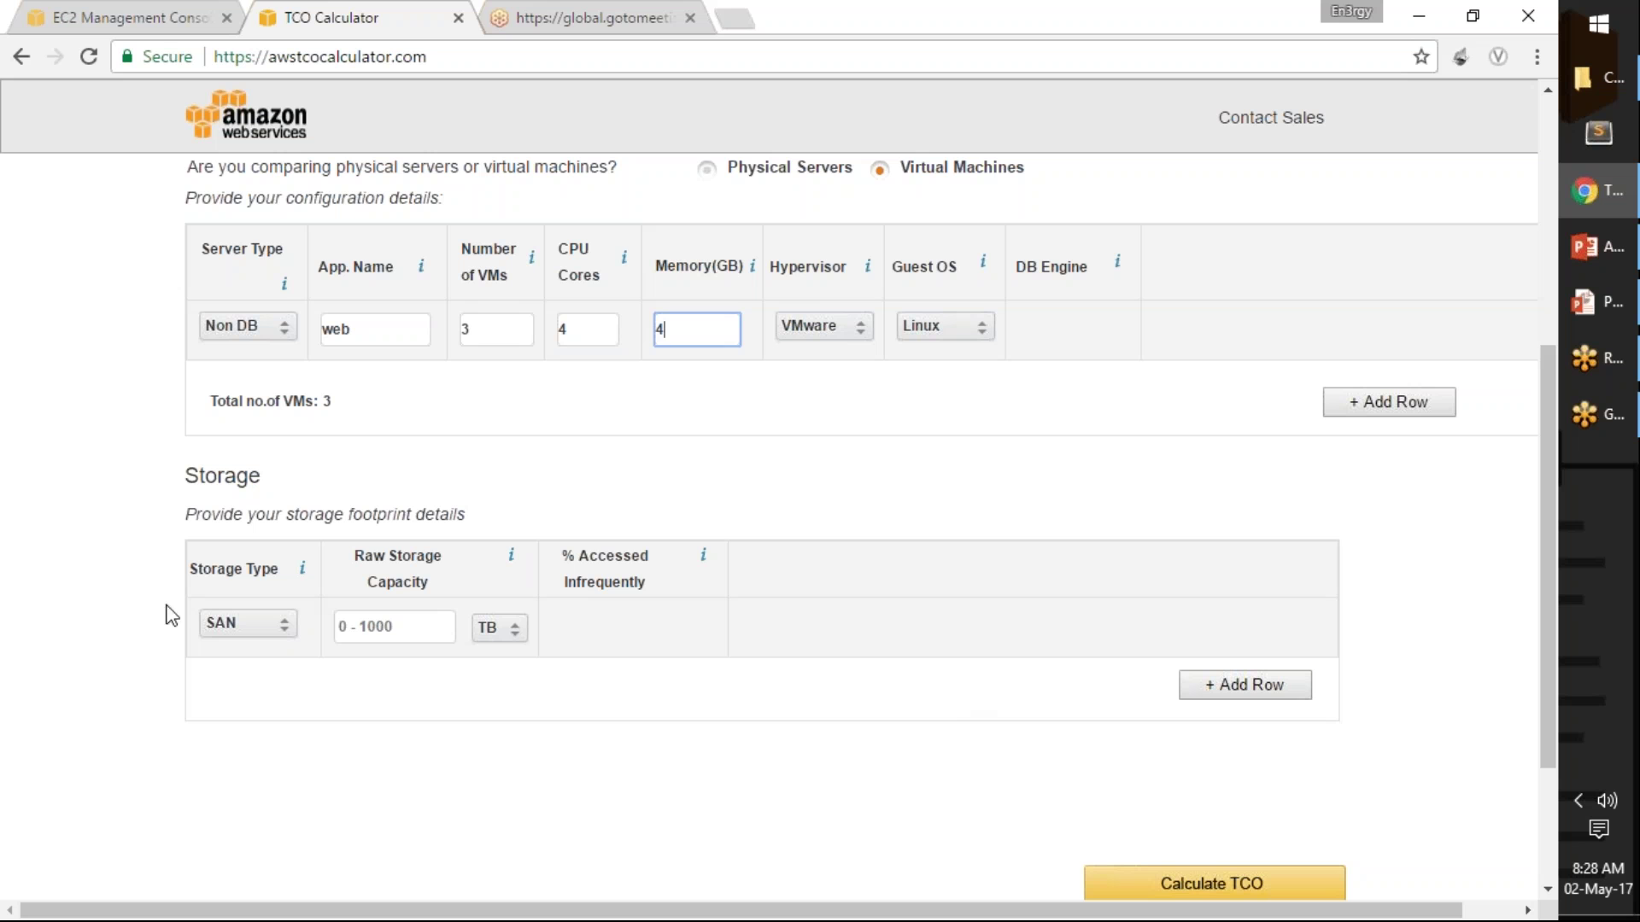
pyautogui.click(397, 631)
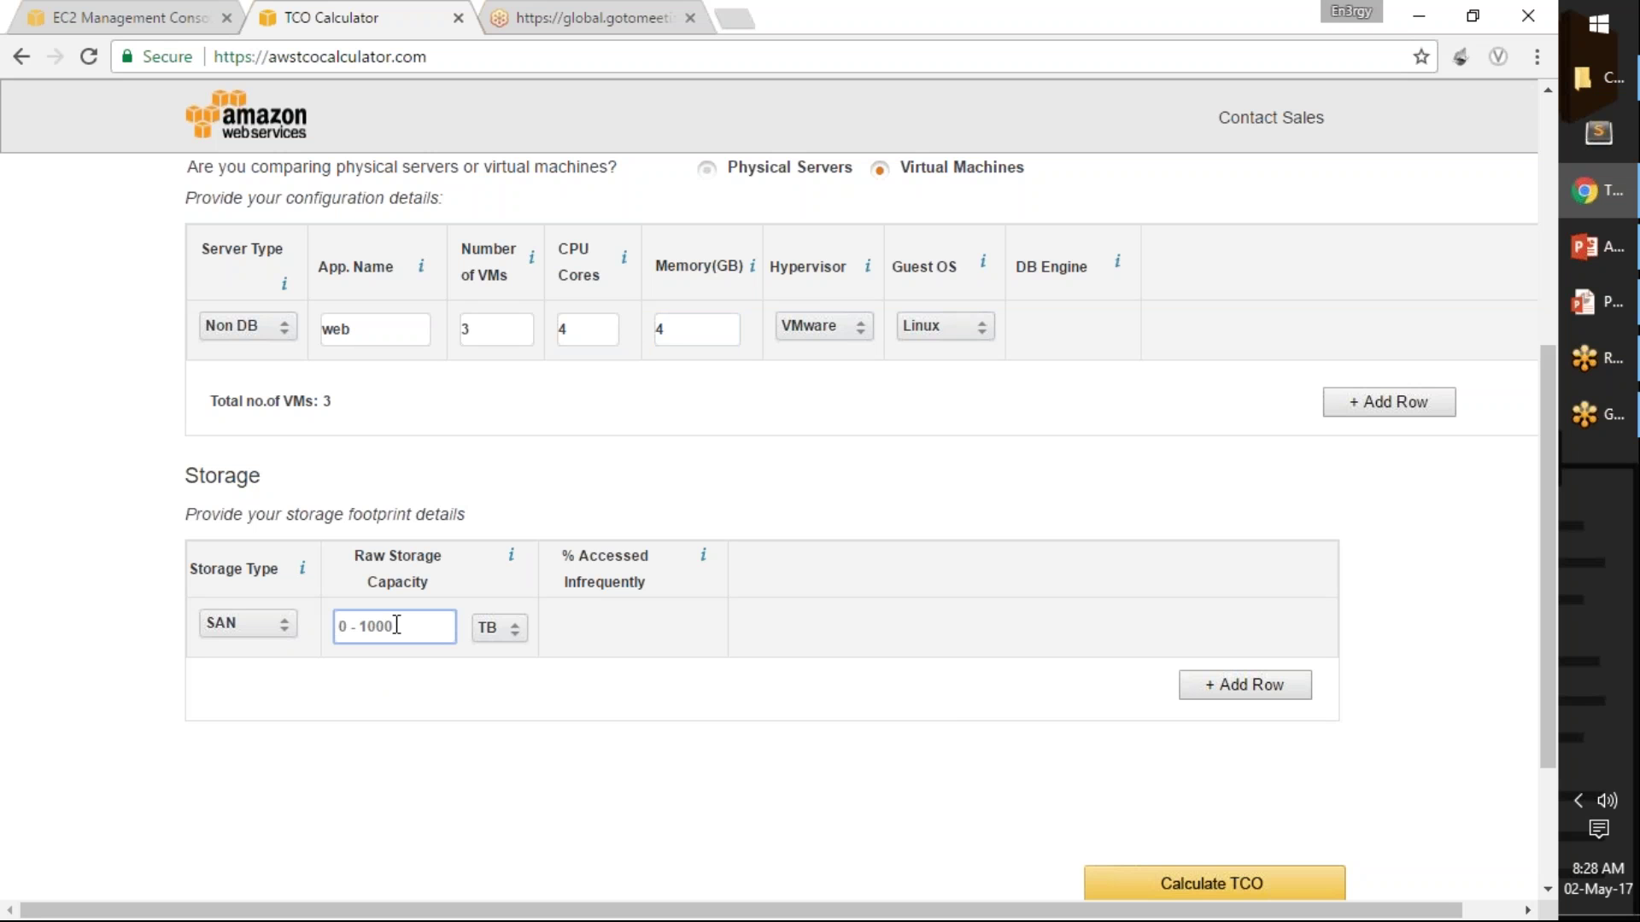
pyautogui.write('30')
pyautogui.click(513, 639)
pyautogui.click(500, 671)
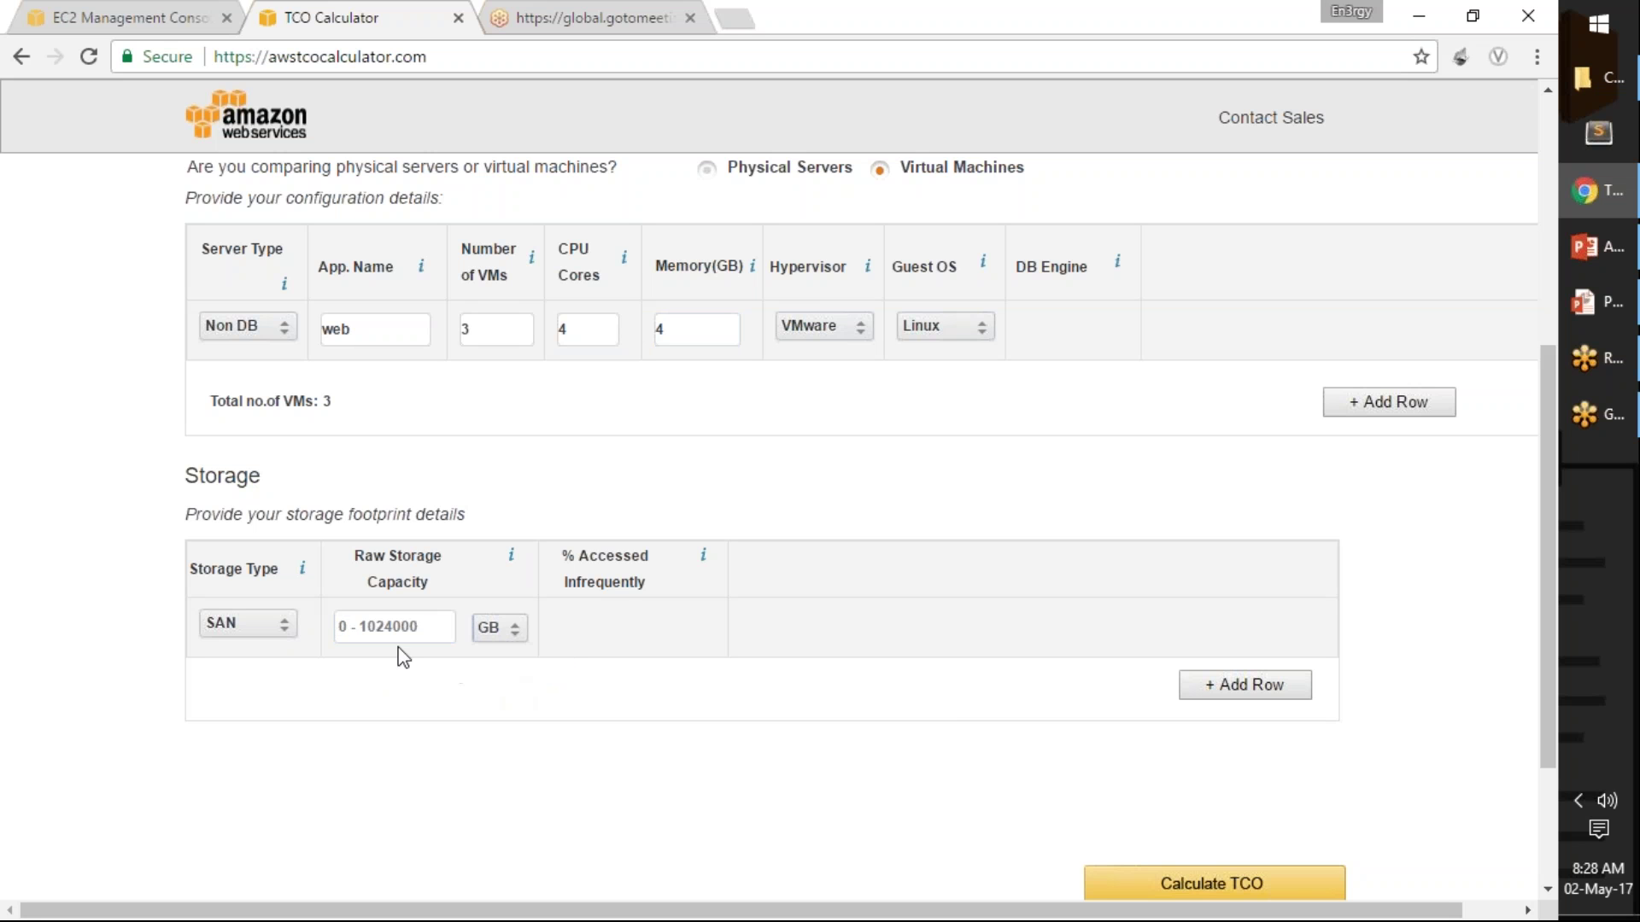
pyautogui.click(384, 629)
pyautogui.write('30')
pyautogui.press('Tab')
# - Add a second server row of type DB named 'DB' with 2 VMs
pyautogui.click(1358, 413)
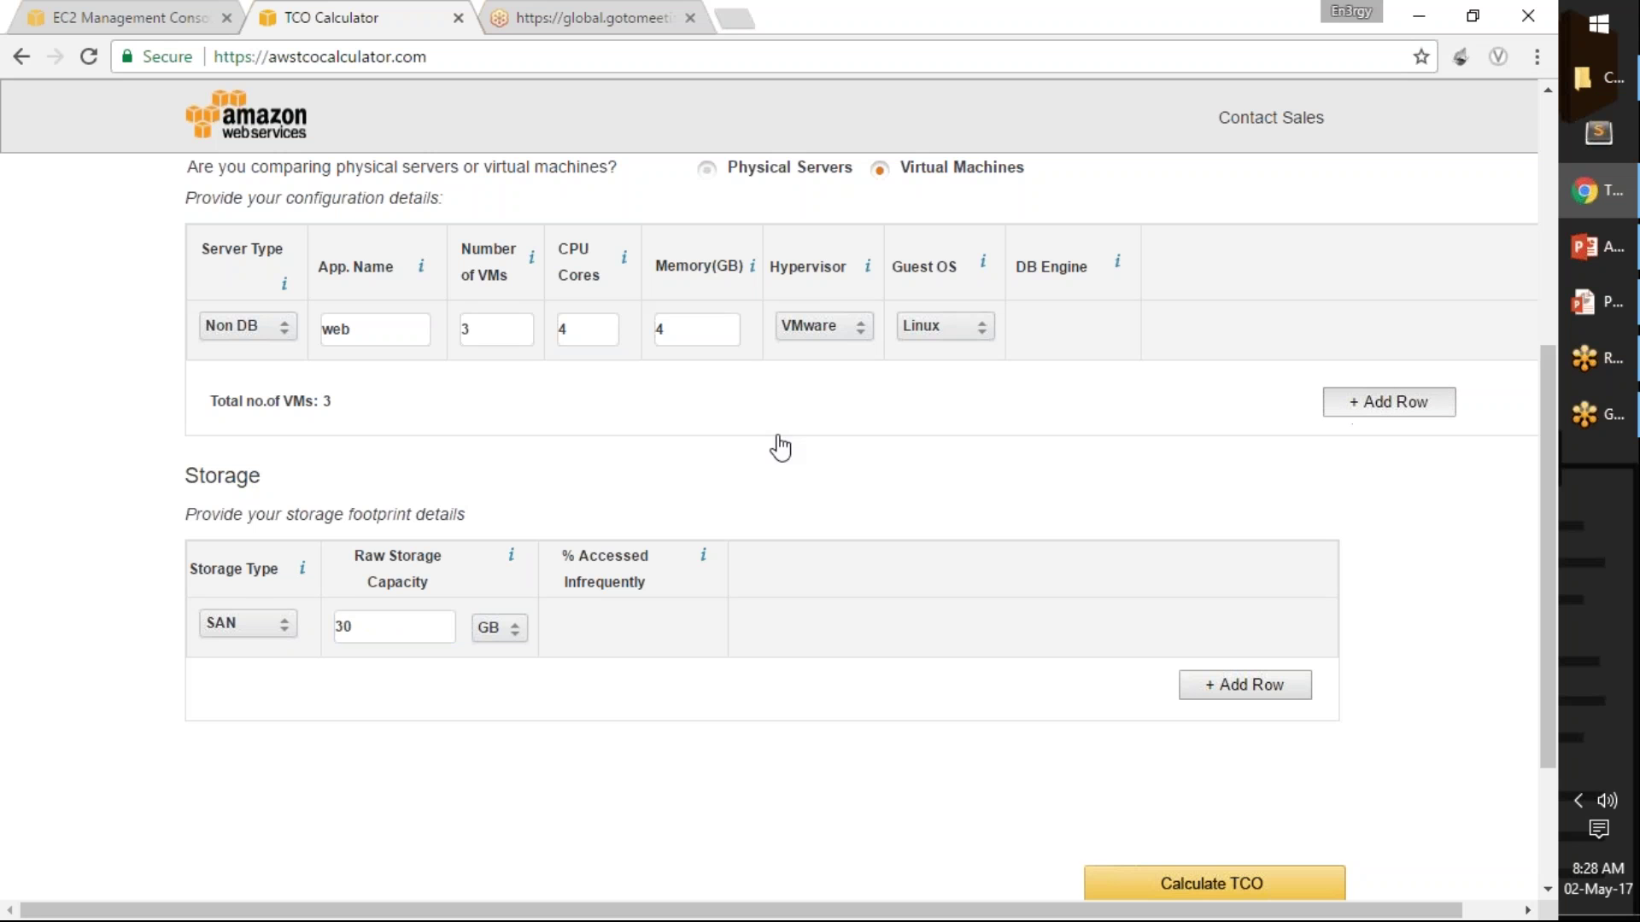
pyautogui.click(273, 389)
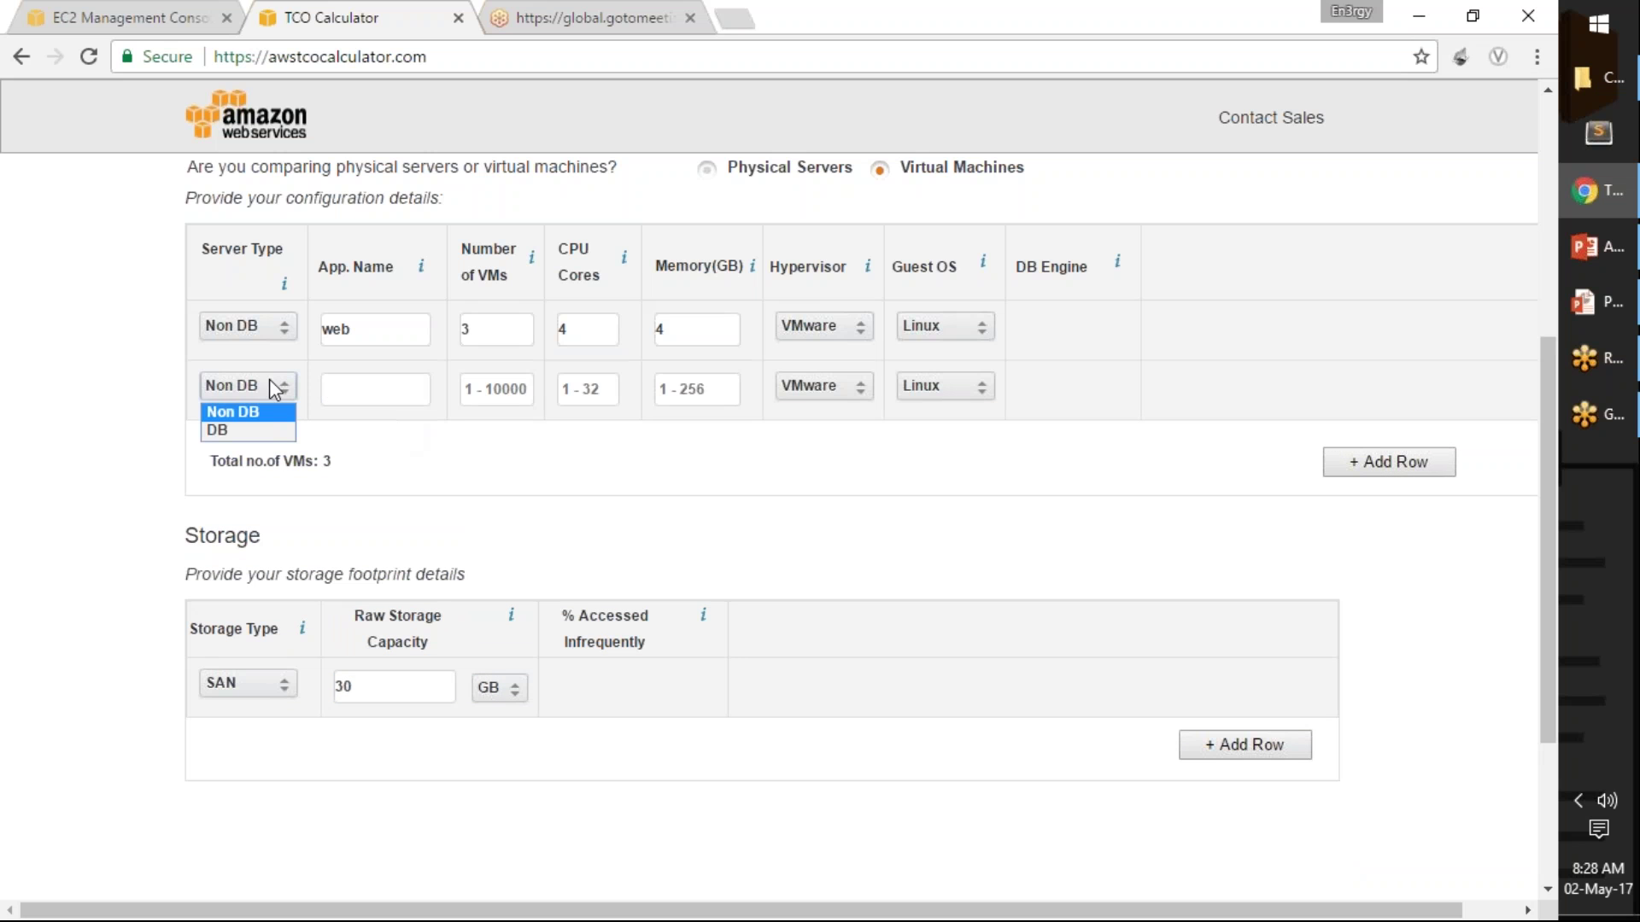
pyautogui.click(265, 429)
pyautogui.click(362, 389)
pyautogui.write('DB')
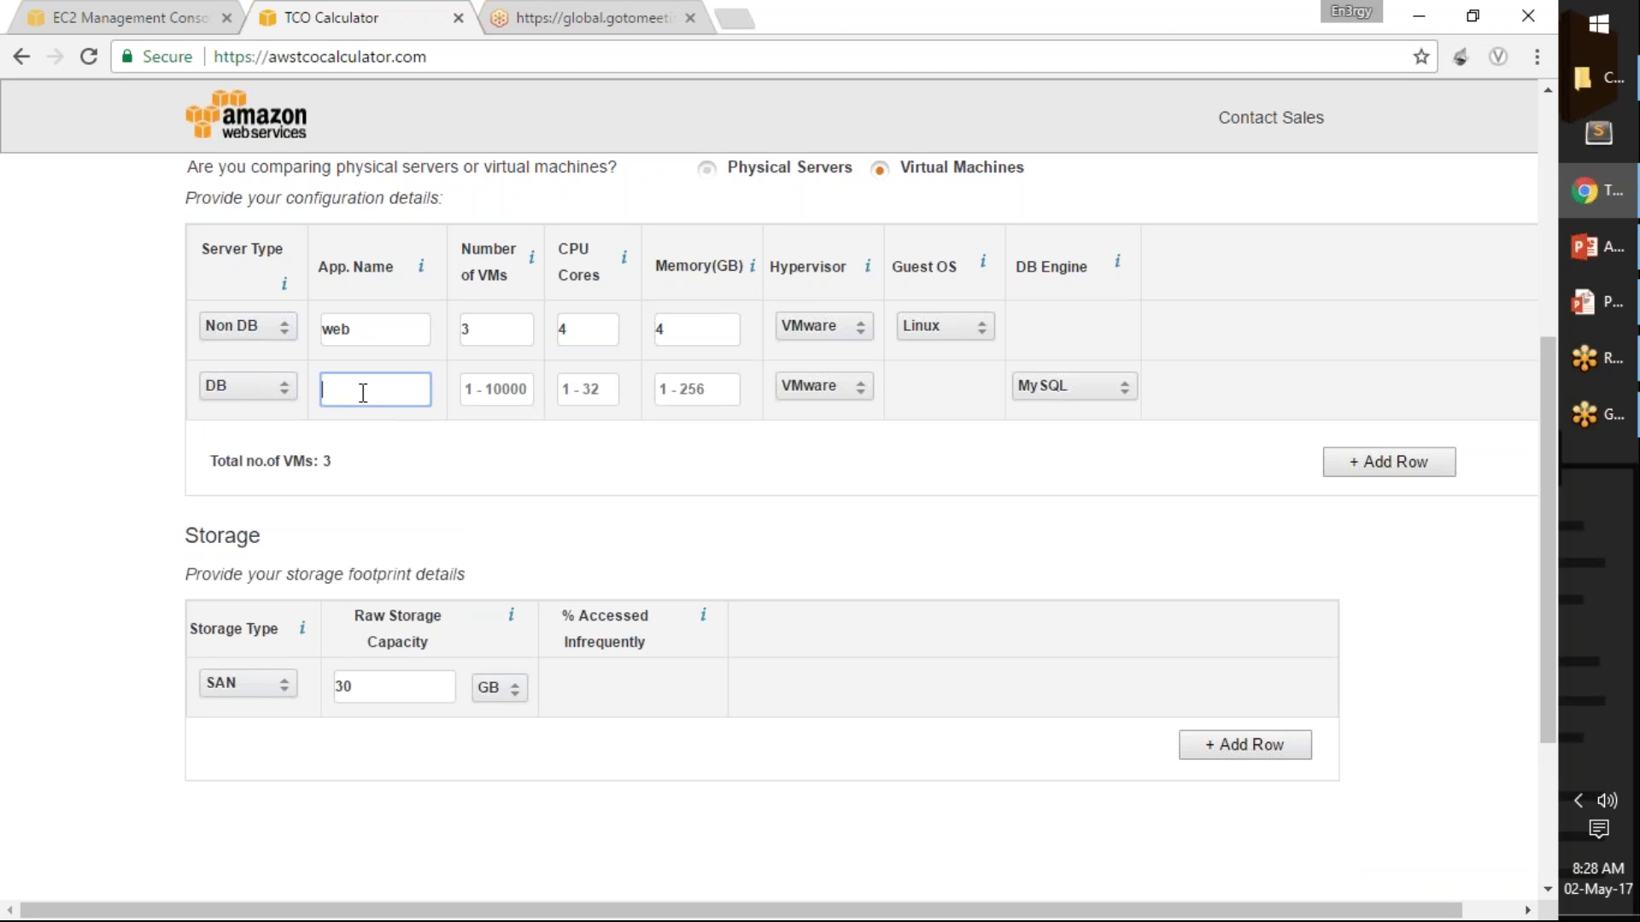
pyautogui.press('Tab')
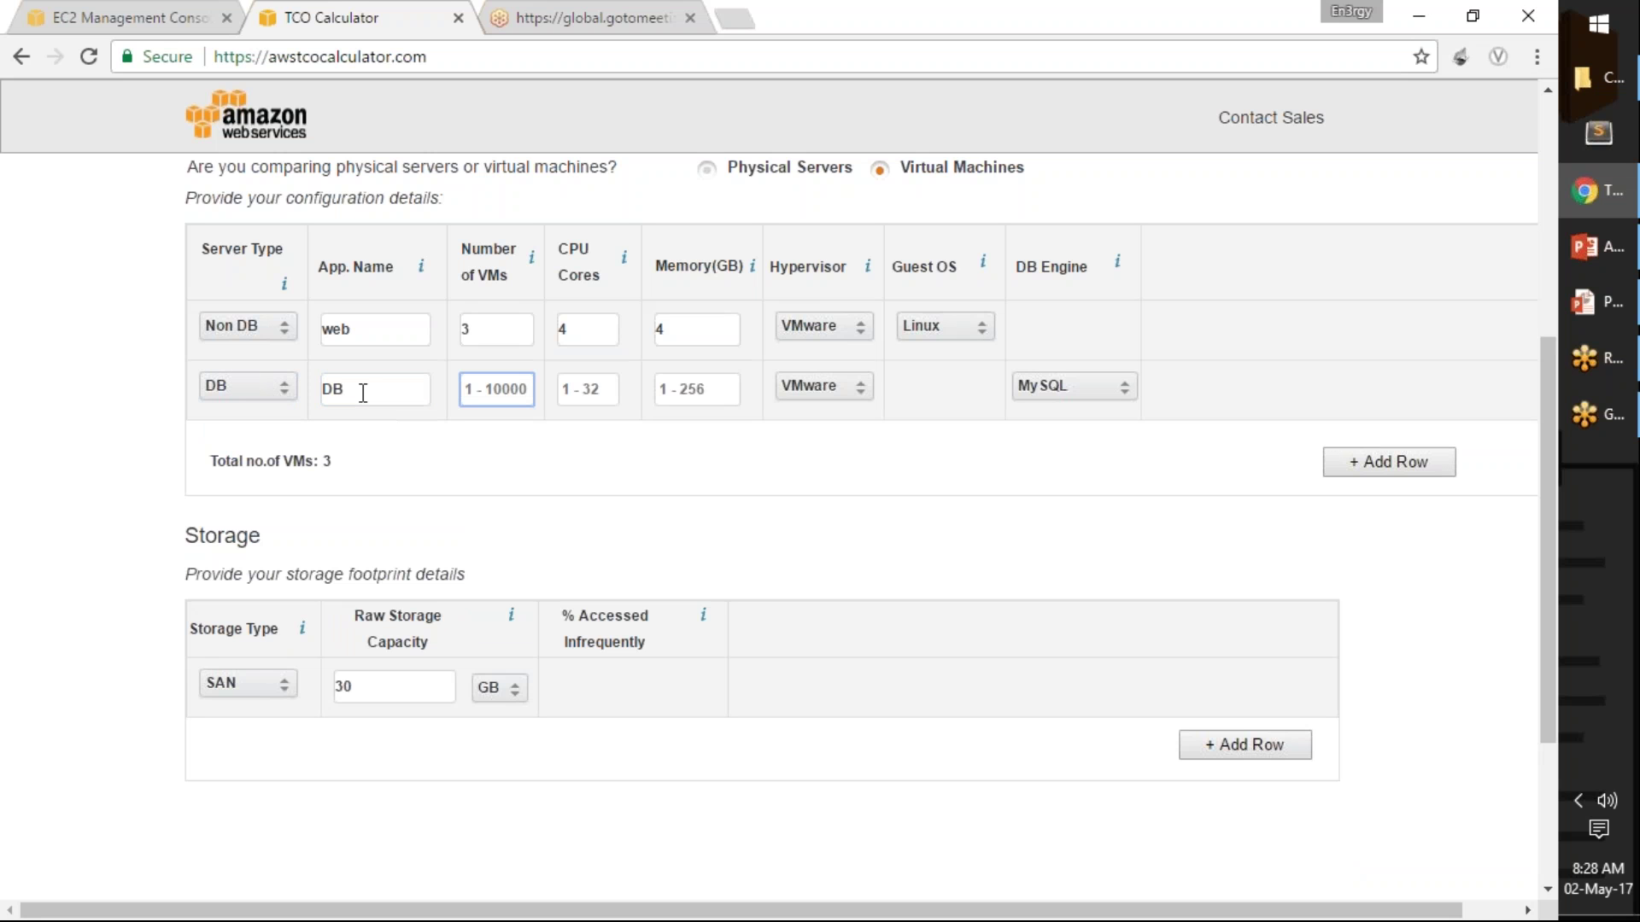
pyautogui.write('2')
# - Give the DB row 8 CPU cores, 8 GB memory and MySQL as the engine
pyautogui.click(615, 398)
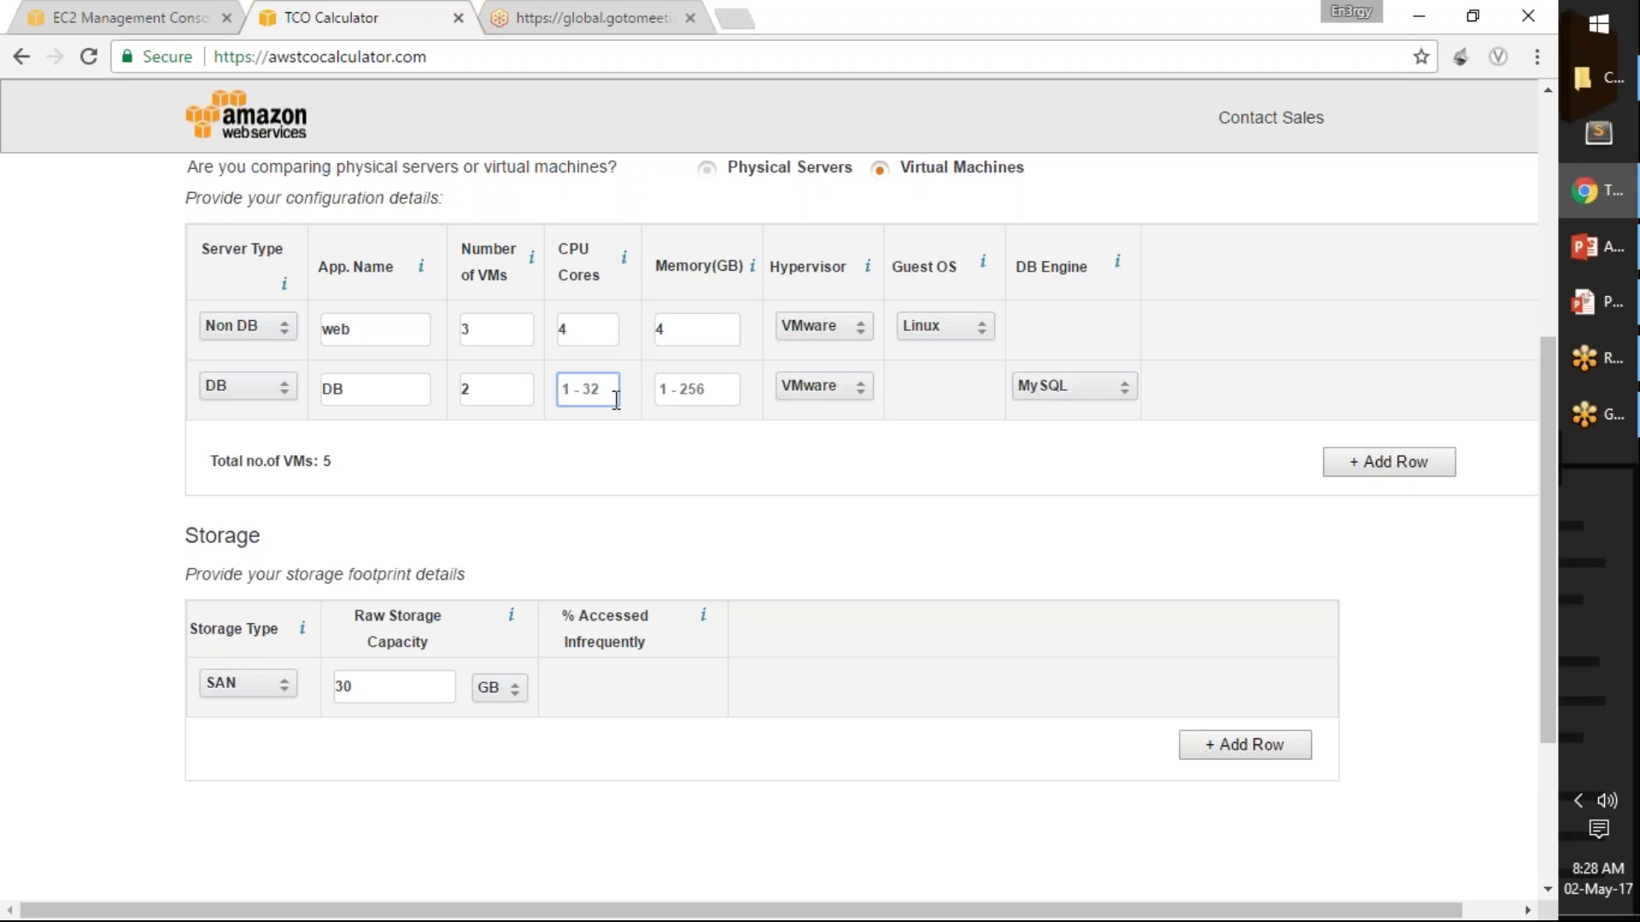
pyautogui.write('8')
pyautogui.click(662, 390)
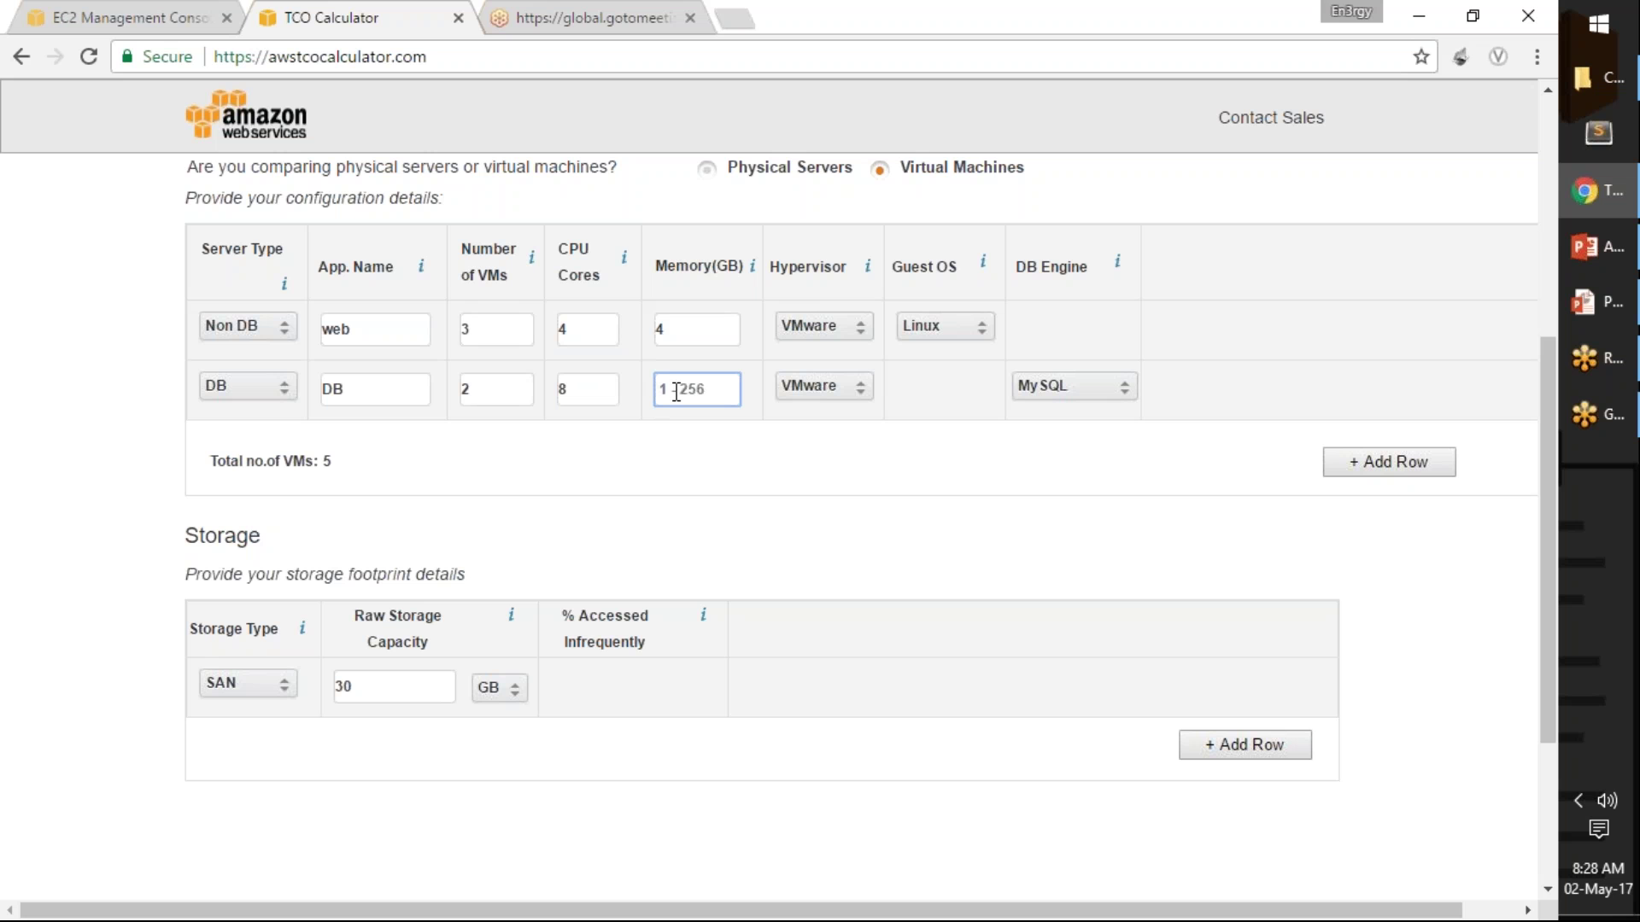
pyautogui.write('8')
pyautogui.click(1084, 390)
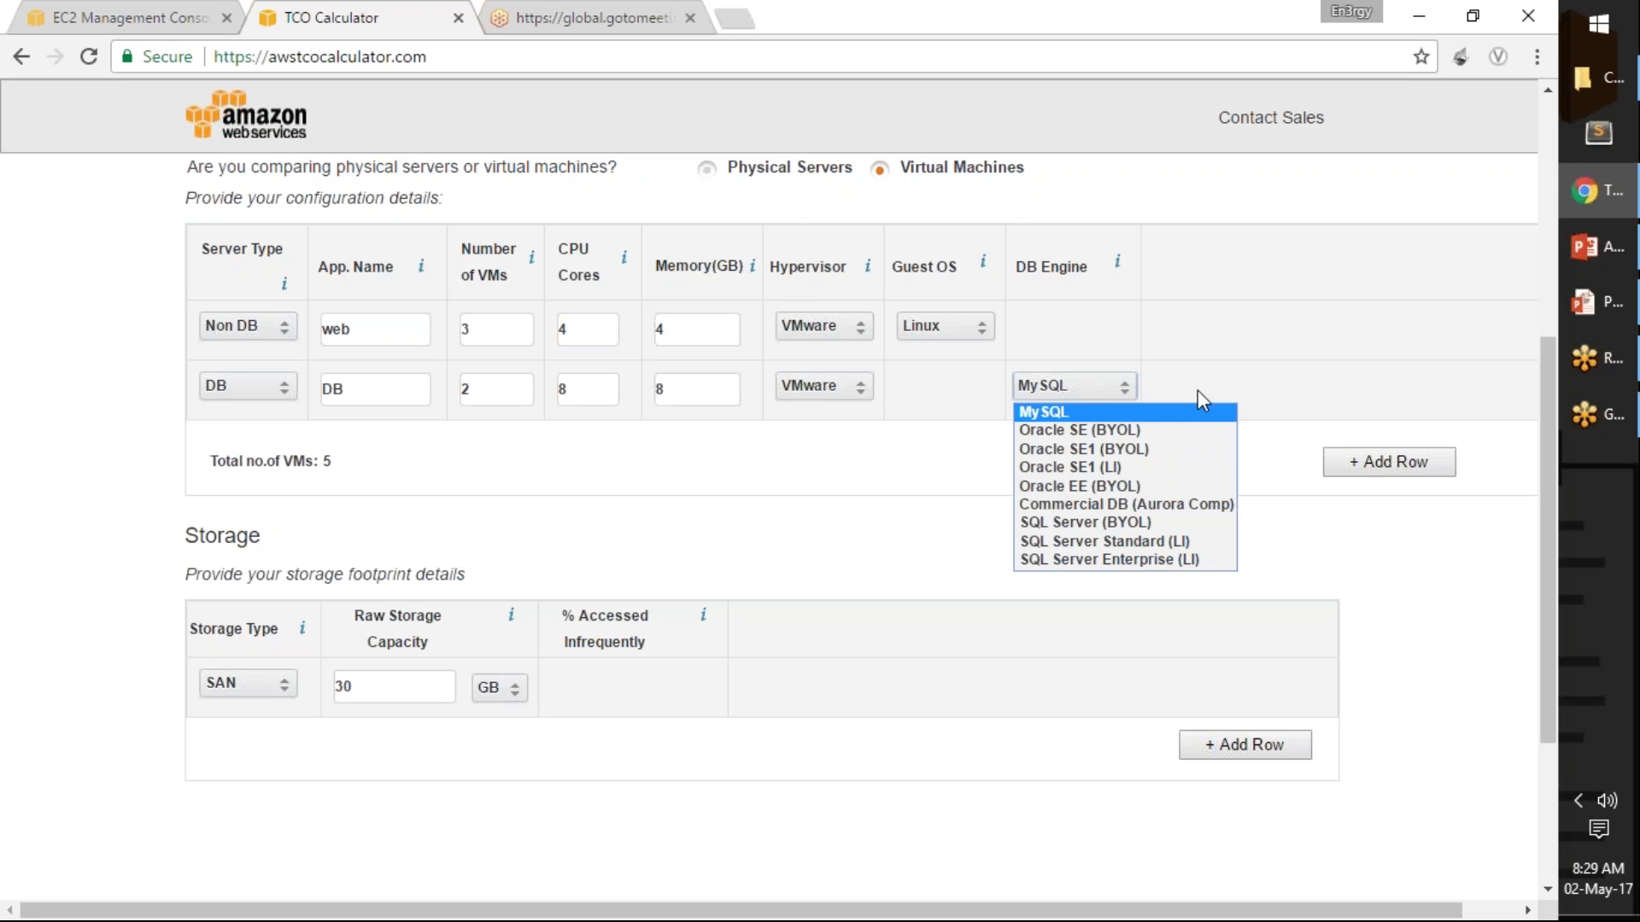
pyautogui.click(1174, 391)
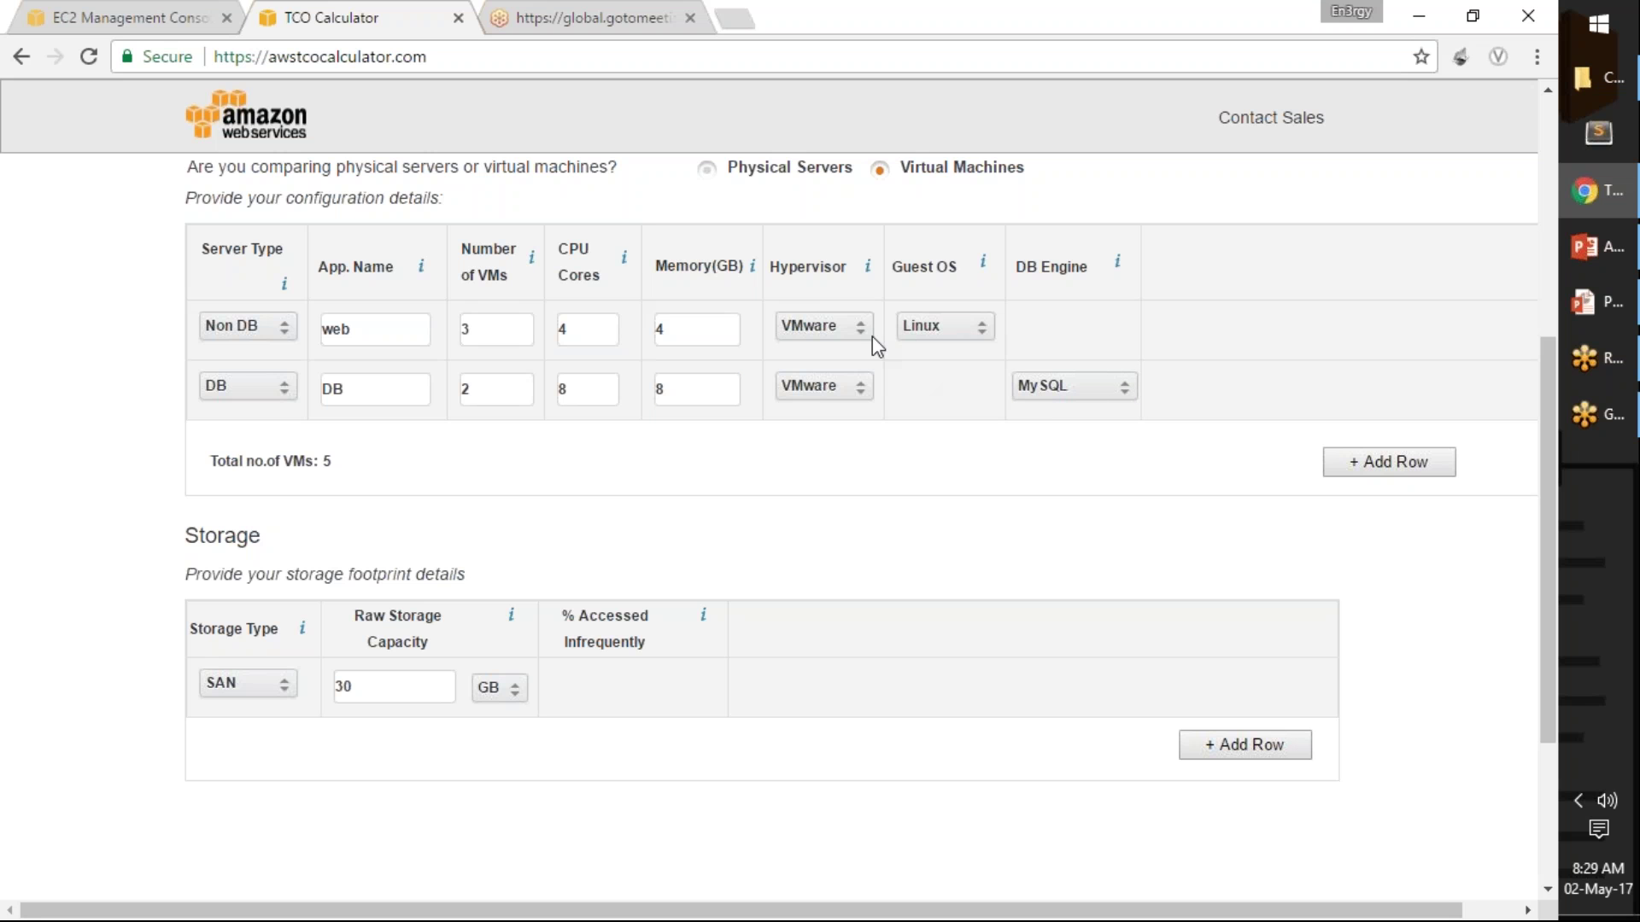
# - Keep Linux as web's guest OS and add a second SAN storage row of 1 TB
pyautogui.click(958, 327)
pyautogui.click(974, 329)
pyautogui.scroll(-1, 490, 692)
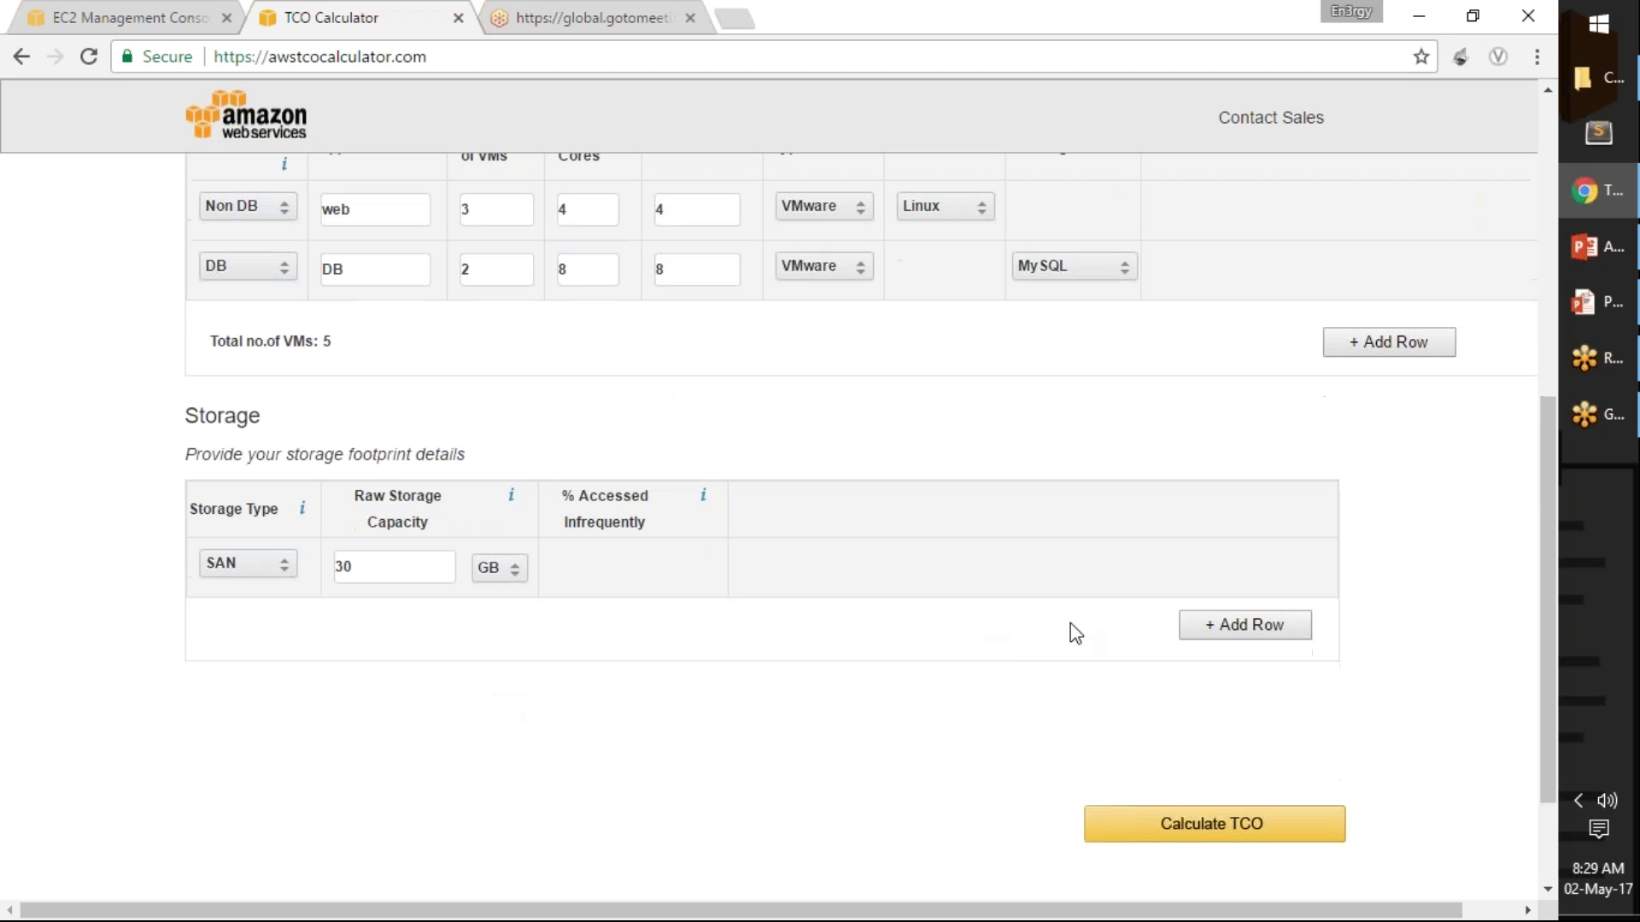
pyautogui.click(1239, 634)
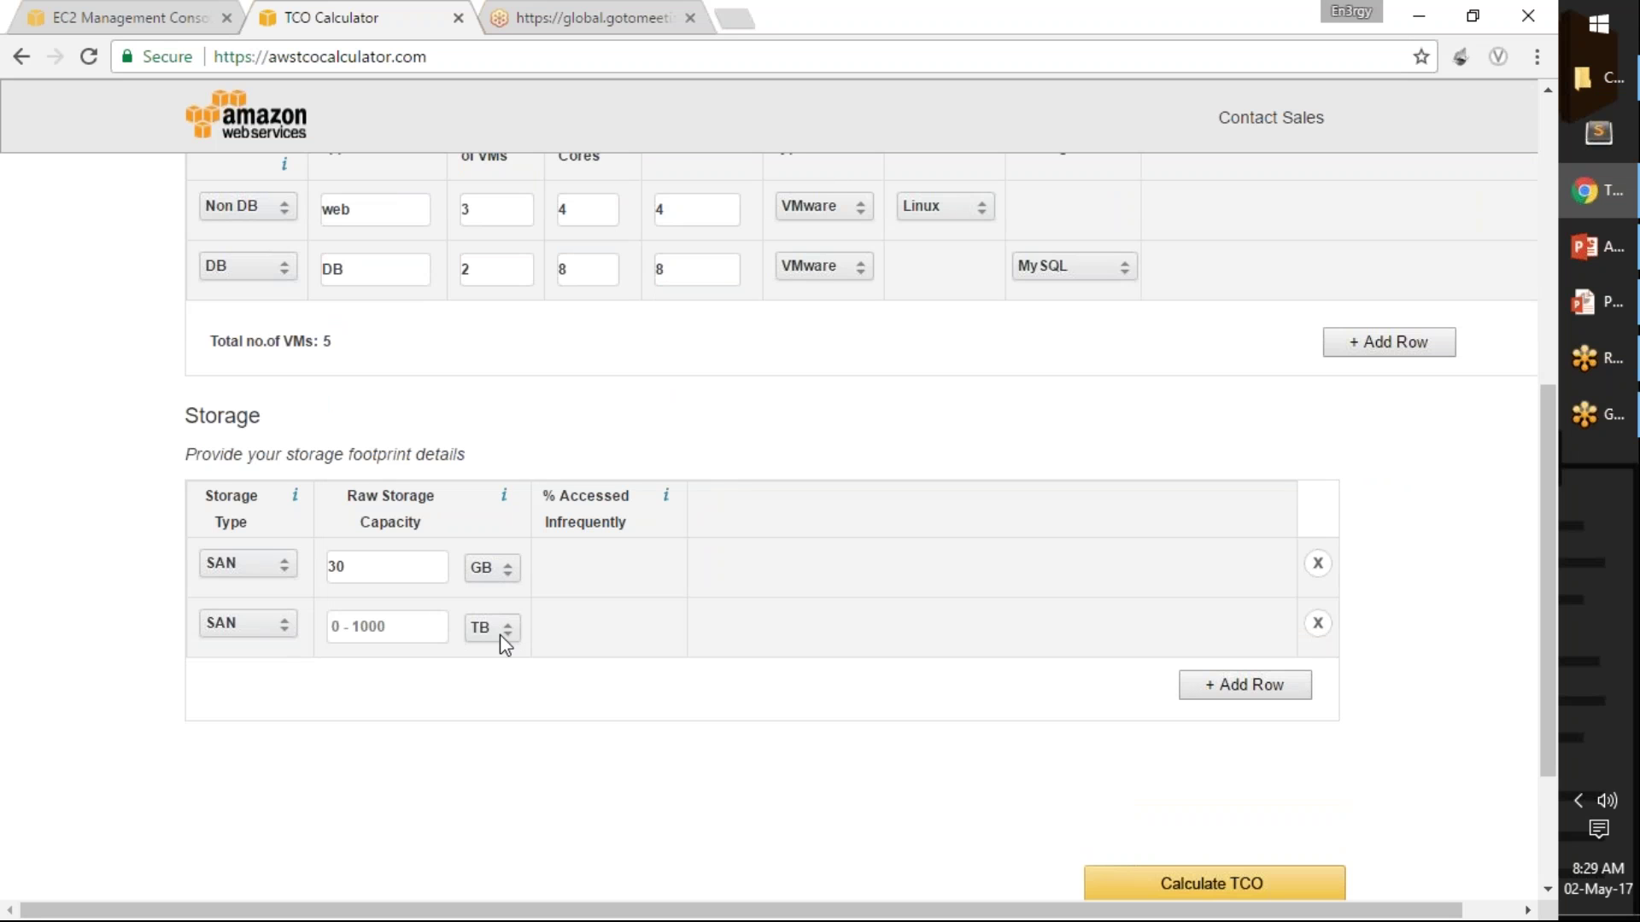
pyautogui.click(410, 628)
pyautogui.write('1')
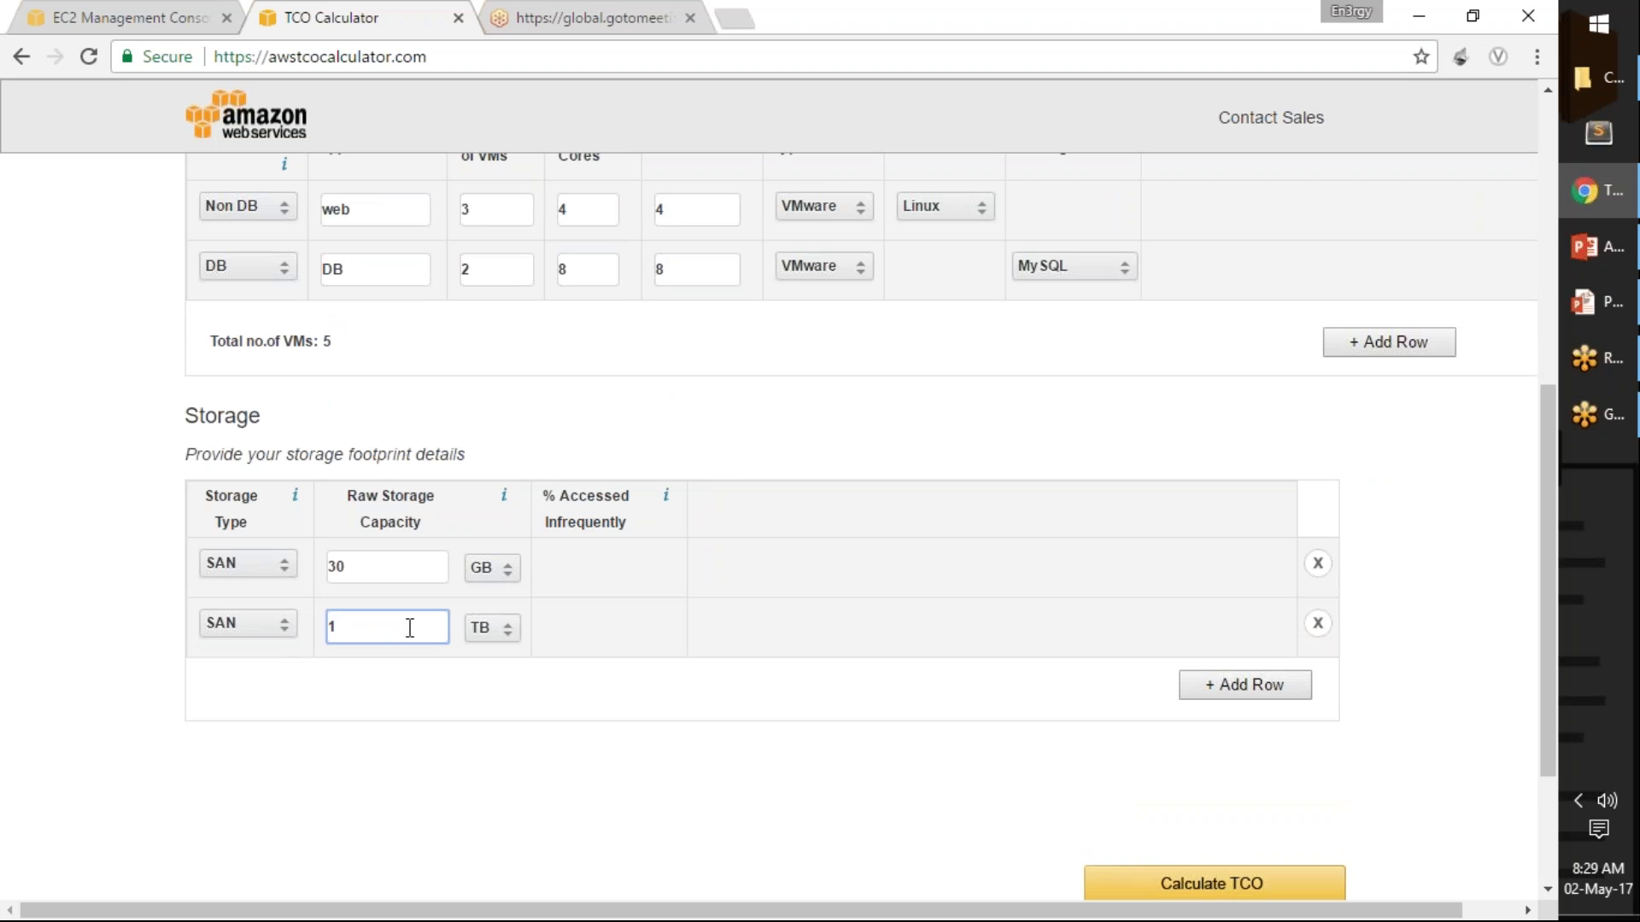
pyautogui.click(613, 716)
pyautogui.scroll(-1, 1139, 734)
pyautogui.scroll(-2, 1139, 734)
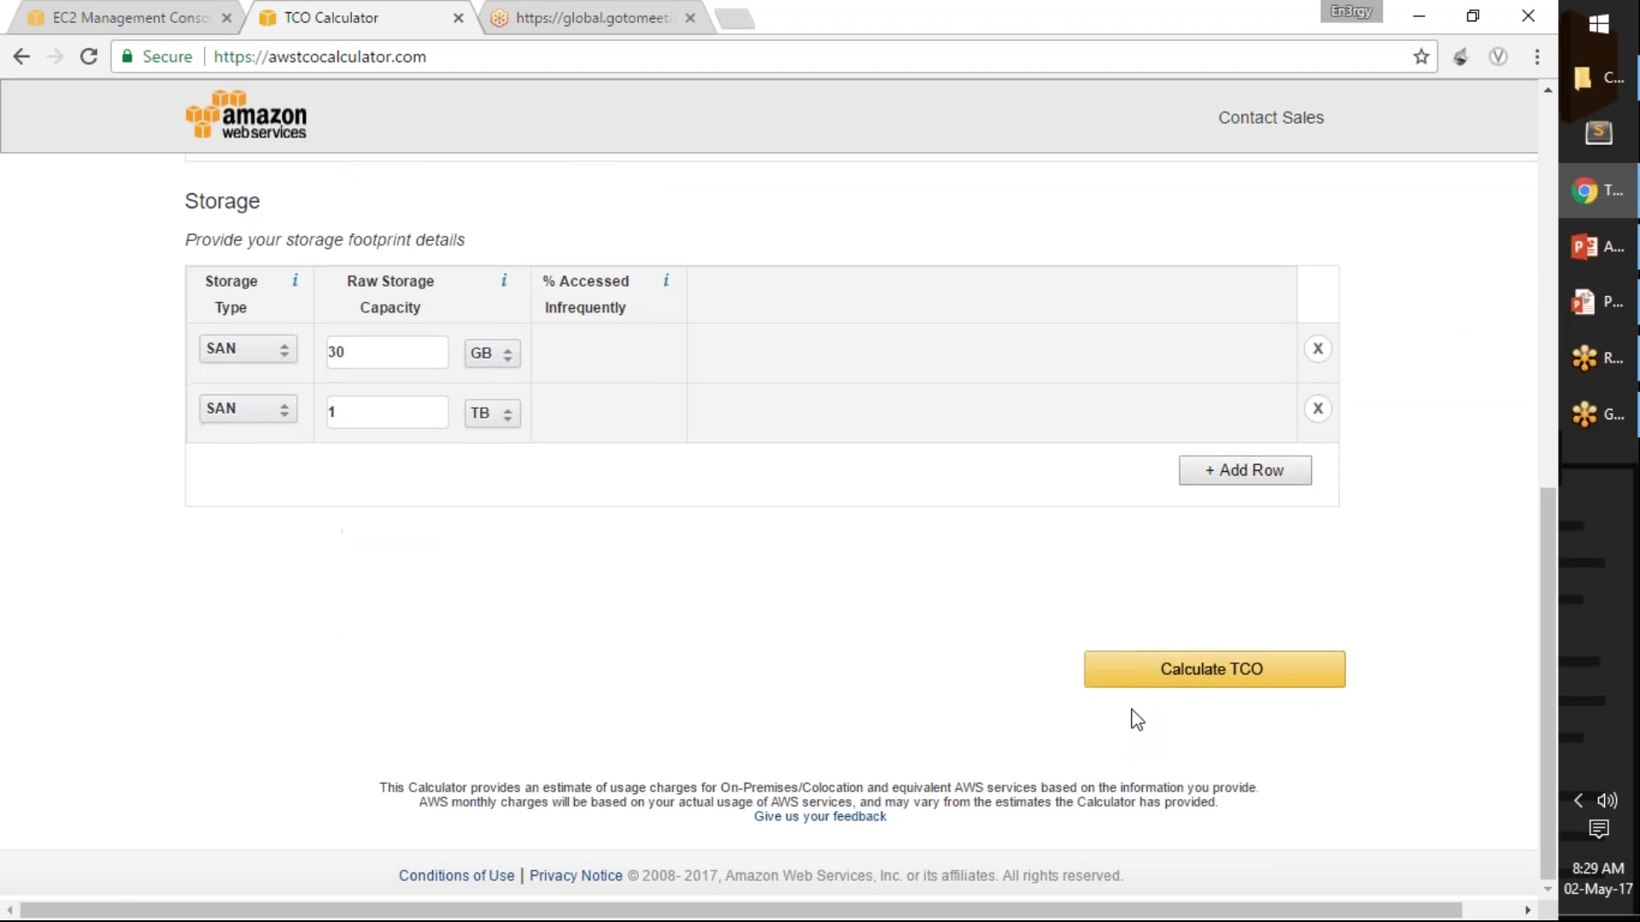
# - Generate the TCO report and highlight the $172,260 three-year and 93% yearly savings
pyautogui.click(1193, 674)
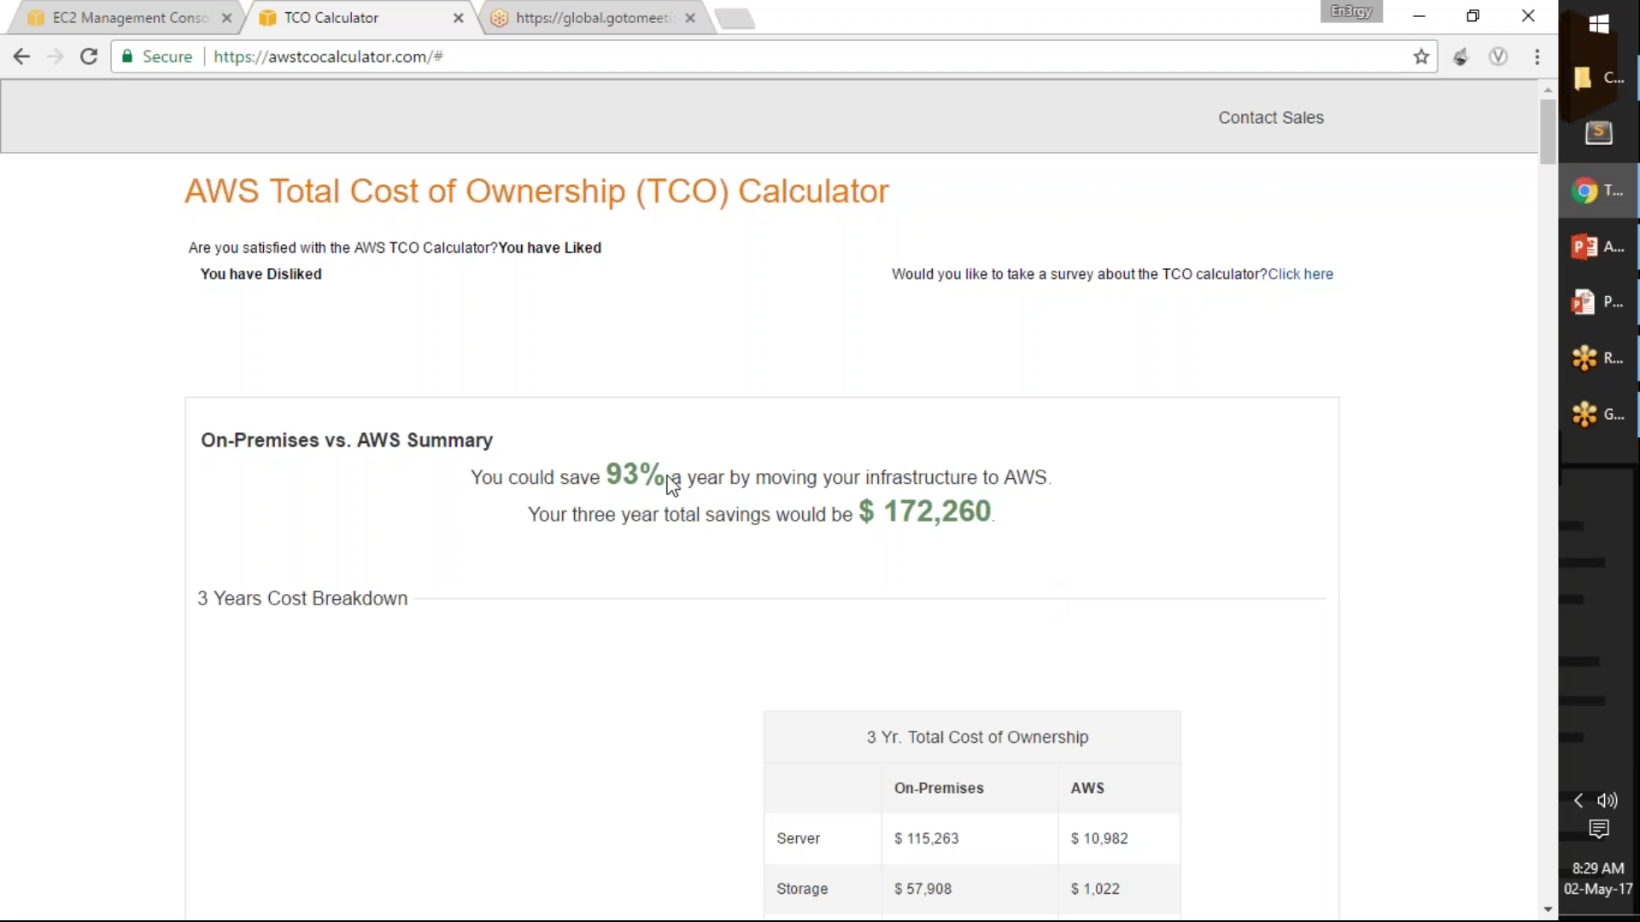
pyautogui.moveTo(528, 461); pyautogui.dragTo(646, 420)
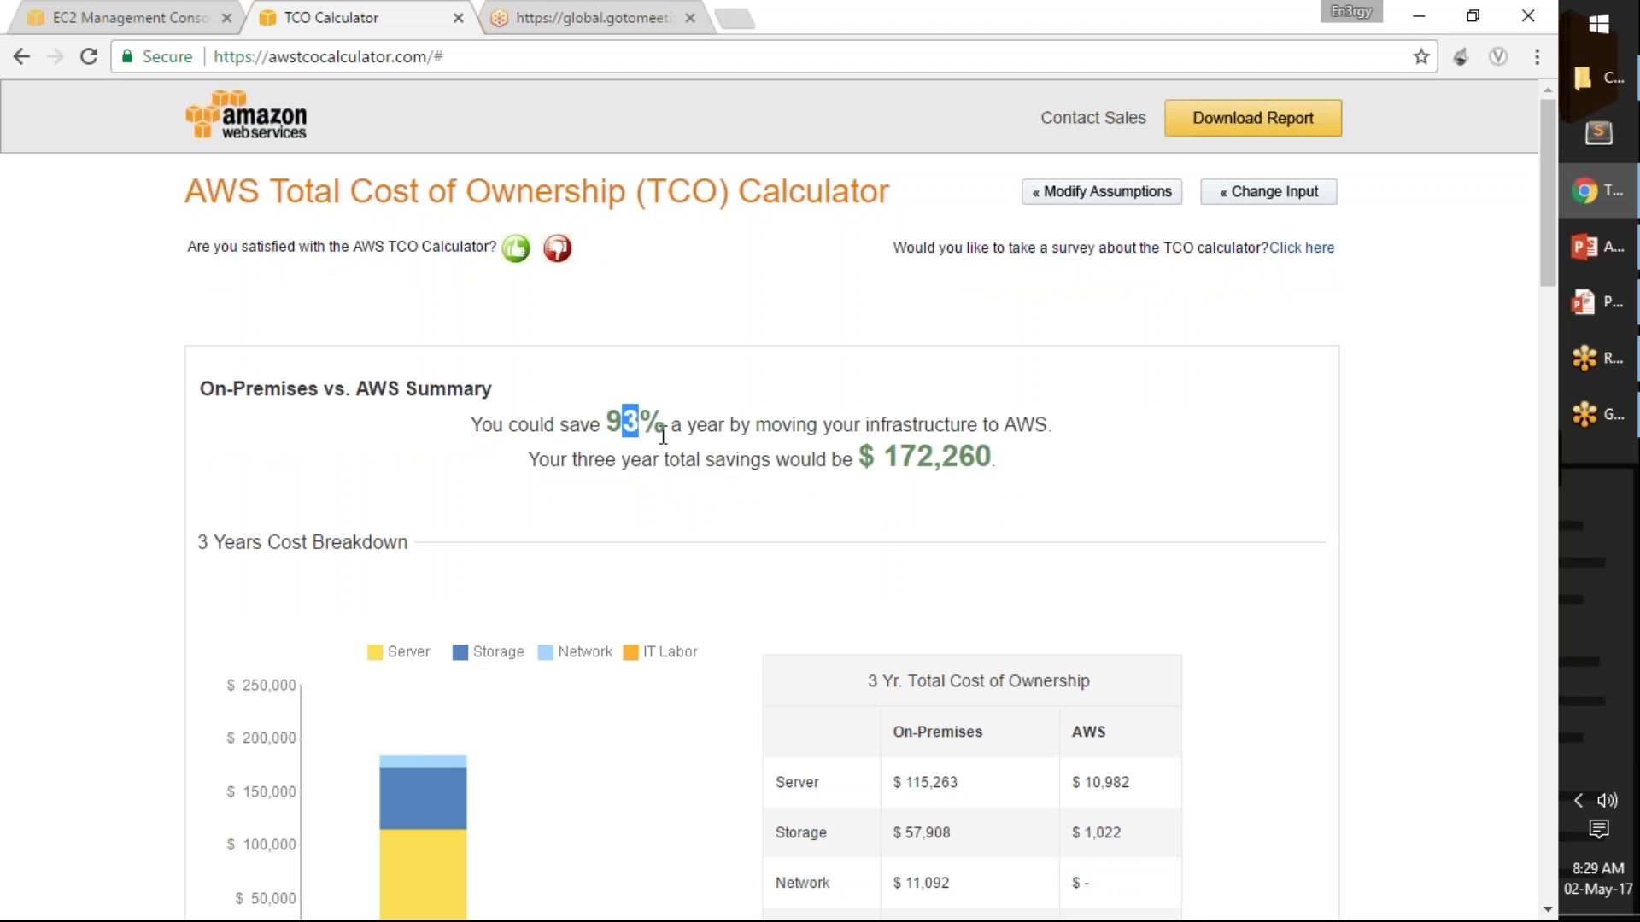
pyautogui.moveTo(605, 421)
pyautogui.mouseDown()
pyautogui.moveTo(665, 420)
pyautogui.moveTo(612, 419)
pyautogui.mouseUp()
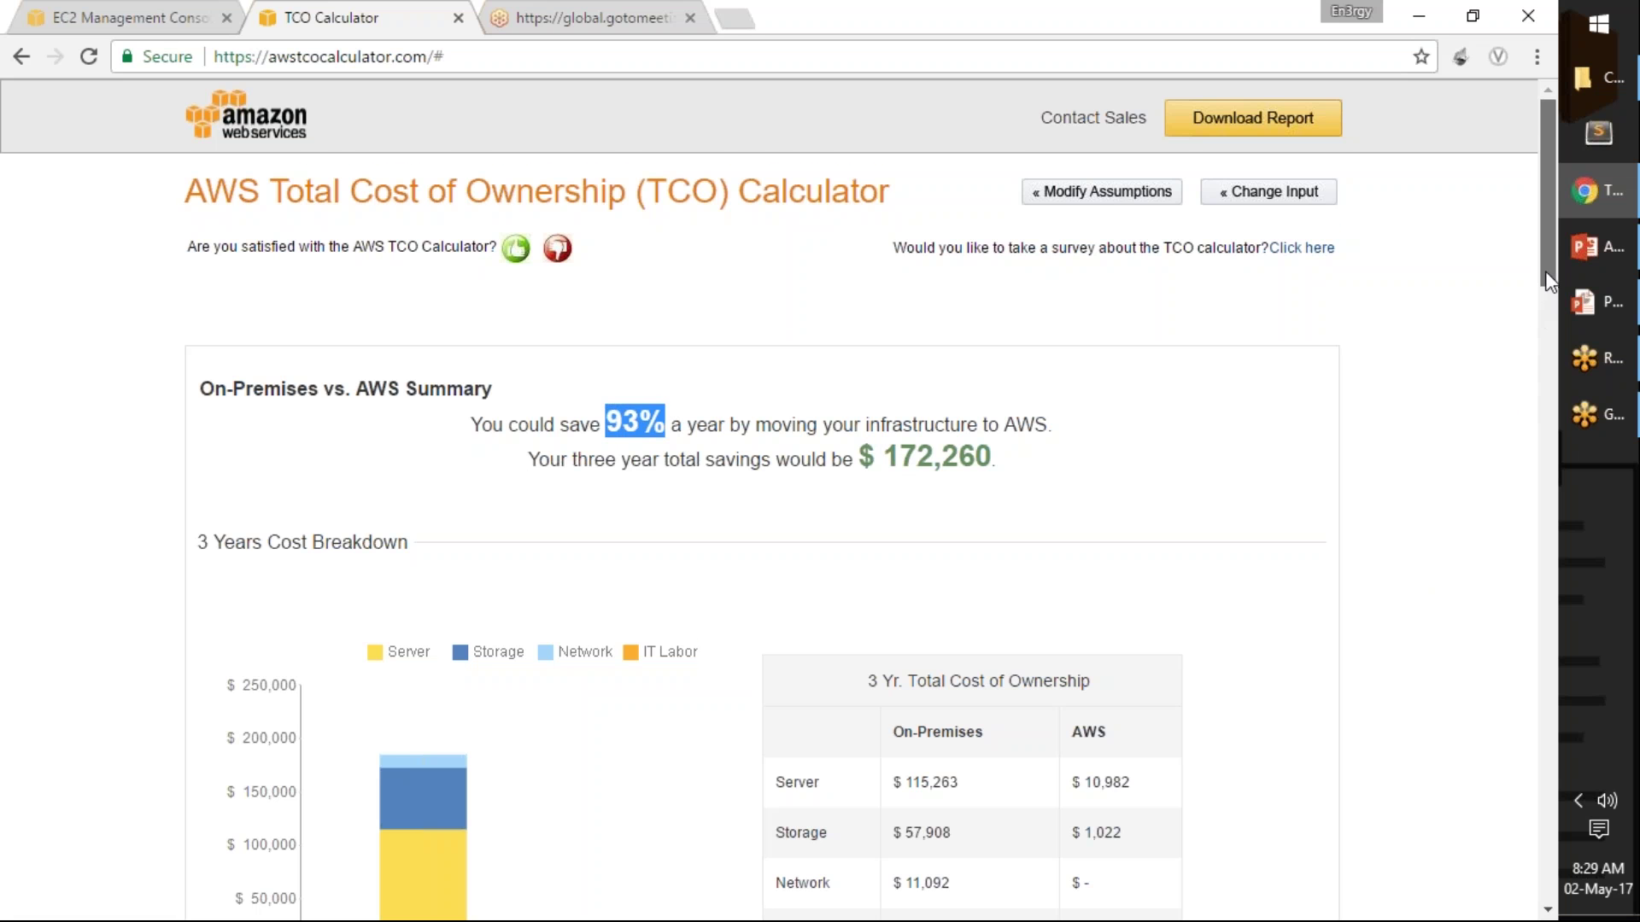
pyautogui.moveTo(1545, 270); pyautogui.dragTo(1547, 363)
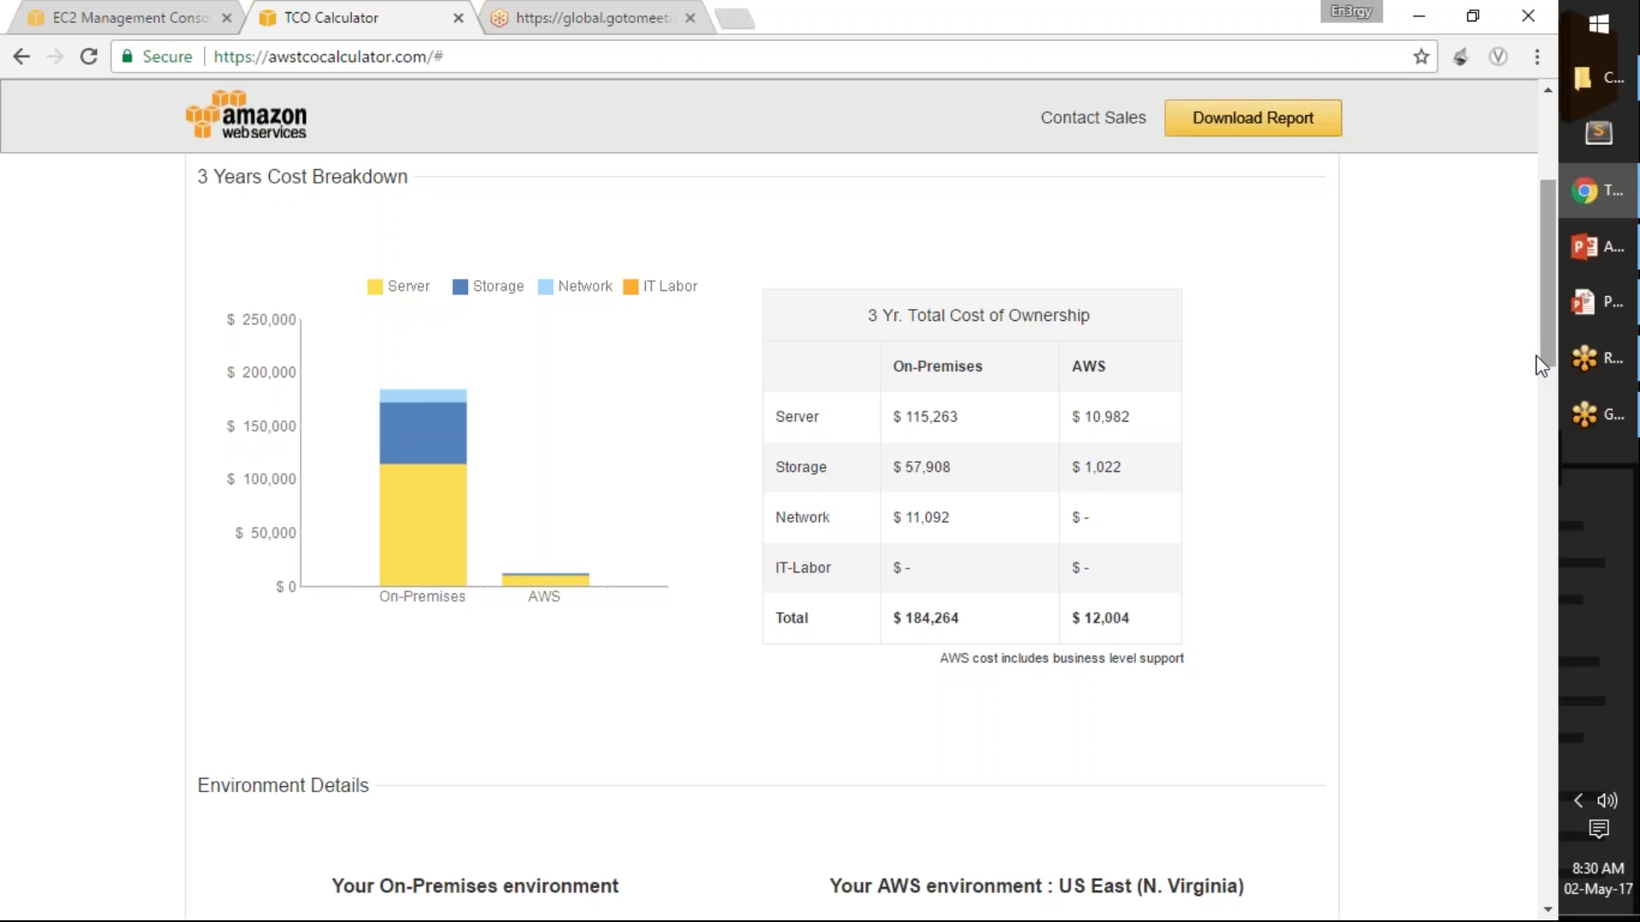
pyautogui.moveTo(897, 416); pyautogui.dragTo(960, 418)
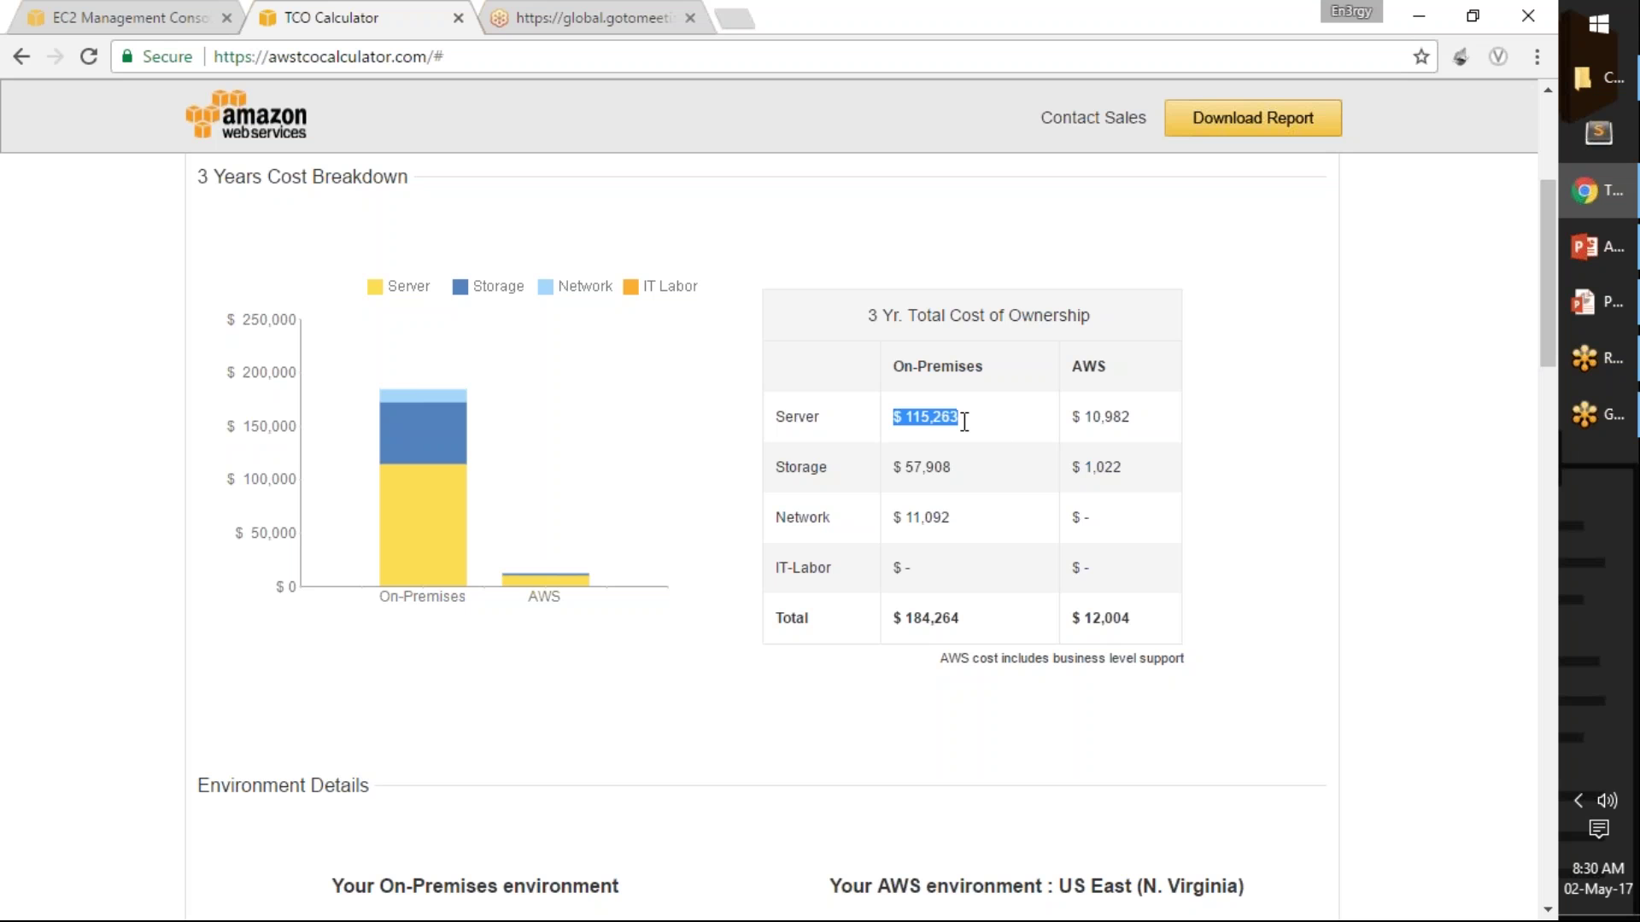
pyautogui.moveTo(902, 467); pyautogui.dragTo(943, 468)
pyautogui.moveTo(892, 517); pyautogui.dragTo(958, 516)
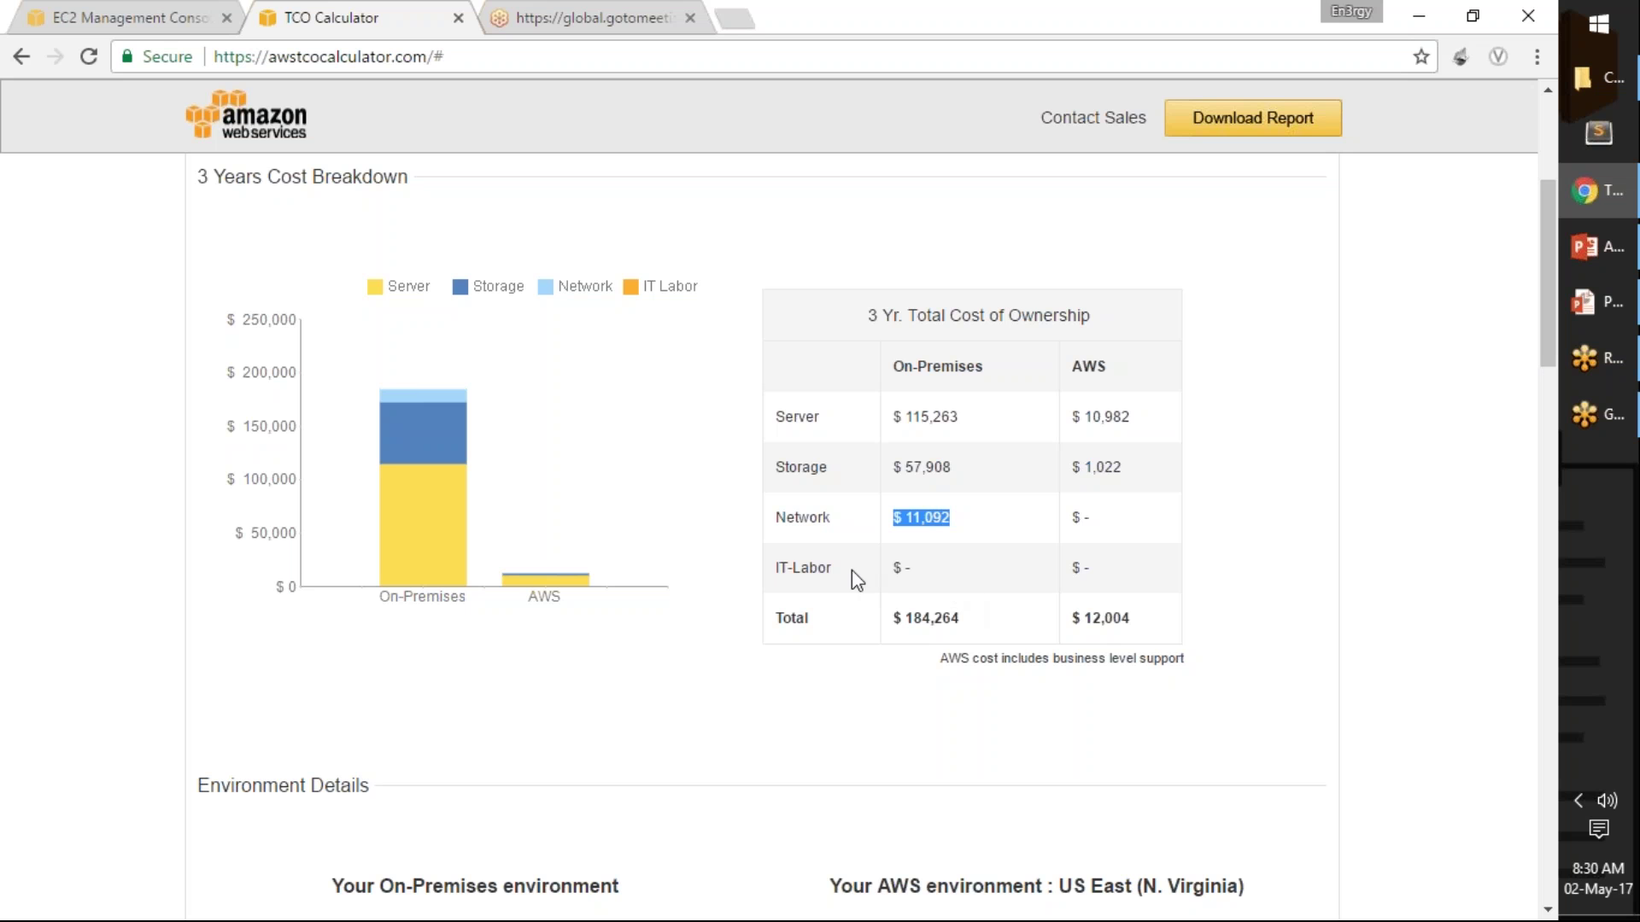
pyautogui.moveTo(773, 567)
pyautogui.mouseDown()
pyautogui.moveTo(1124, 573)
pyautogui.moveTo(772, 574)
pyautogui.mouseUp()
pyautogui.click(1107, 568)
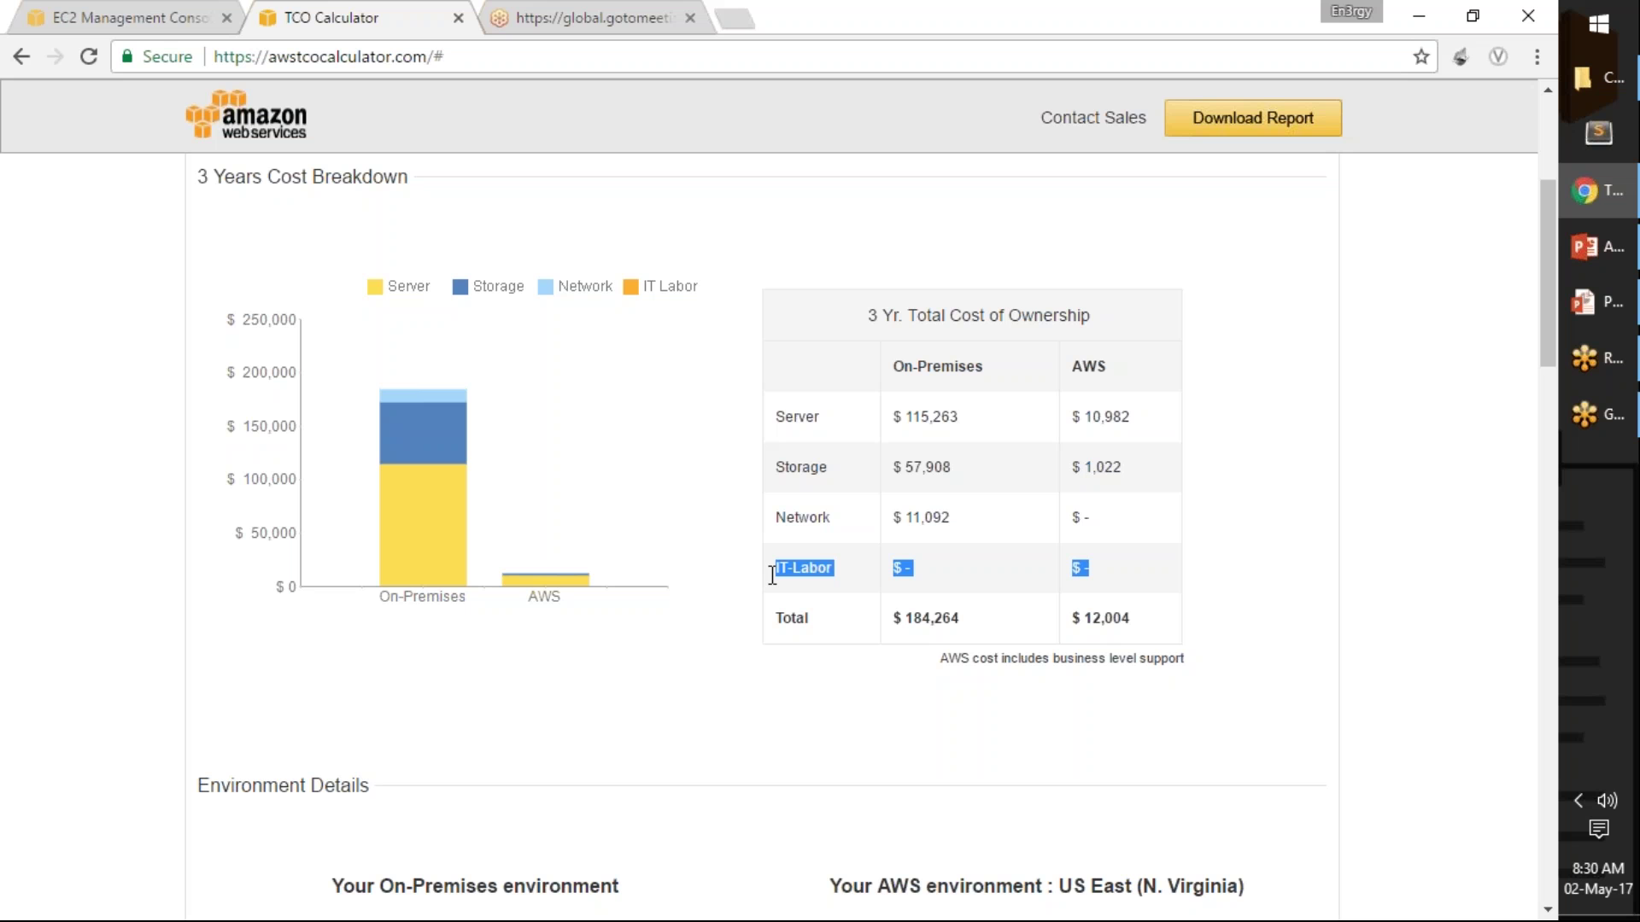
pyautogui.moveTo(1122, 467); pyautogui.dragTo(1071, 468)
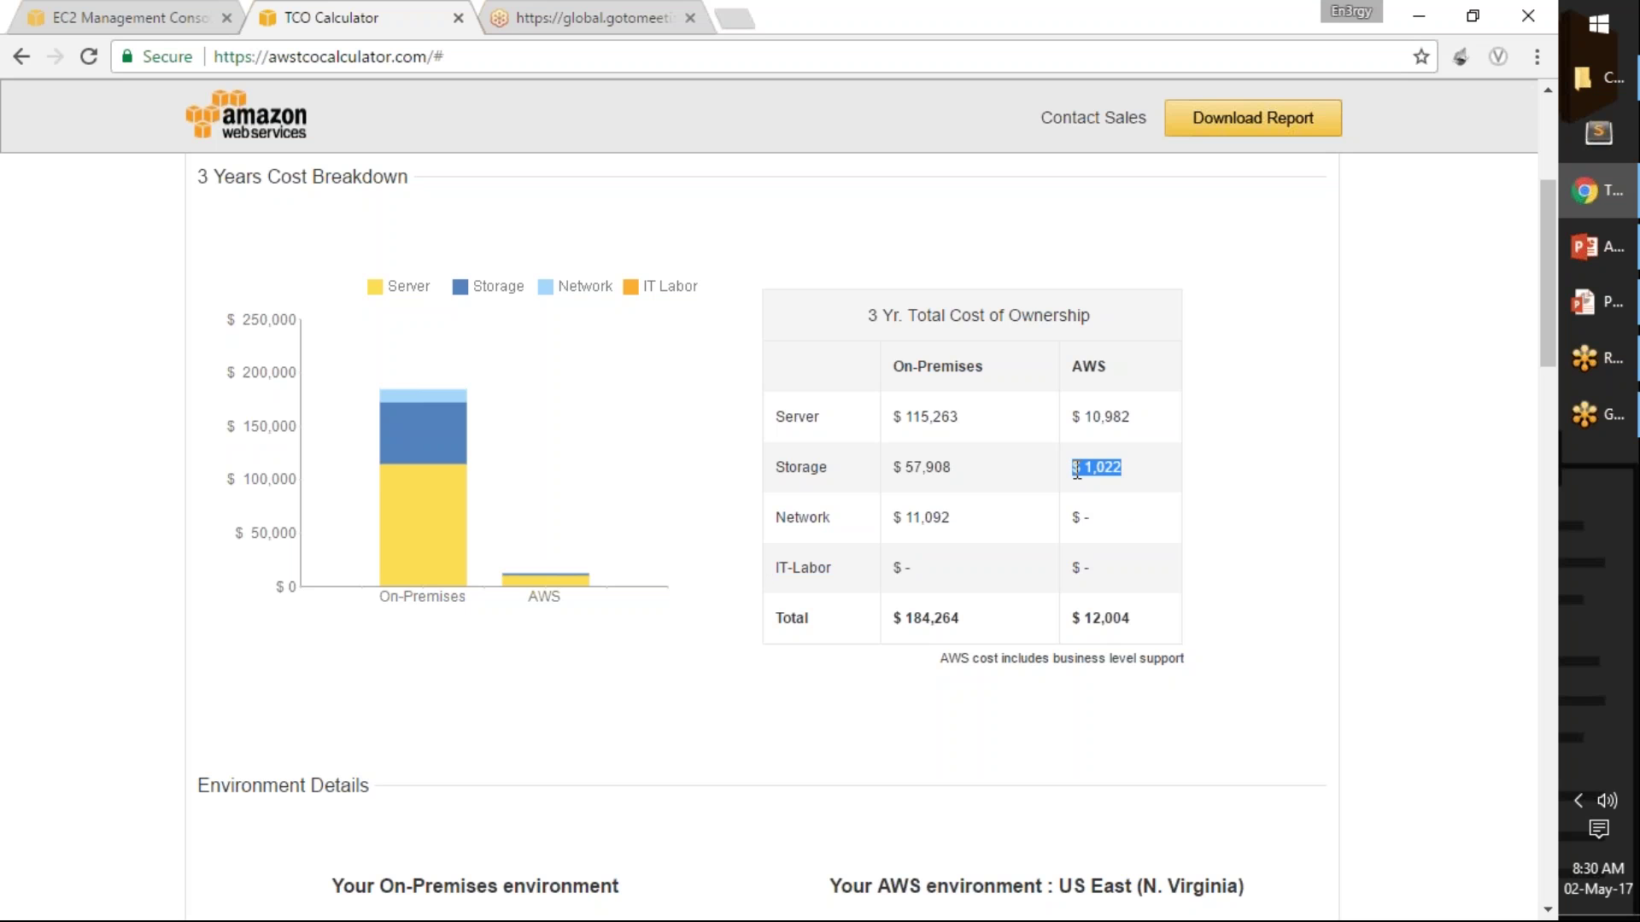
pyautogui.moveTo(1132, 416); pyautogui.dragTo(1081, 418)
pyautogui.moveTo(775, 517); pyautogui.dragTo(836, 518)
pyautogui.moveTo(1094, 520); pyautogui.dragTo(1063, 518)
pyautogui.click(1094, 524)
pyautogui.moveTo(1094, 524); pyautogui.dragTo(1069, 518)
pyautogui.scroll(2, 1151, 581)
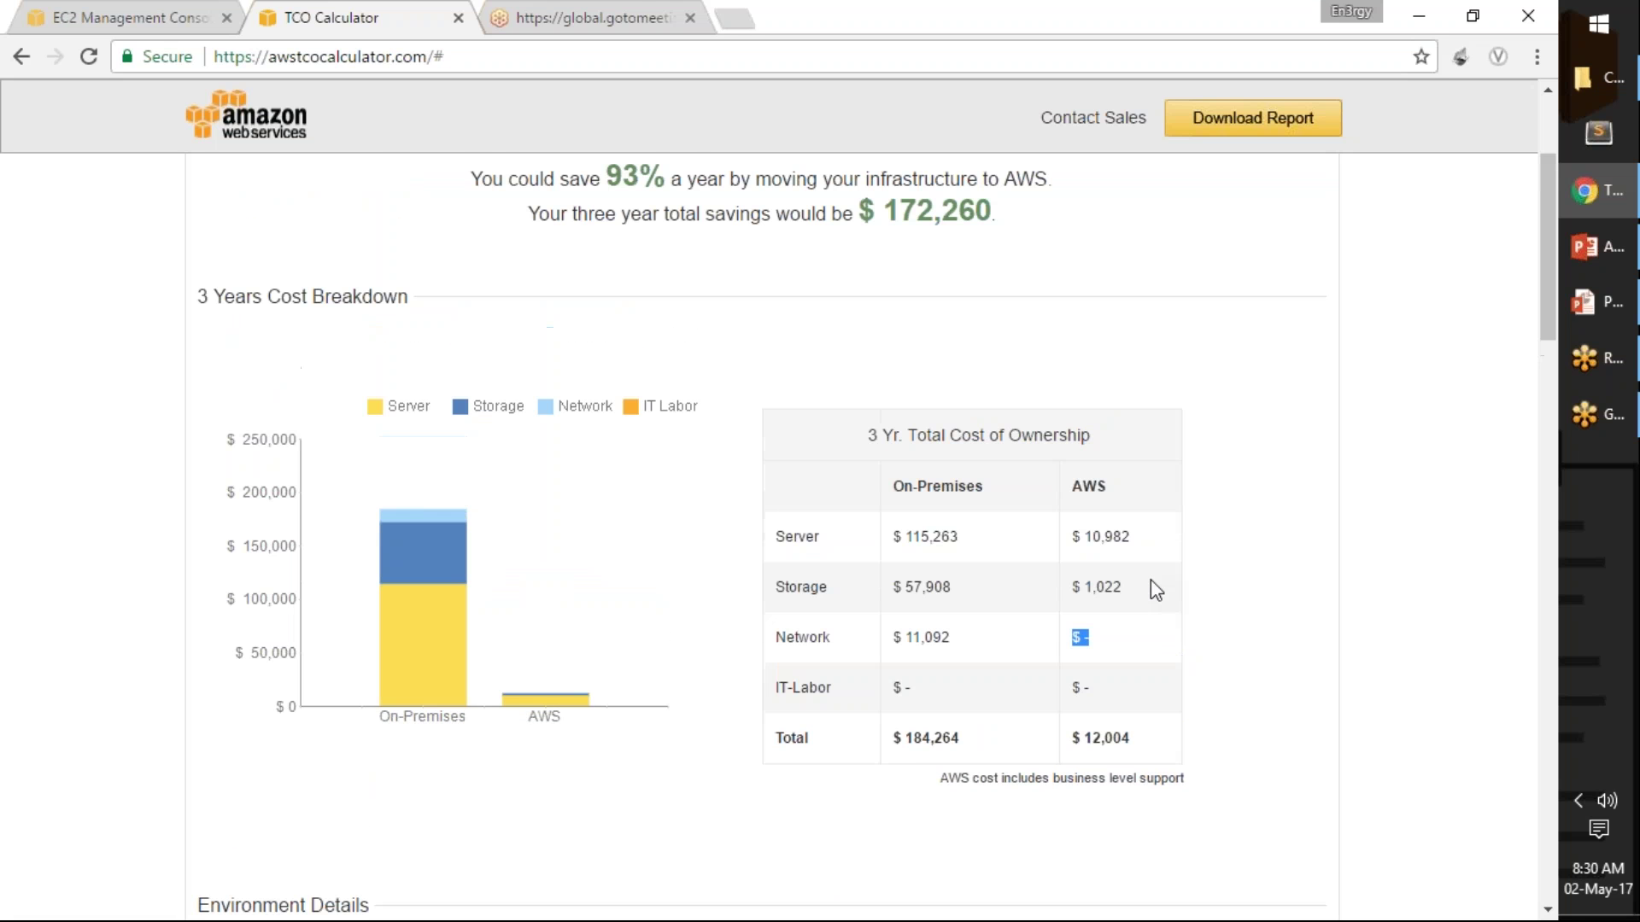
pyautogui.scroll(-3, 1150, 581)
pyautogui.scroll(3, 800, 377)
pyautogui.moveTo(609, 169); pyautogui.dragTo(659, 179)
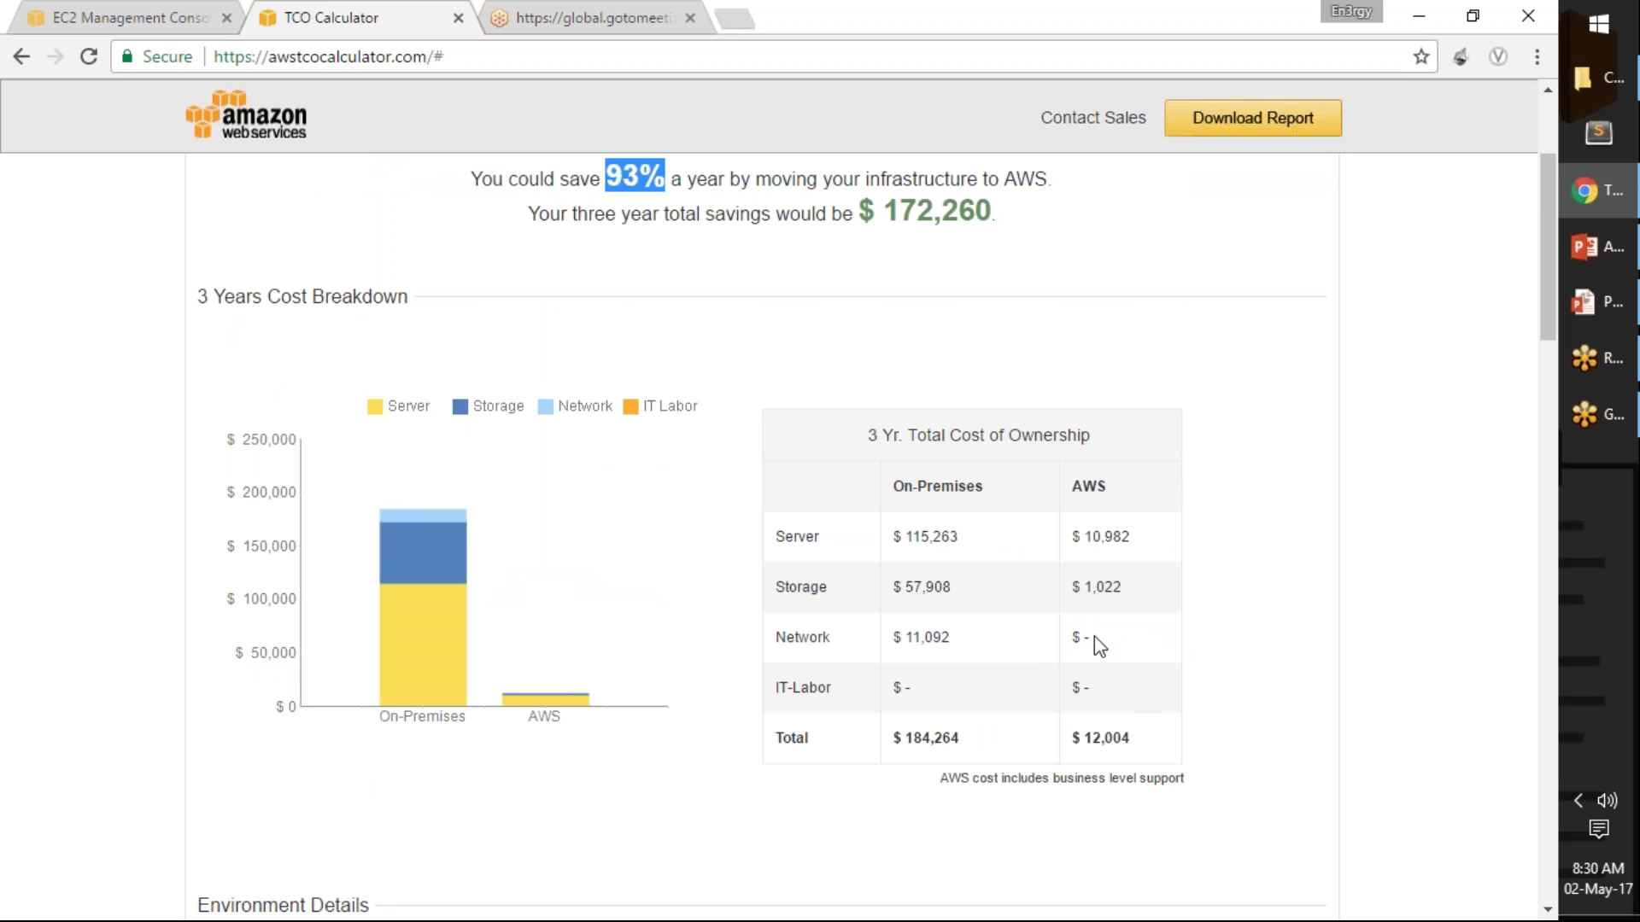
pyautogui.moveTo(1094, 636); pyautogui.dragTo(1074, 642)
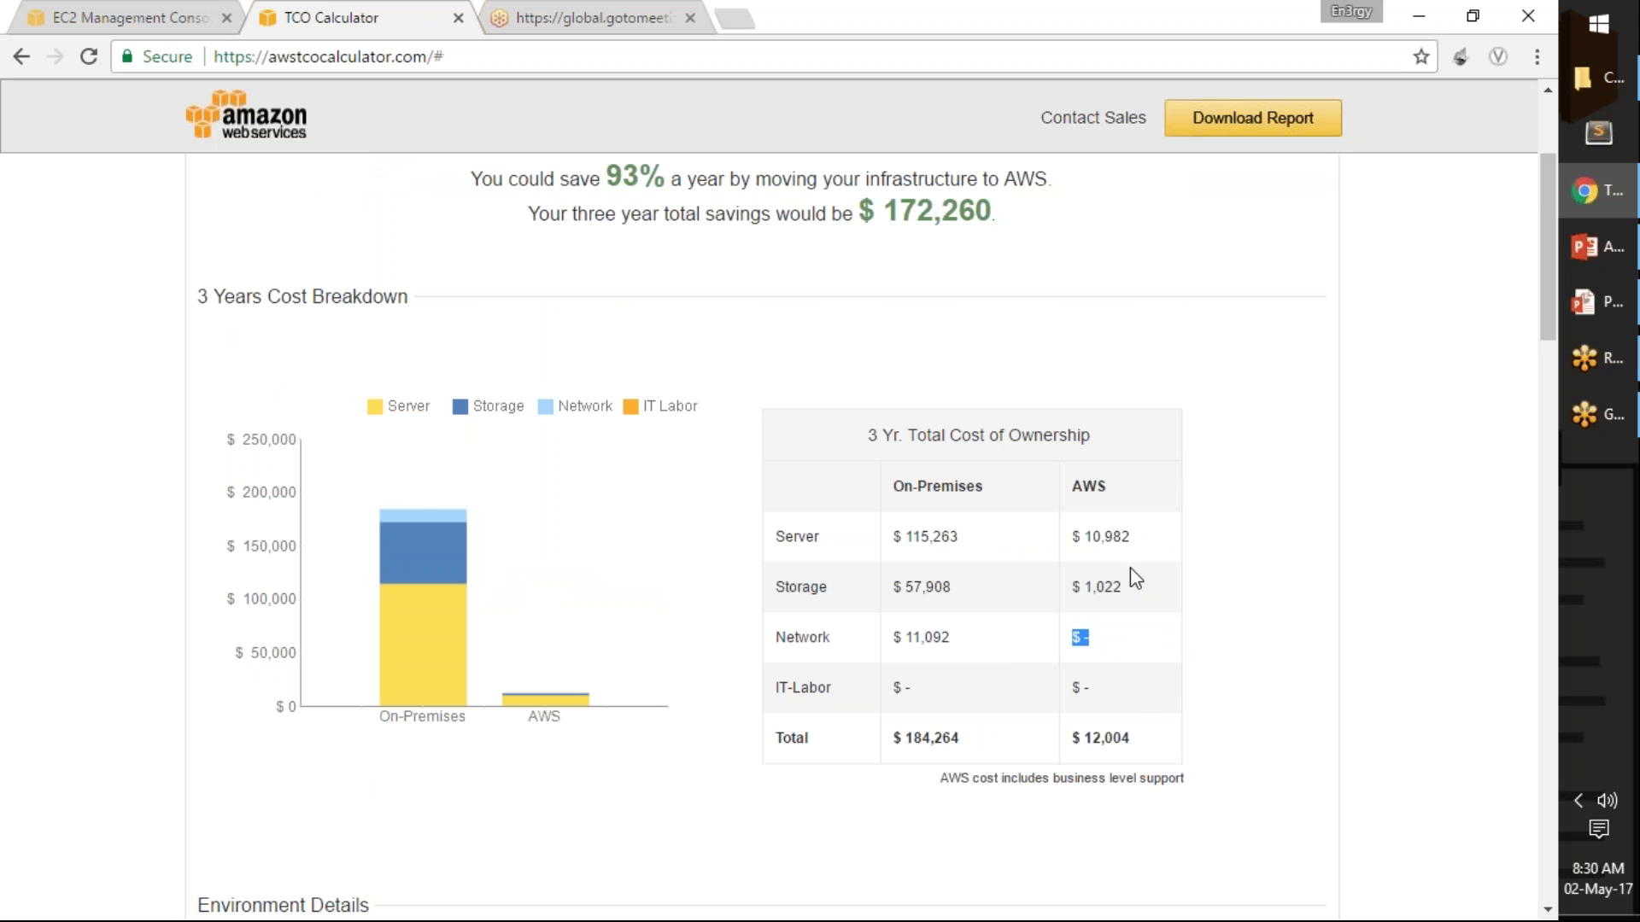
pyautogui.scroll(3, 871, 398)
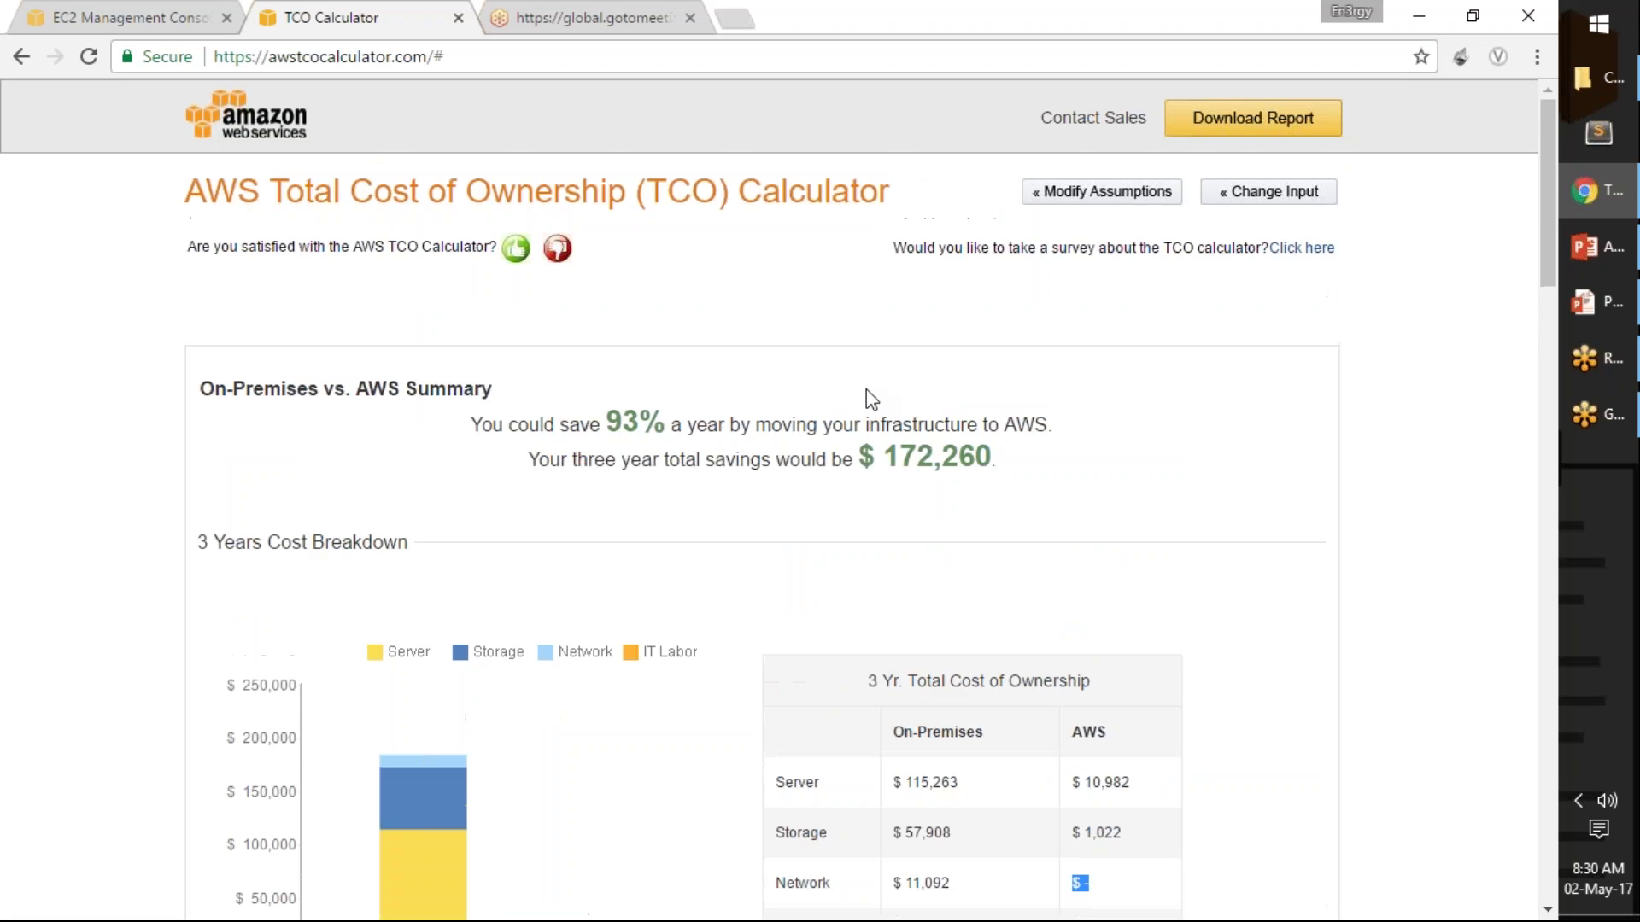
pyautogui.scroll(-2, 880, 422)
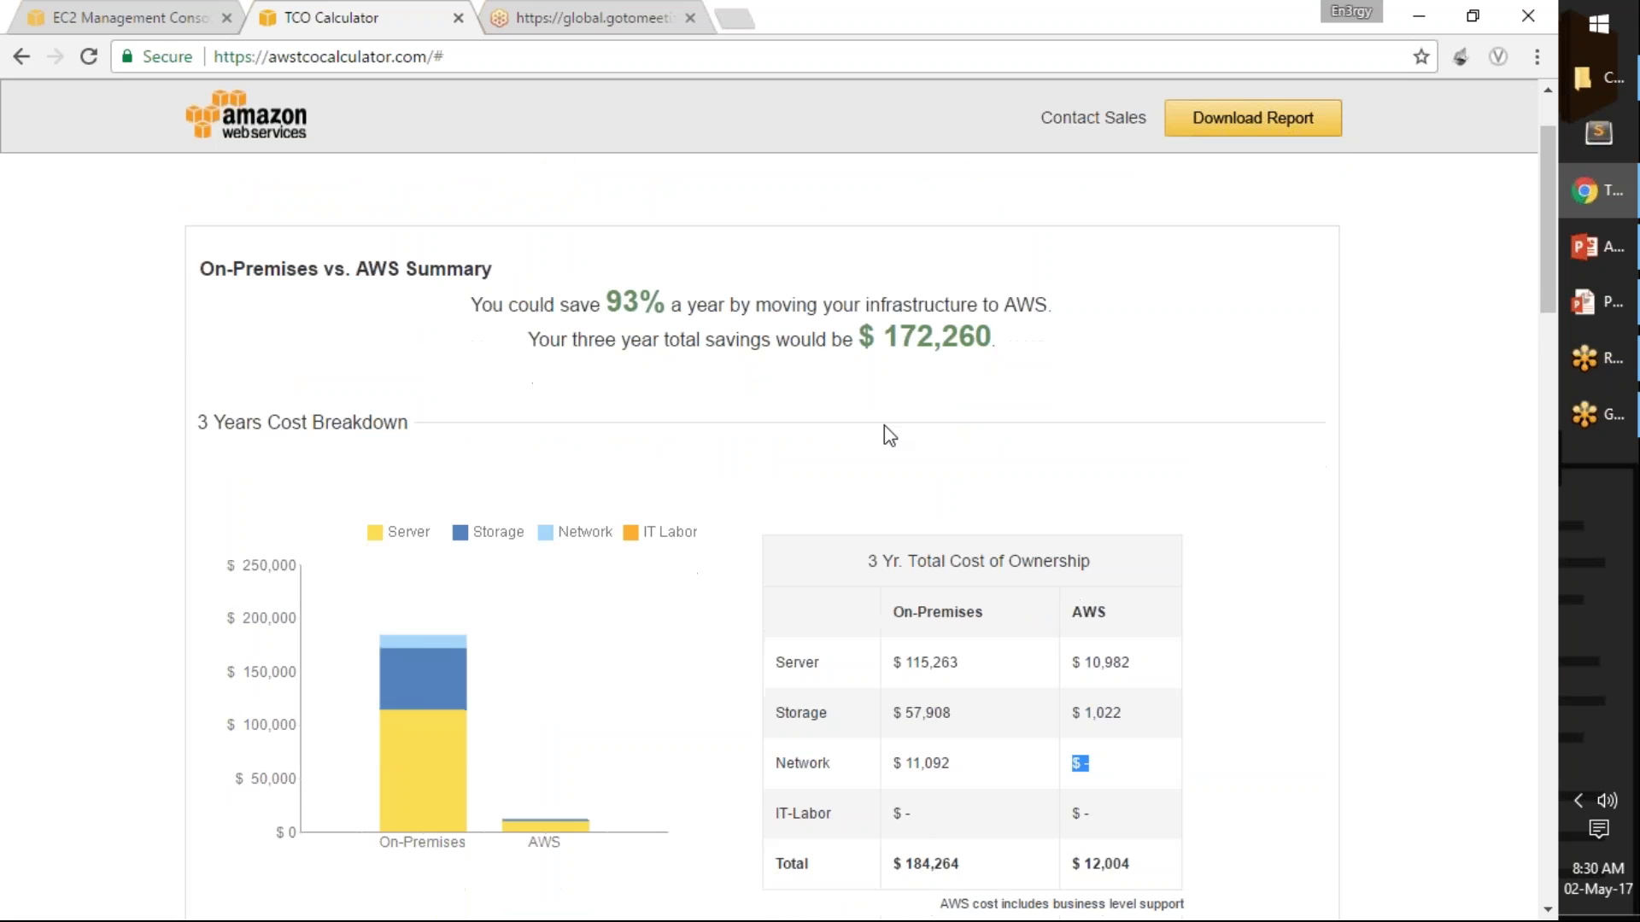
pyautogui.scroll(-1, 883, 426)
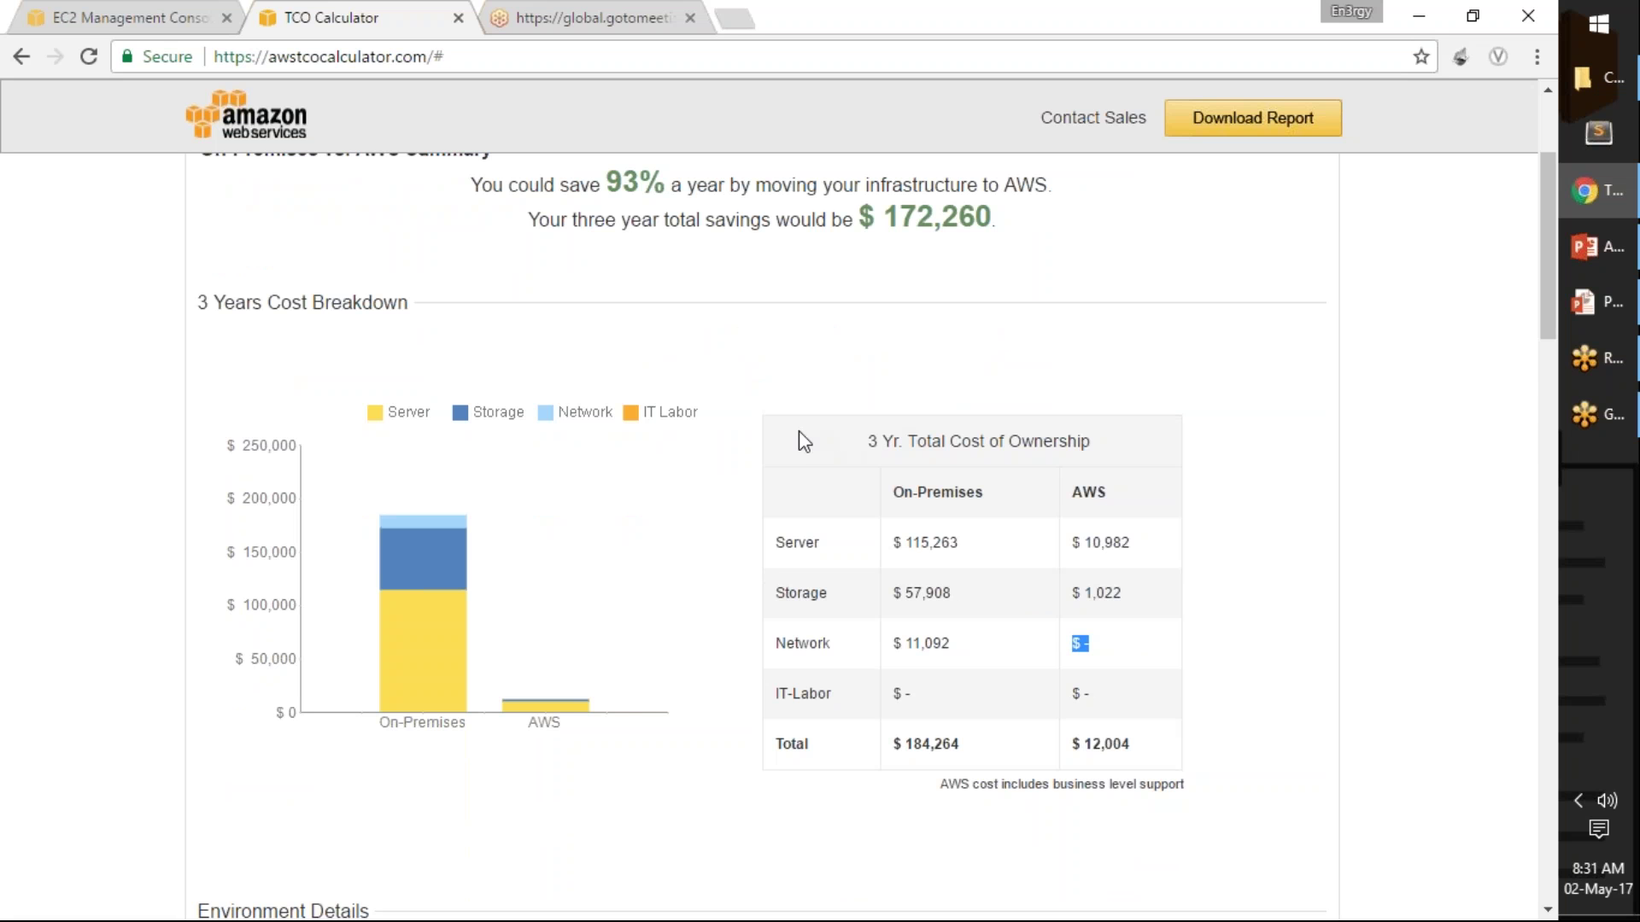
pyautogui.scroll(-5, 786, 433)
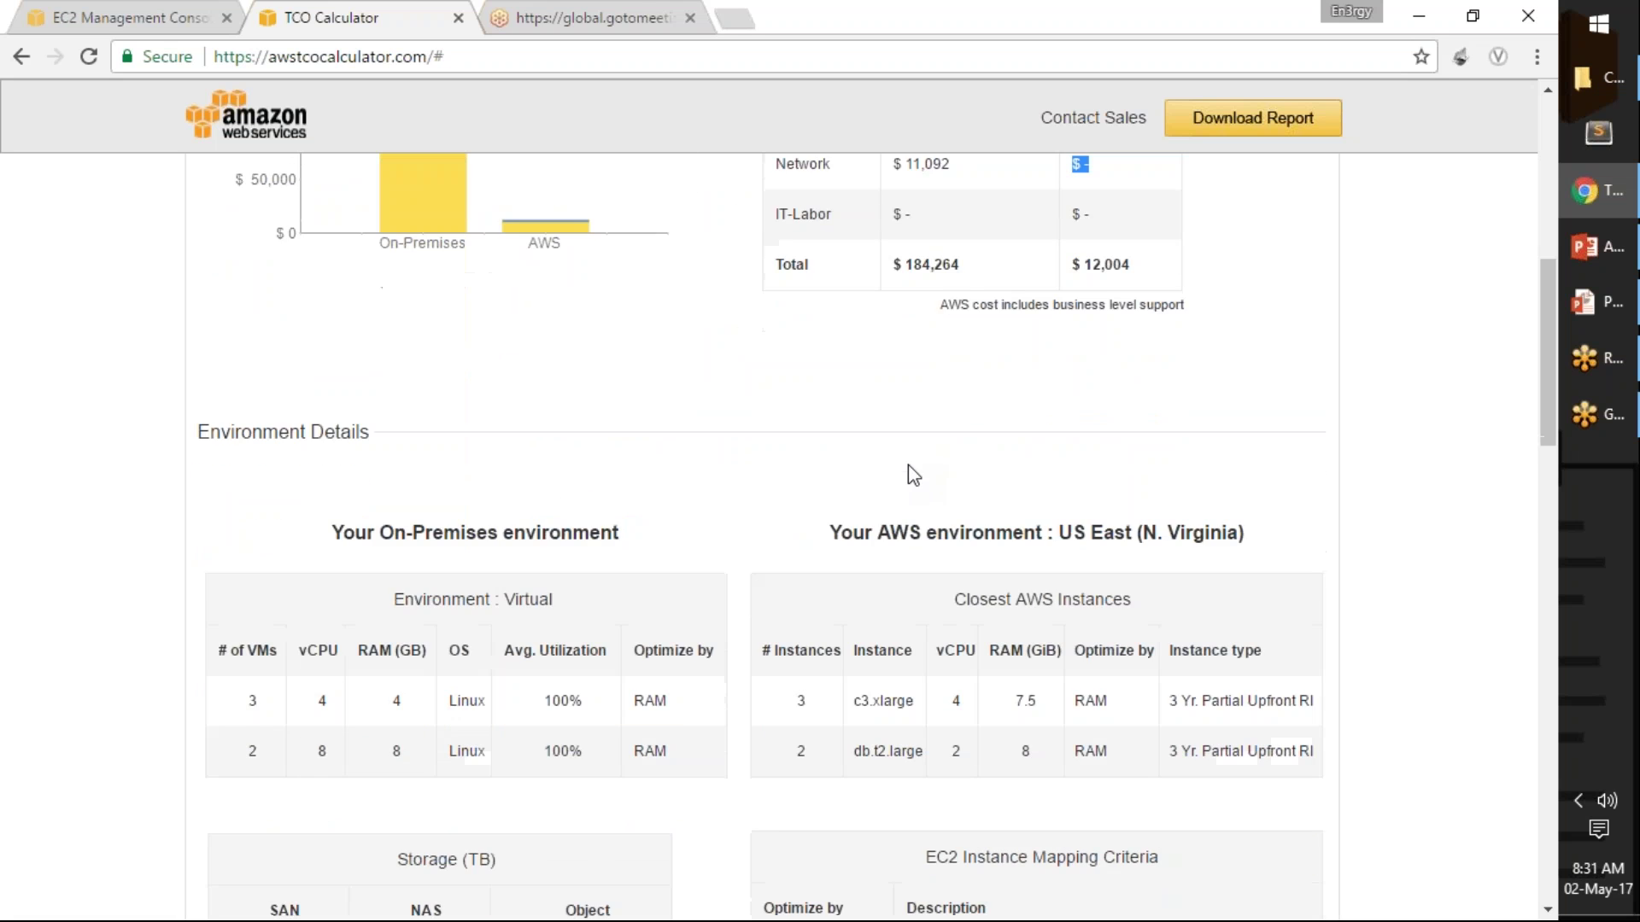
pyautogui.scroll(-3, 1217, 411)
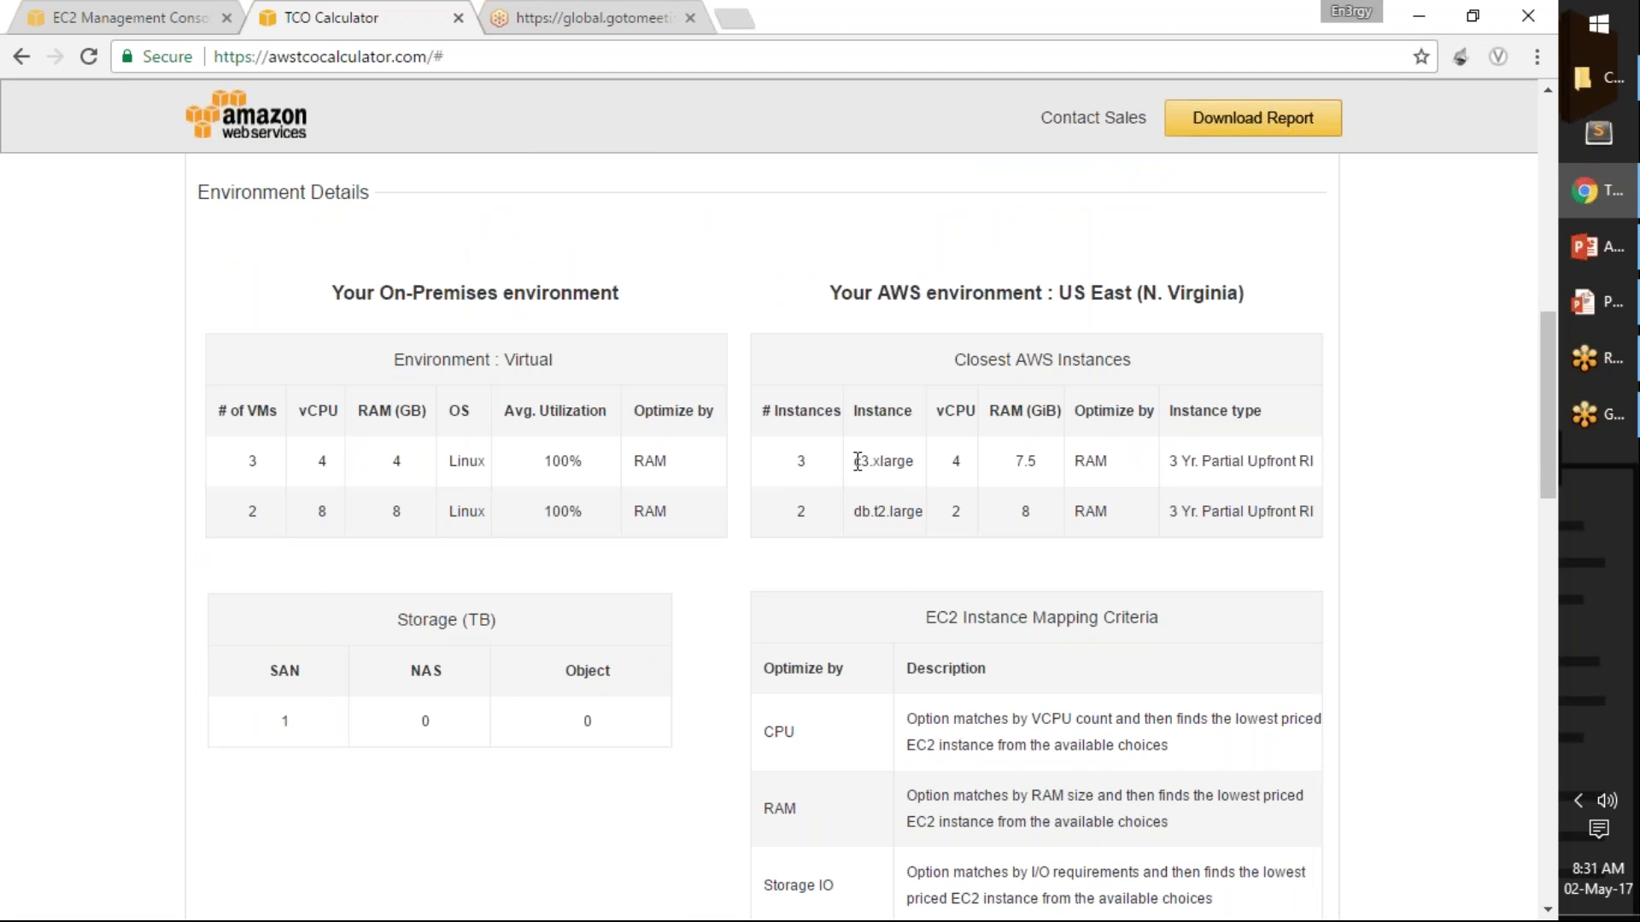
pyautogui.moveTo(855, 462); pyautogui.dragTo(918, 462)
pyautogui.click(904, 544)
pyautogui.moveTo(855, 515); pyautogui.dragTo(924, 518)
pyautogui.click(1067, 549)
pyautogui.moveTo(1170, 464); pyautogui.dragTo(1333, 462)
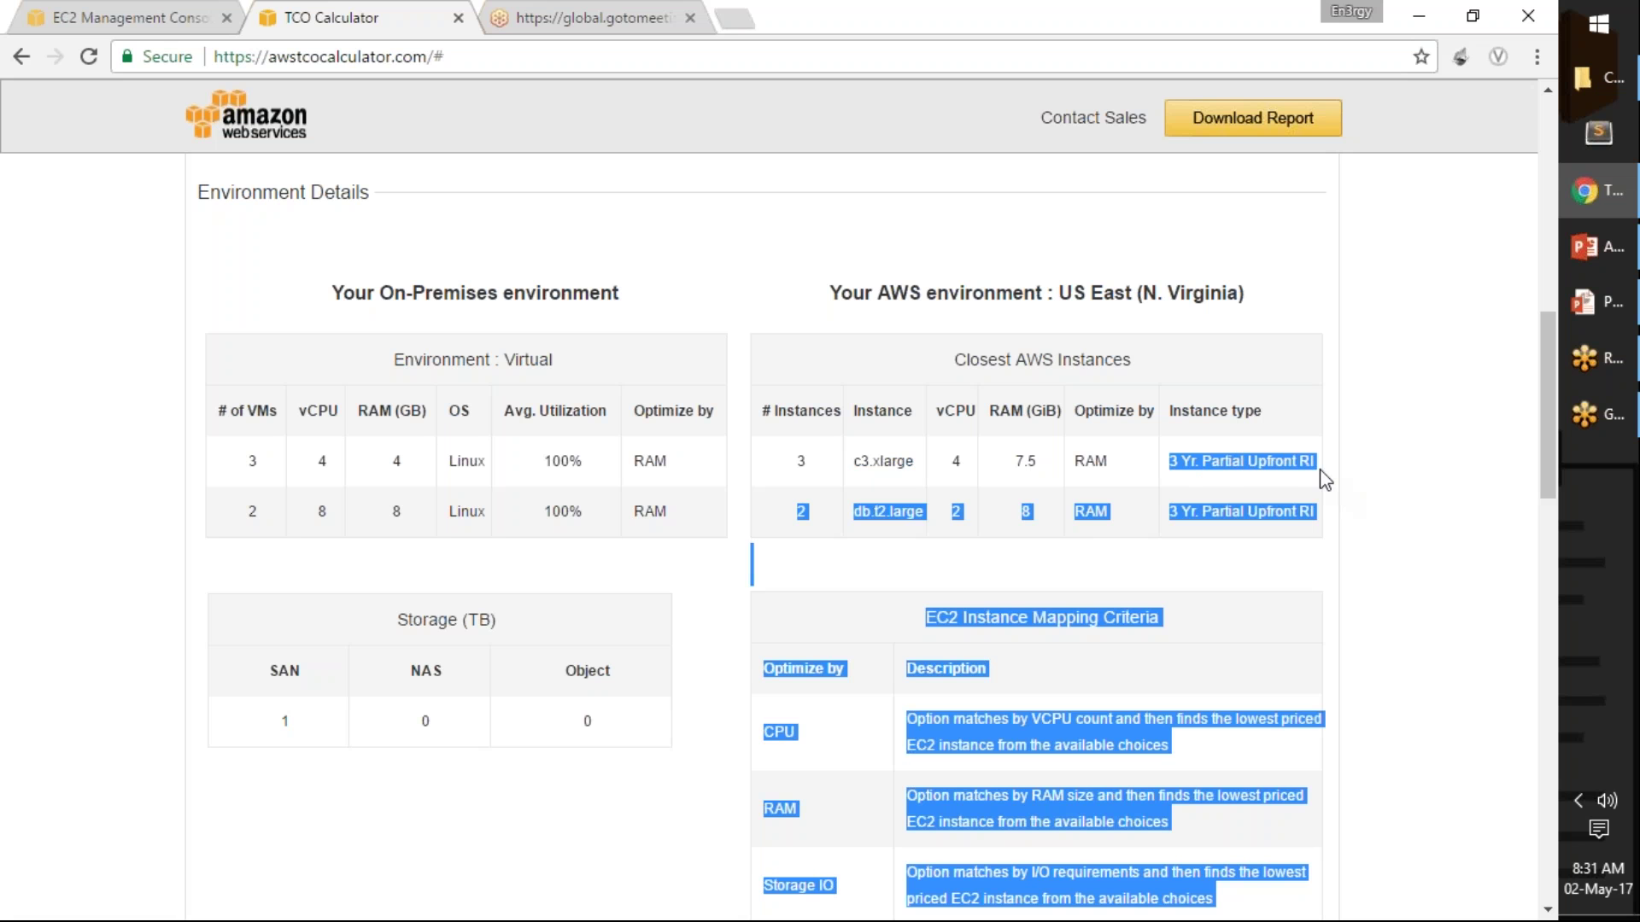
pyautogui.click(1325, 491)
# - Scroll to the report's end and expand Methodology and its Calculations section
pyautogui.scroll(-7, 1328, 555)
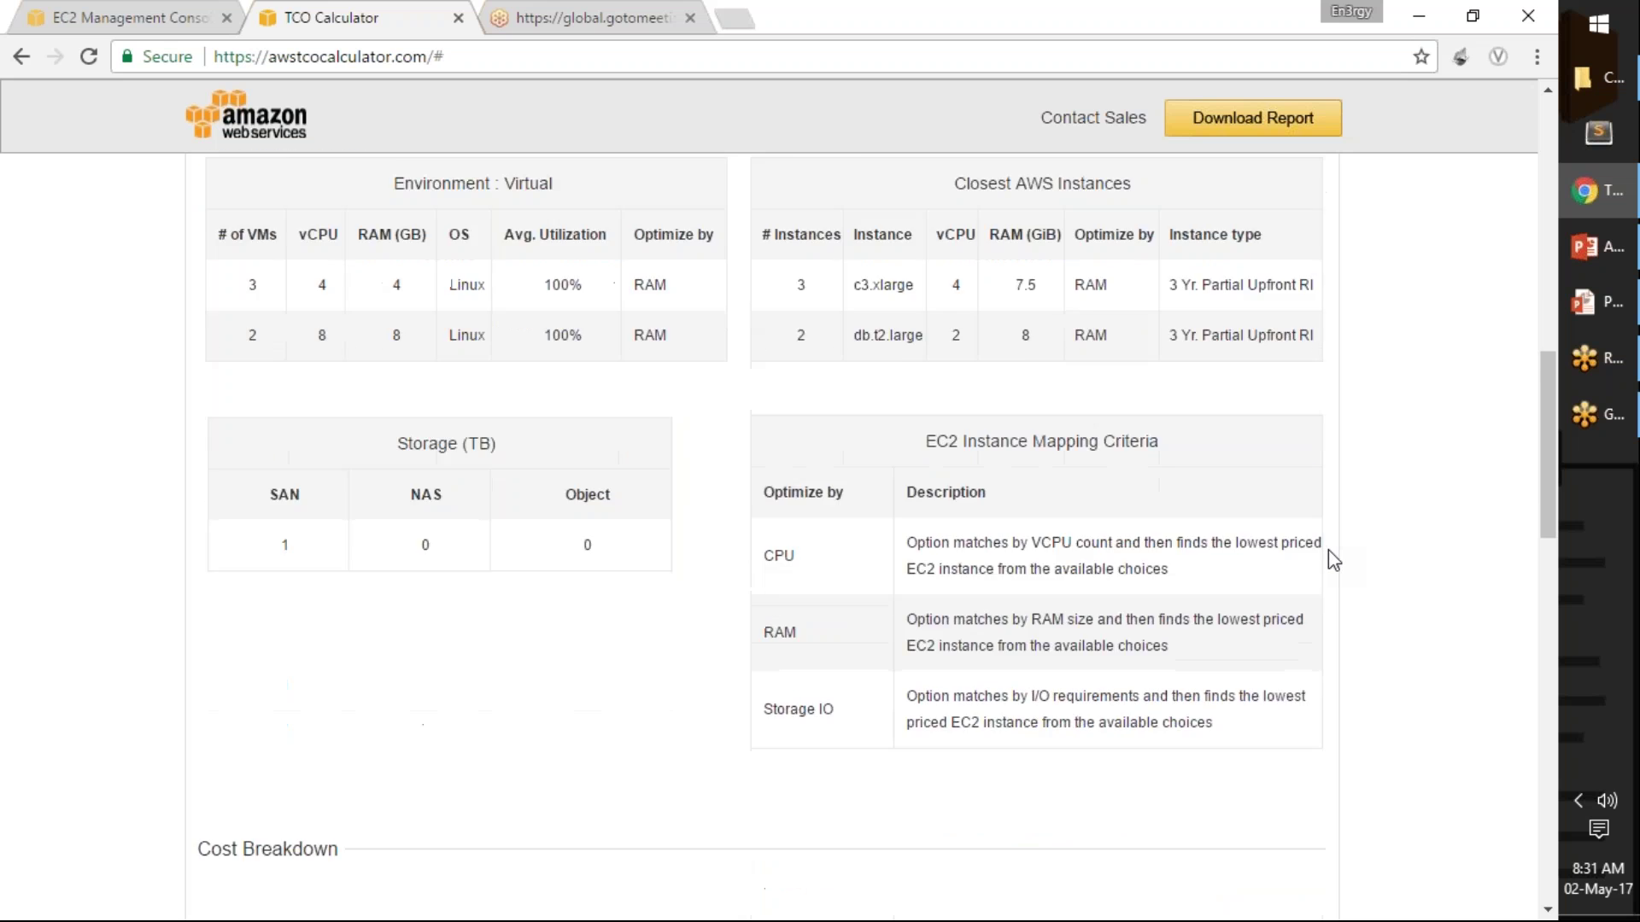
pyautogui.scroll(-4, 1336, 504)
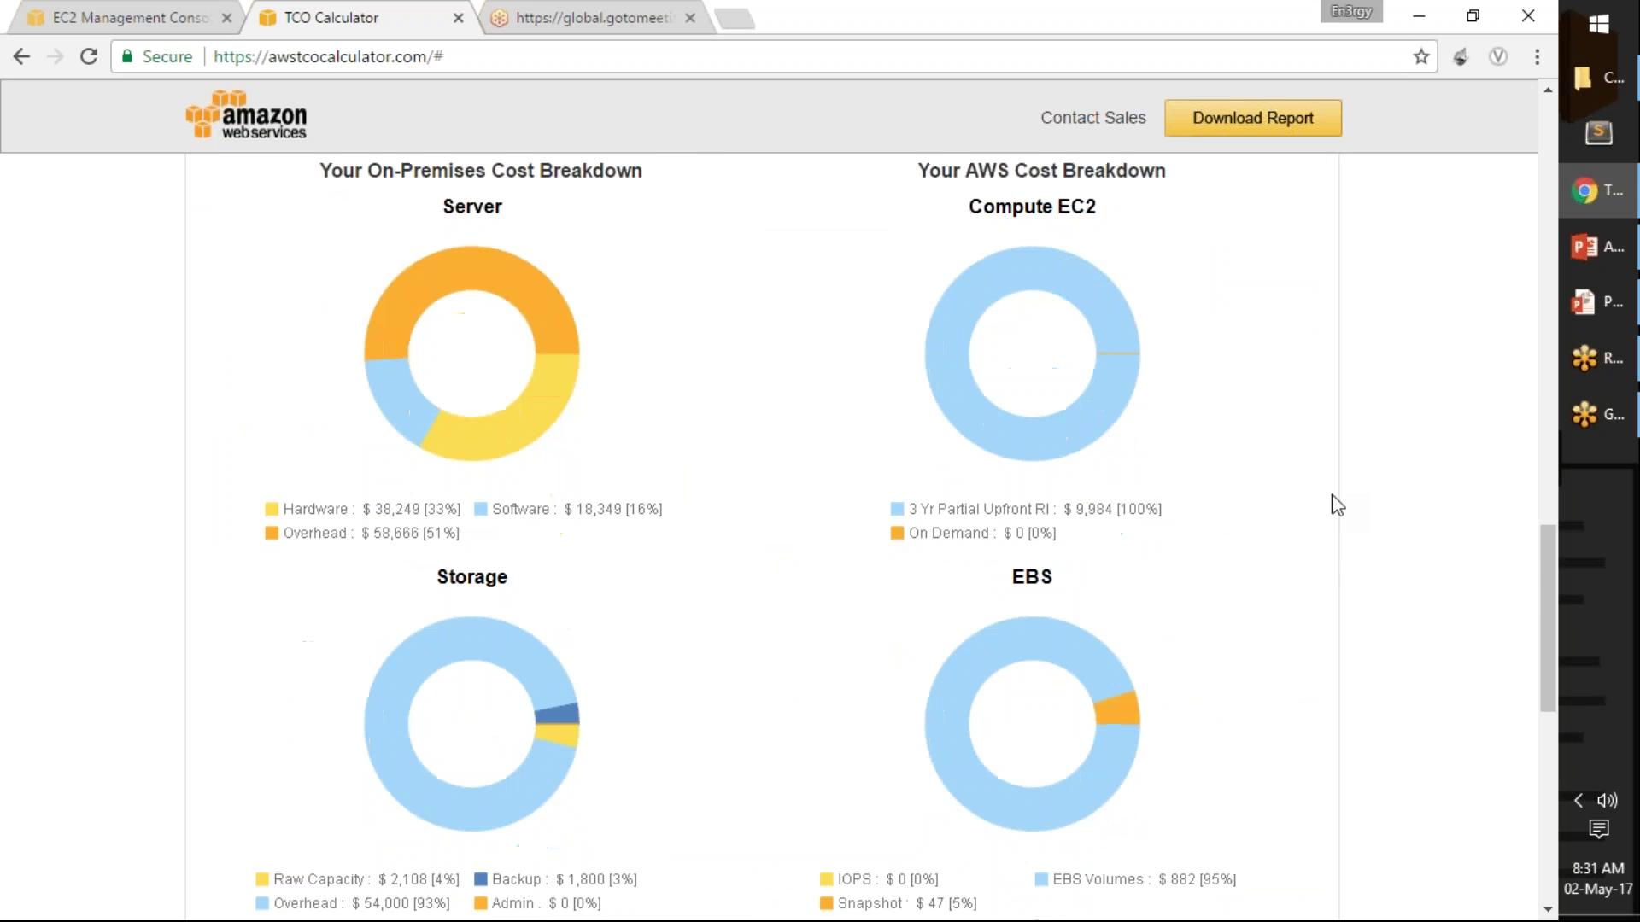
pyautogui.scroll(-7, 1336, 504)
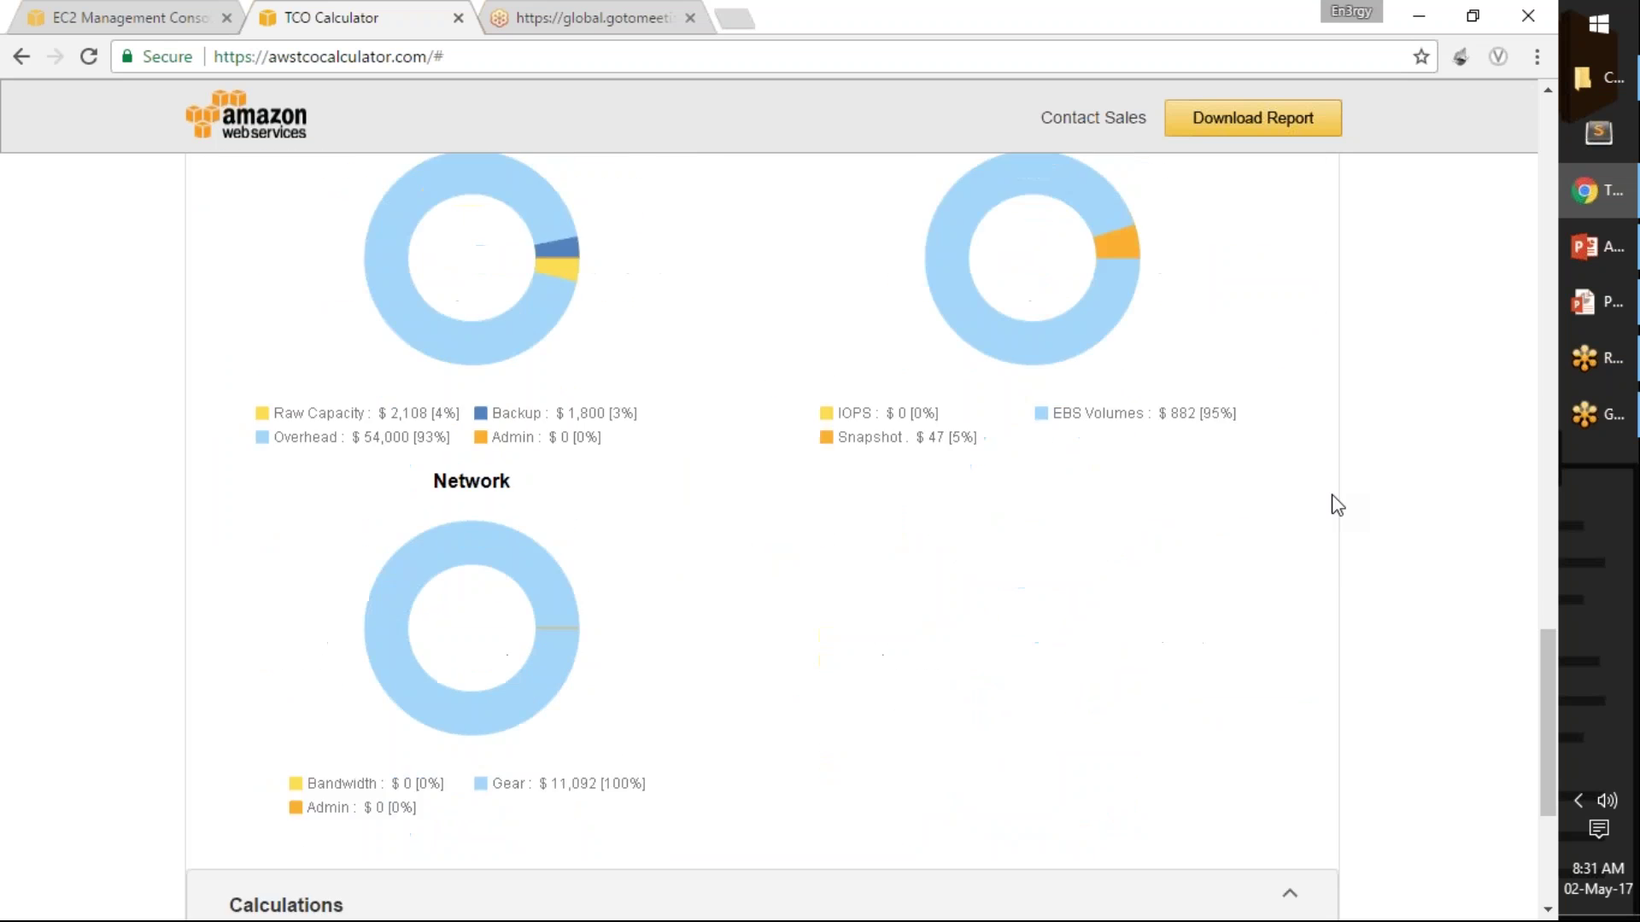
pyautogui.scroll(-3, 1336, 504)
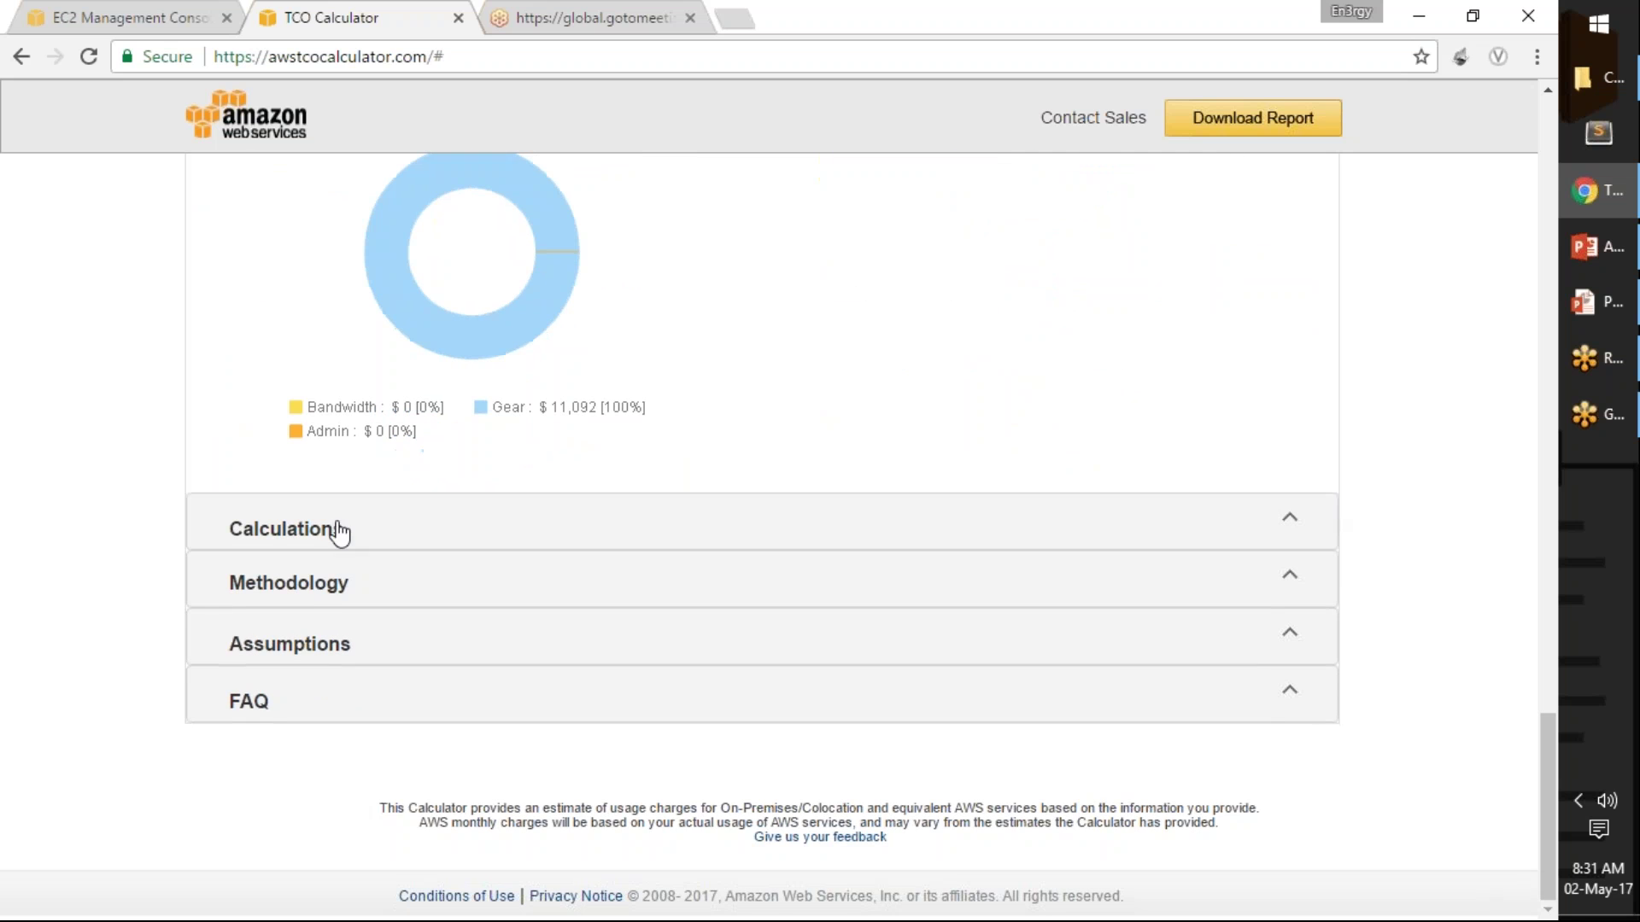
pyautogui.click(322, 585)
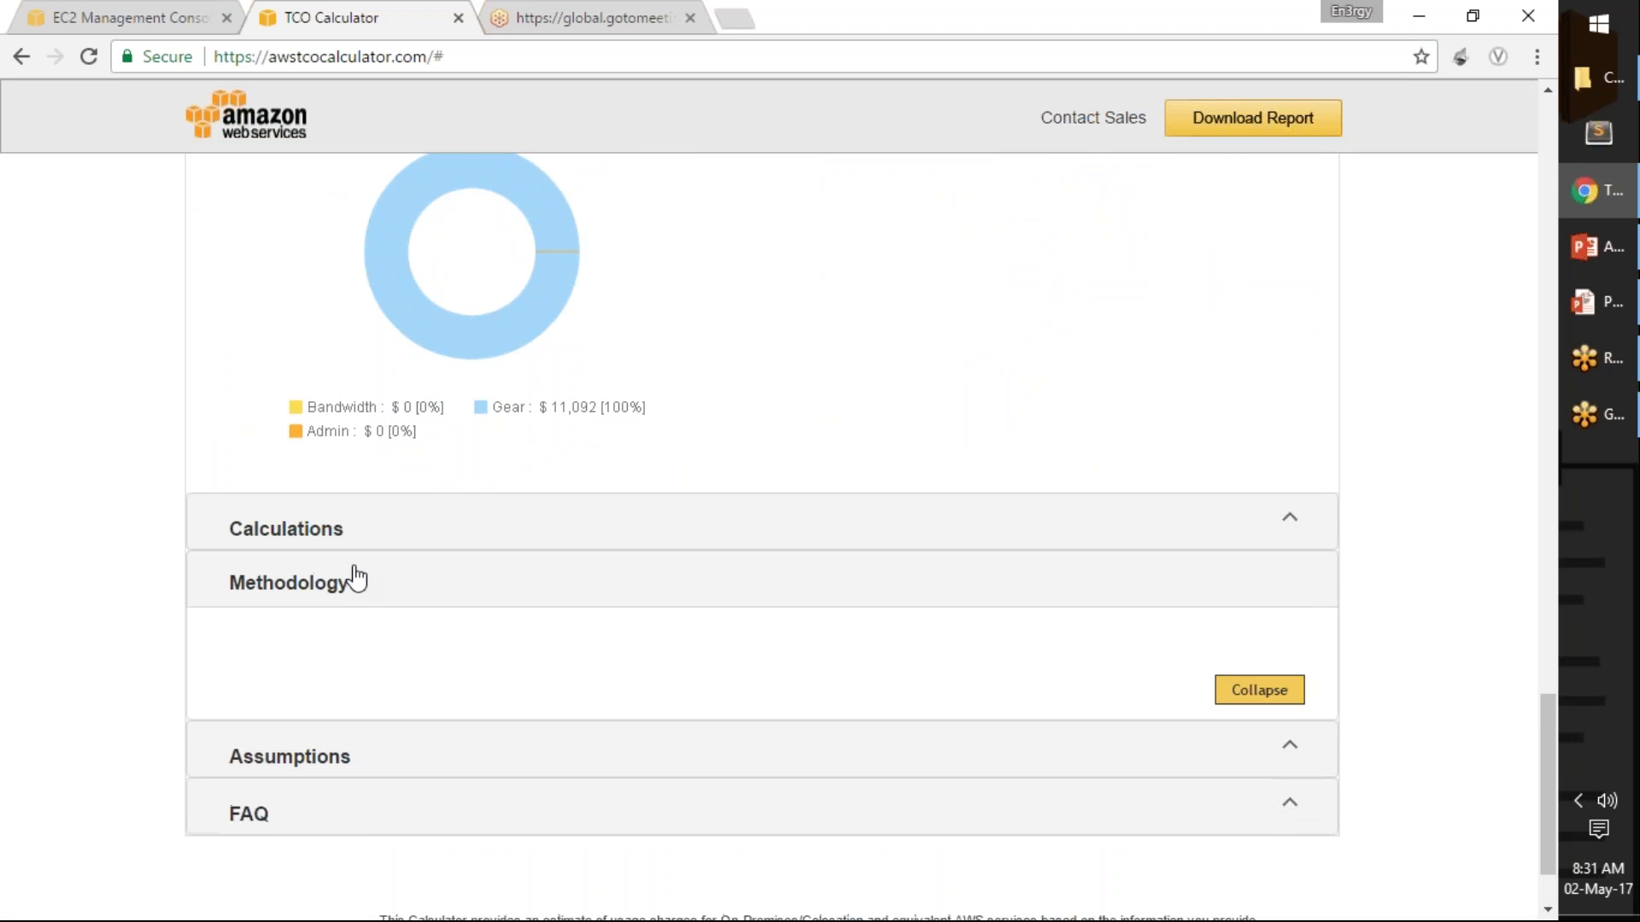
pyautogui.click(346, 525)
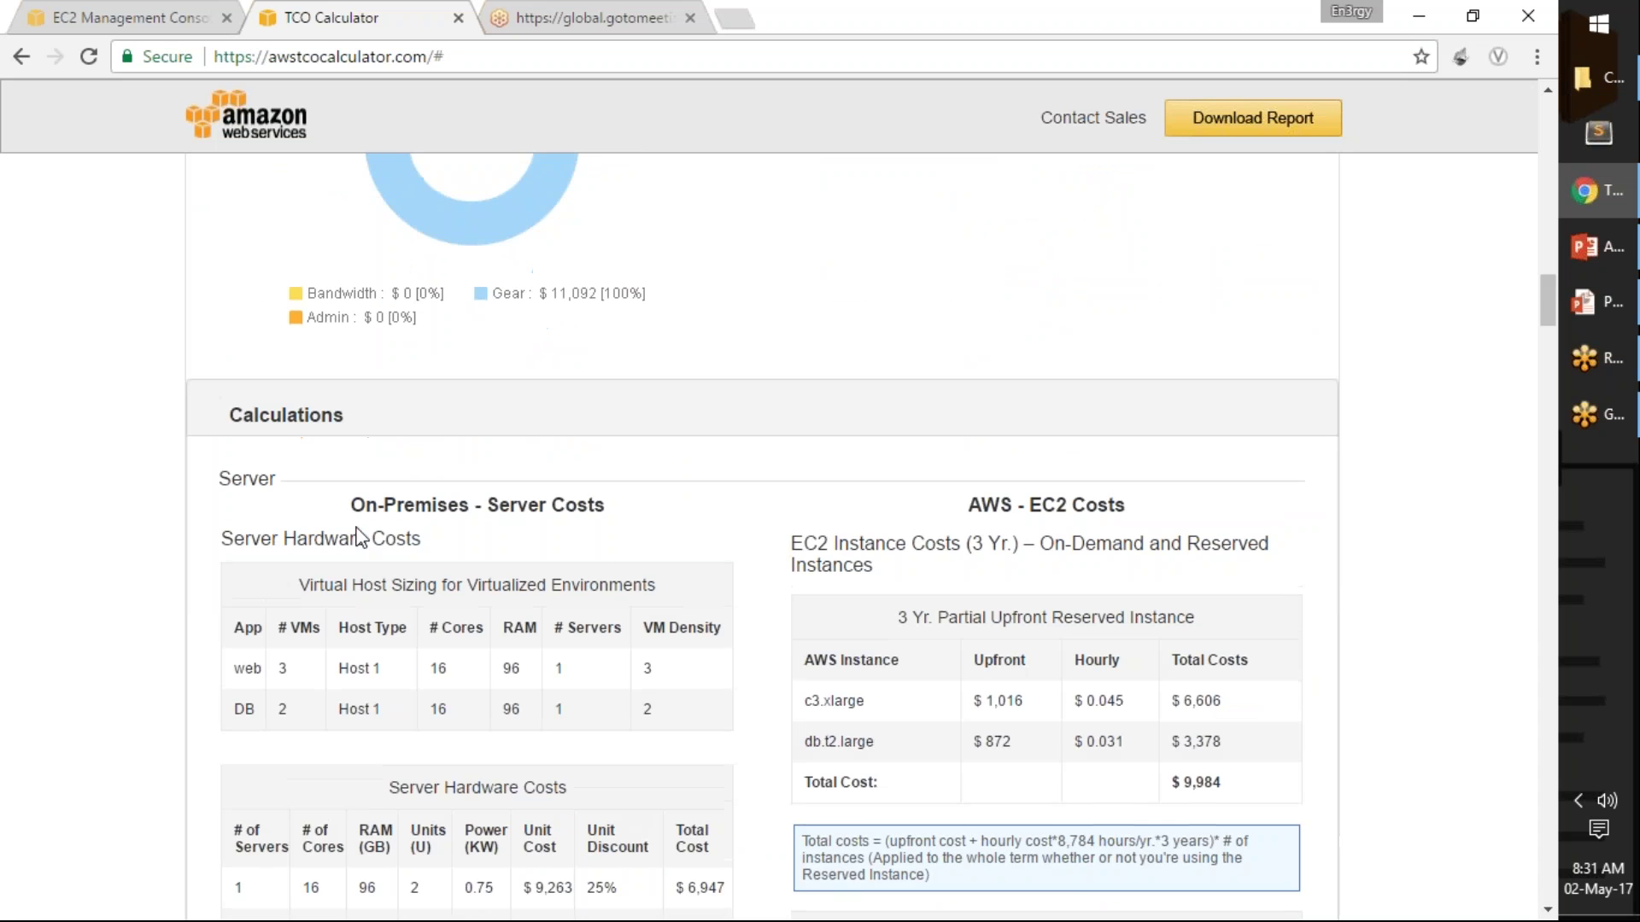
# - Review the server and EC2 cost tables, highlighting the virtualization software and EC2 figures
pyautogui.scroll(-4, 606, 570)
pyautogui.scroll(-1, 611, 586)
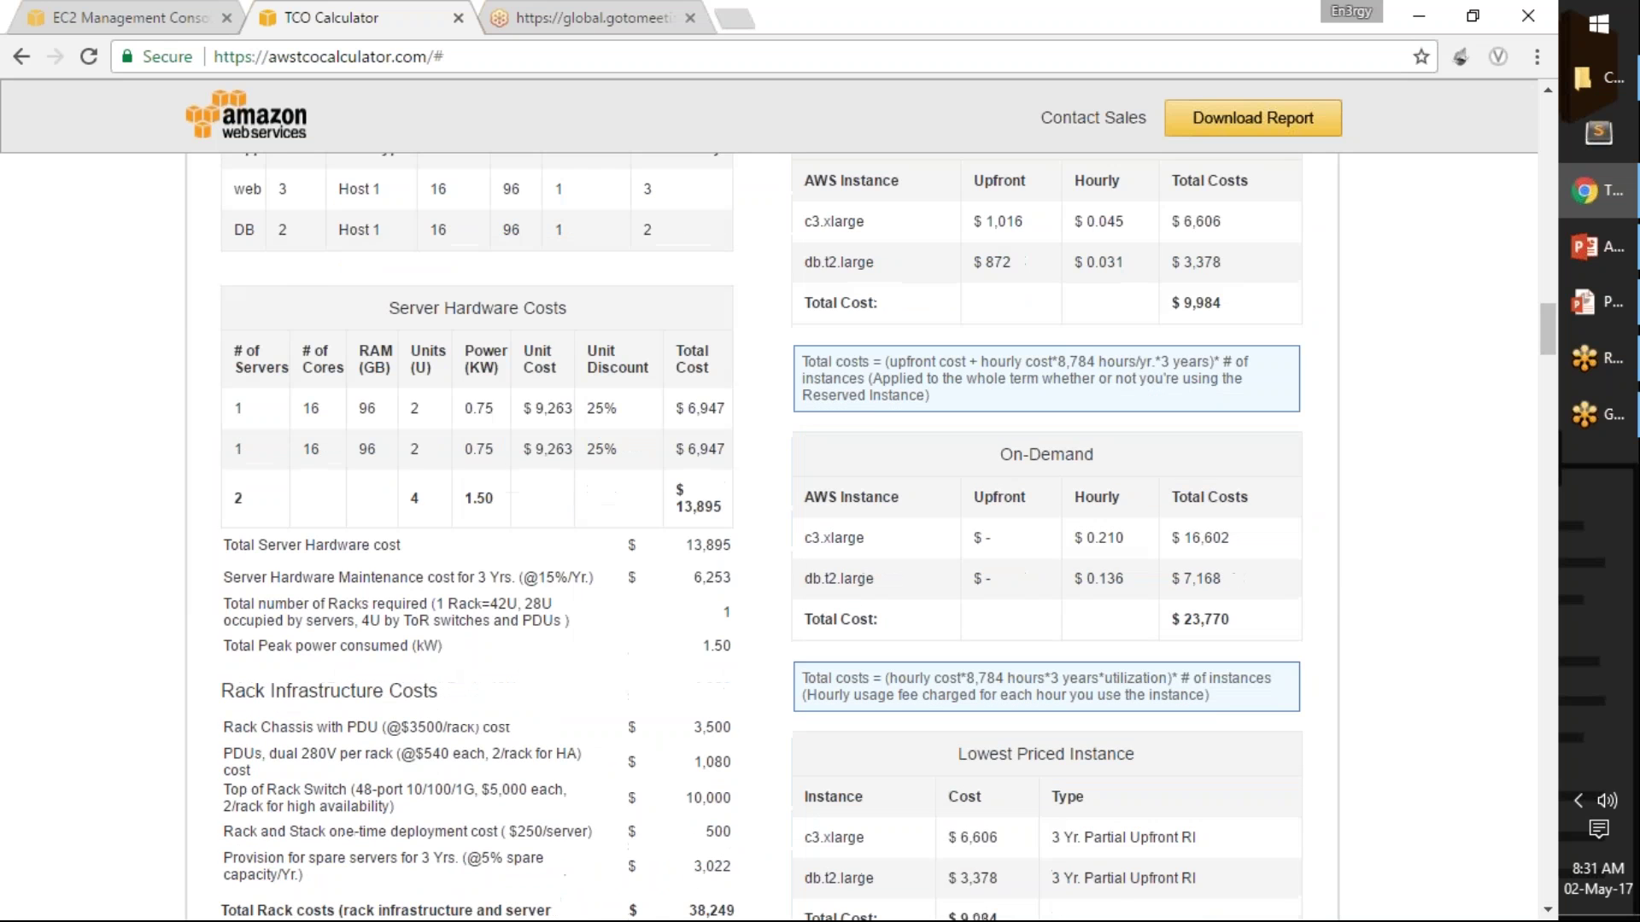
pyautogui.scroll(1, 739, 567)
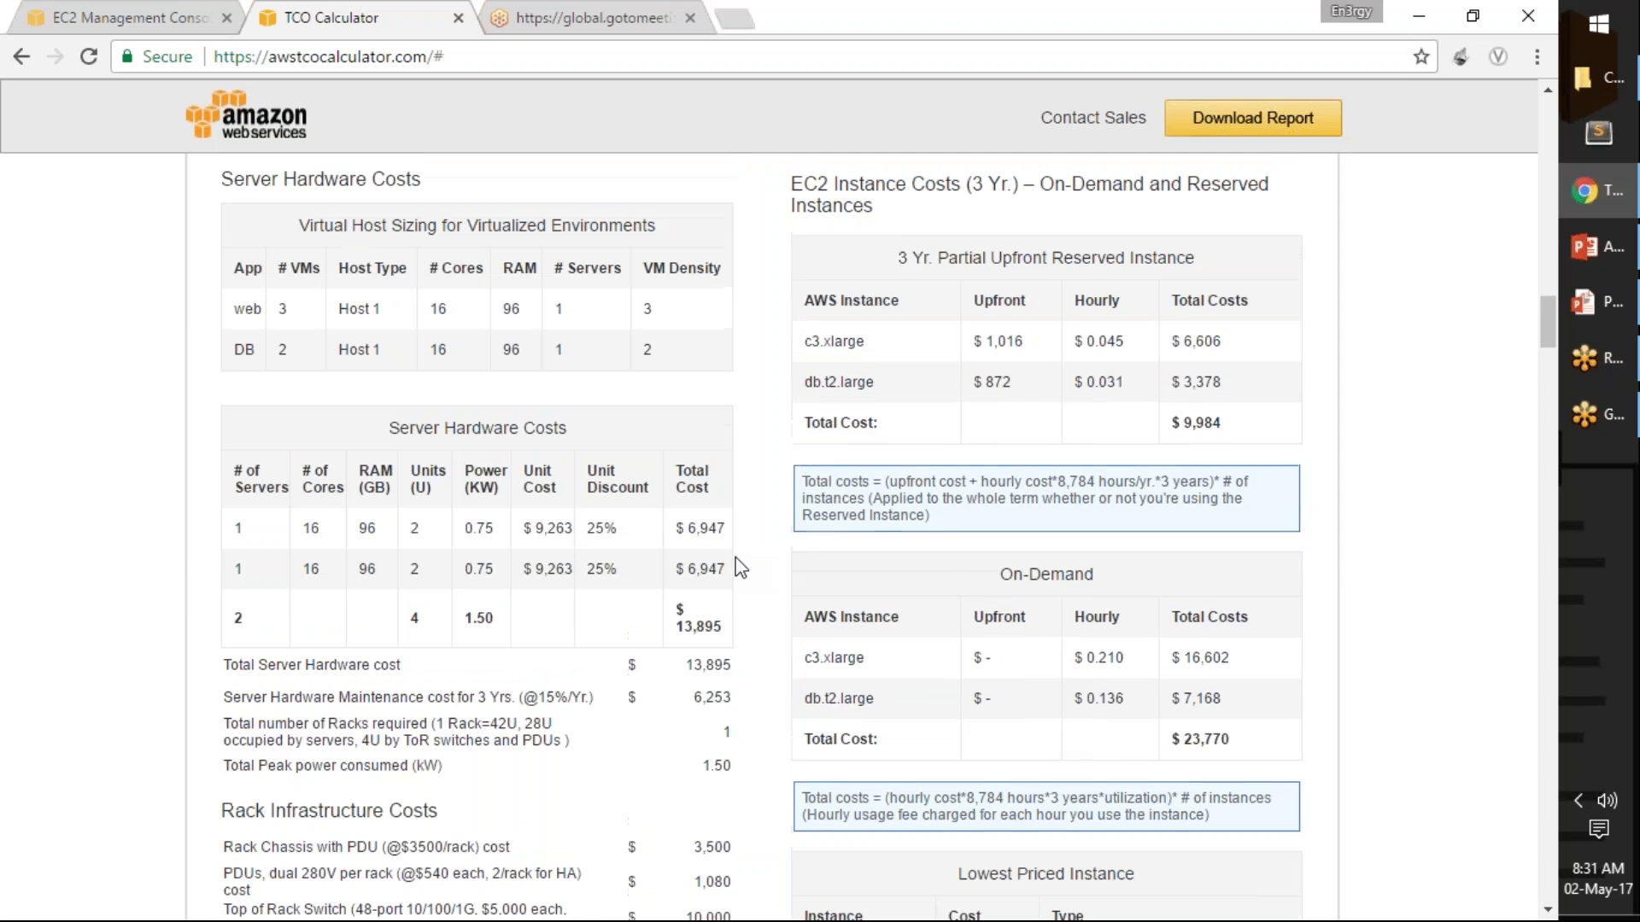
pyautogui.scroll(-4, 740, 567)
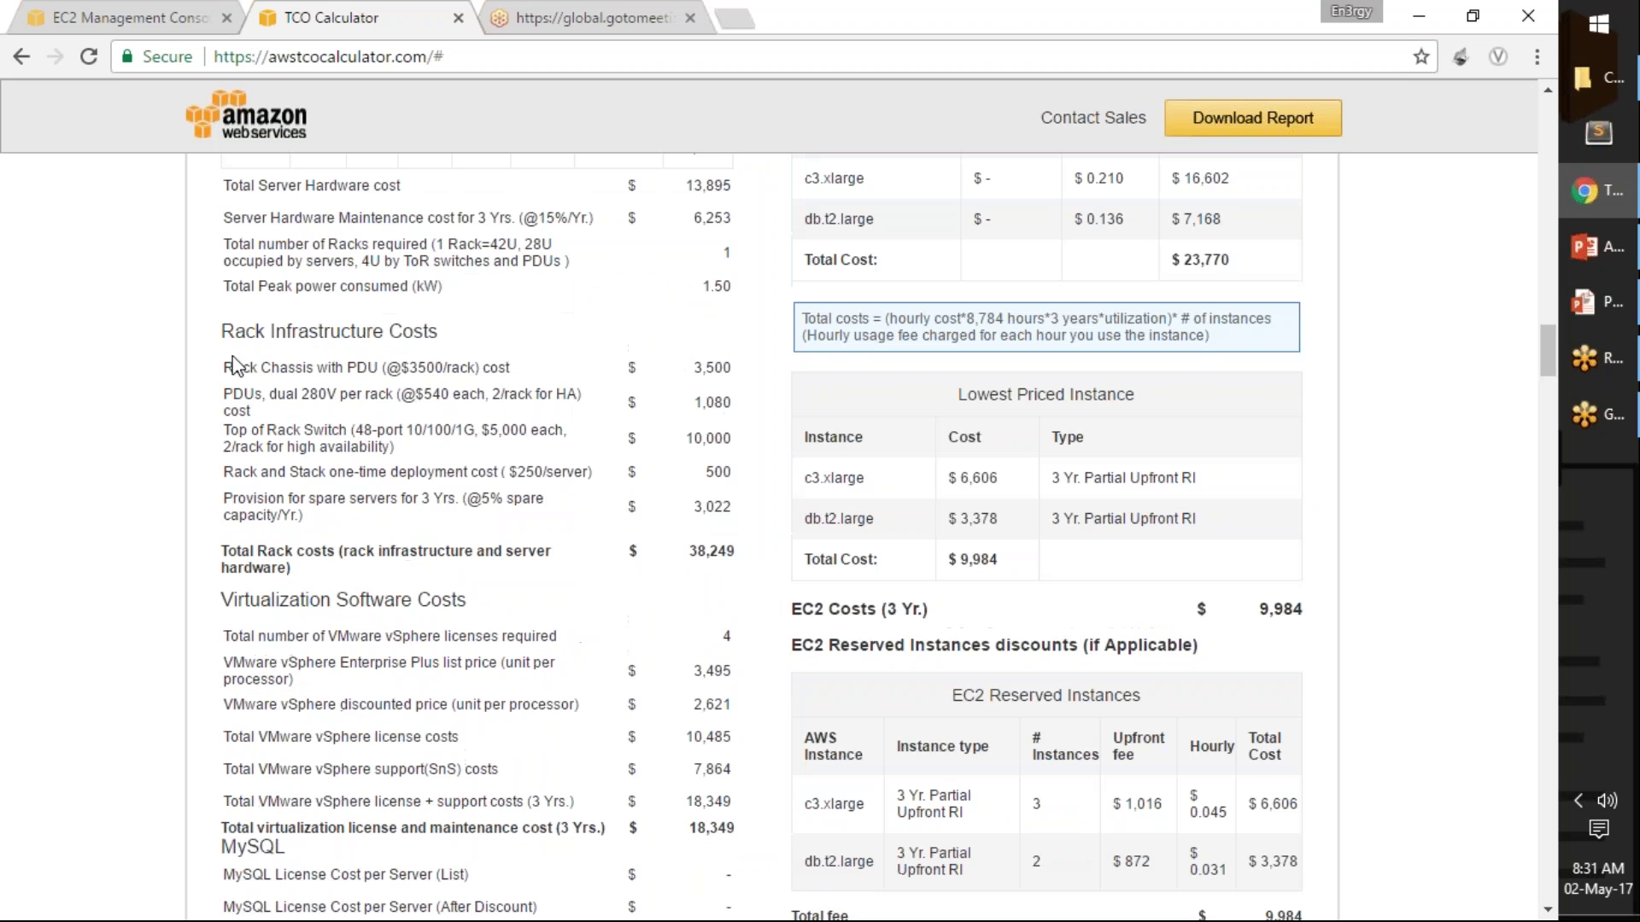
pyautogui.moveTo(233, 332); pyautogui.dragTo(476, 333)
pyautogui.moveTo(218, 602); pyautogui.dragTo(807, 581)
pyautogui.click(807, 581)
pyautogui.scroll(-2, 751, 589)
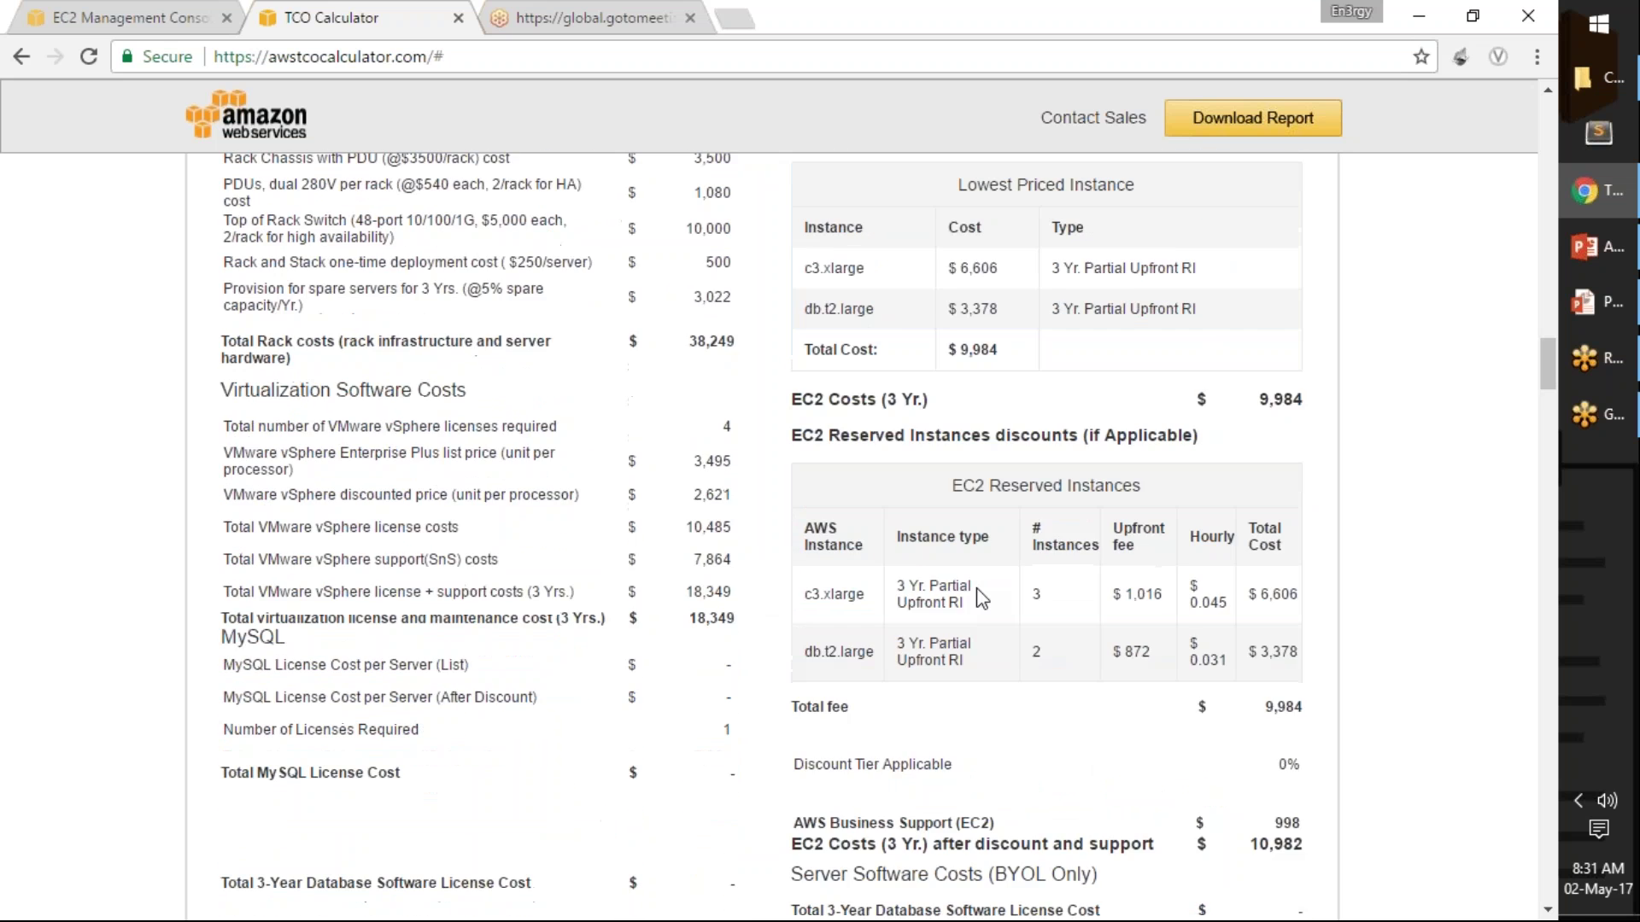
pyautogui.scroll(2, 656, 331)
pyautogui.click(491, 58)
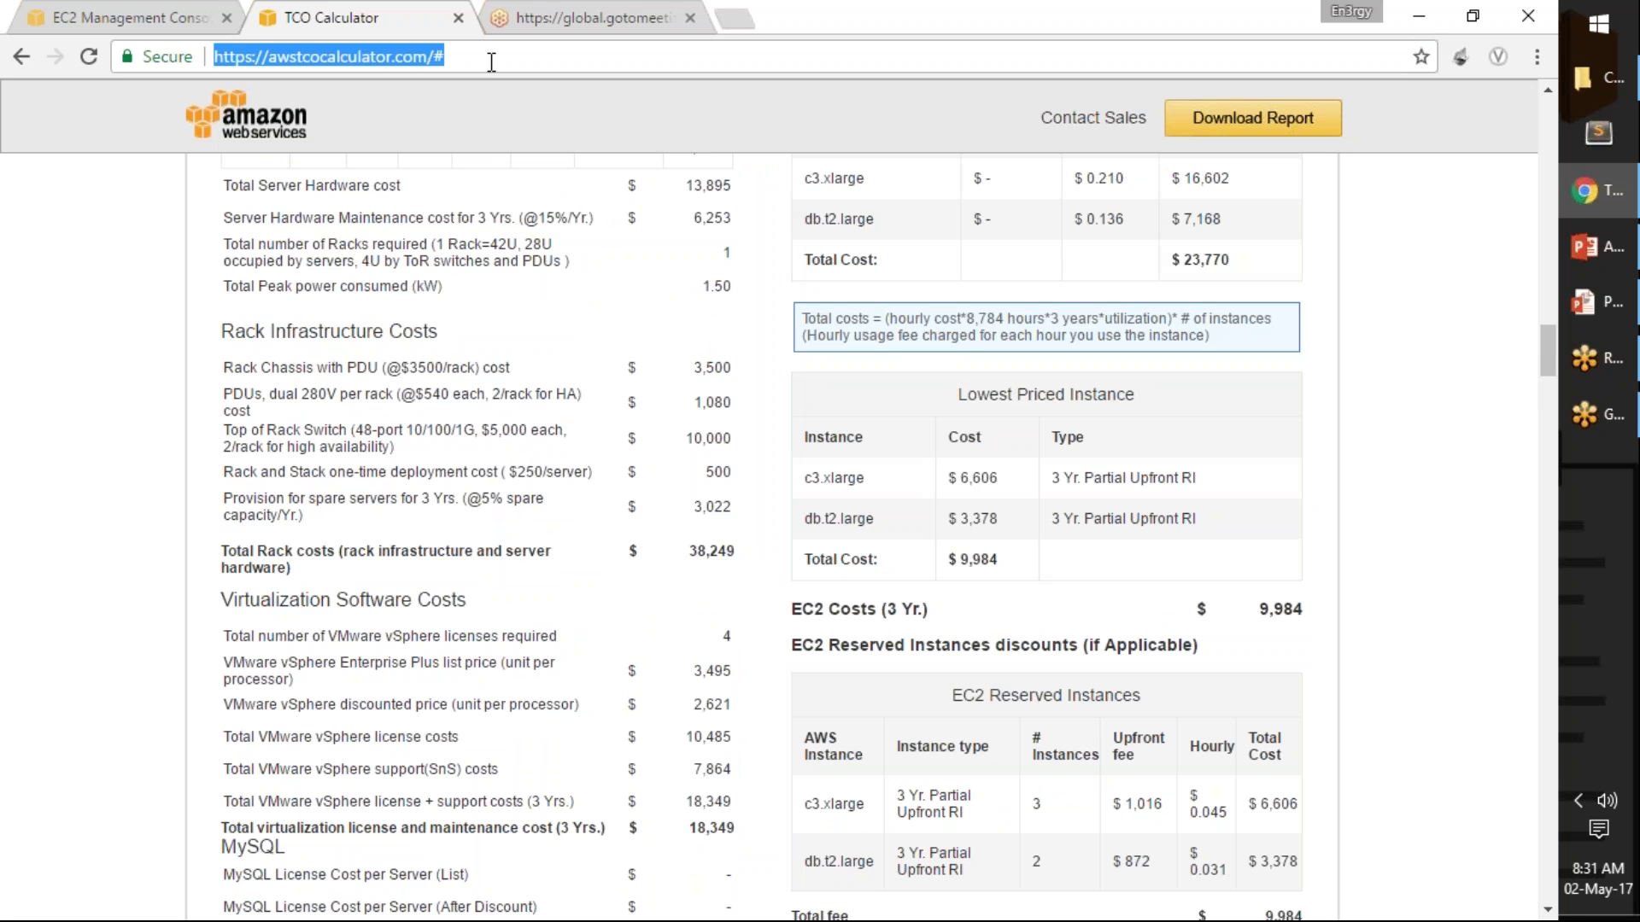
pyautogui.scroll(-5, 931, 550)
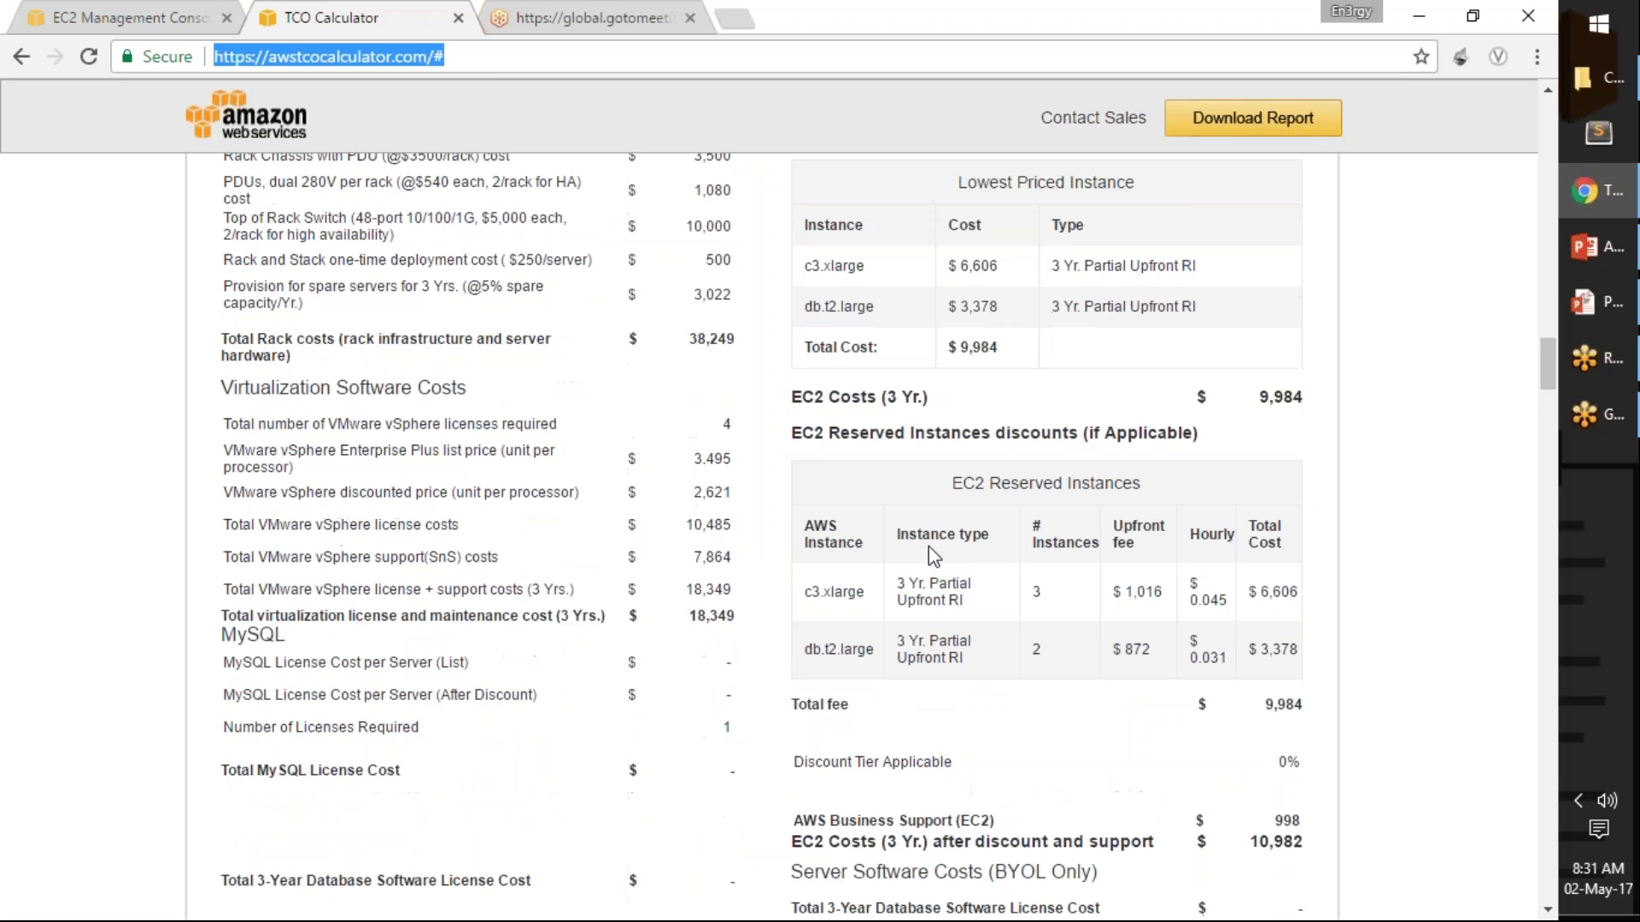
pyautogui.scroll(-5, 931, 551)
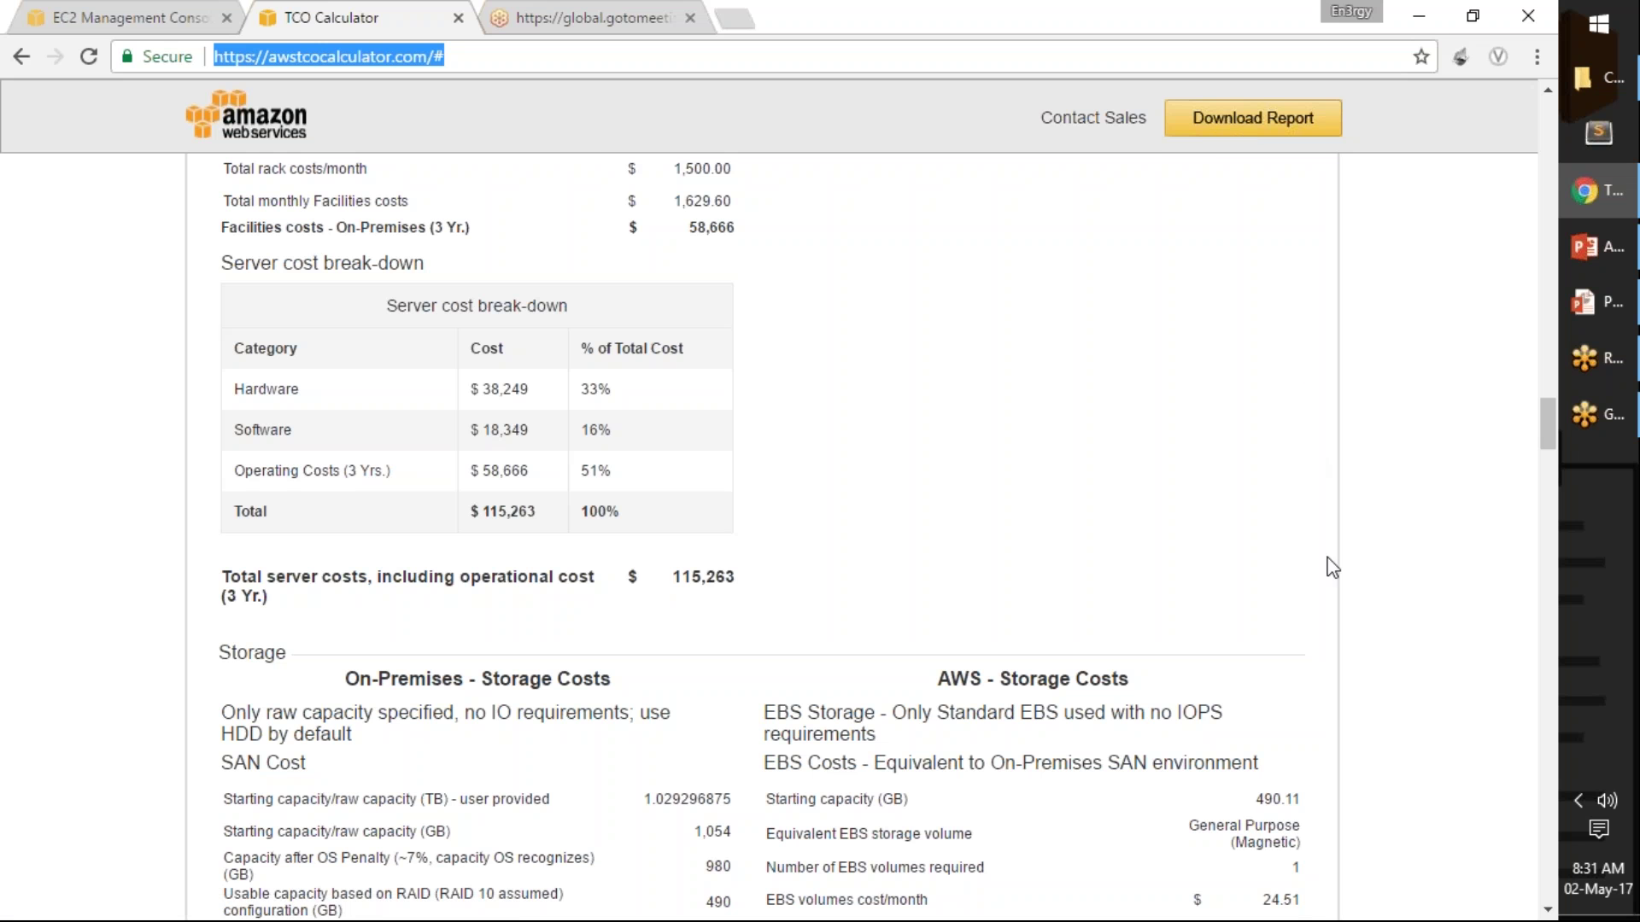
pyautogui.scroll(-5, 1332, 567)
# - Highlight the all-services Support Costs heading and the $ 17.00 support charge
pyautogui.scroll(-20, 1263, 654)
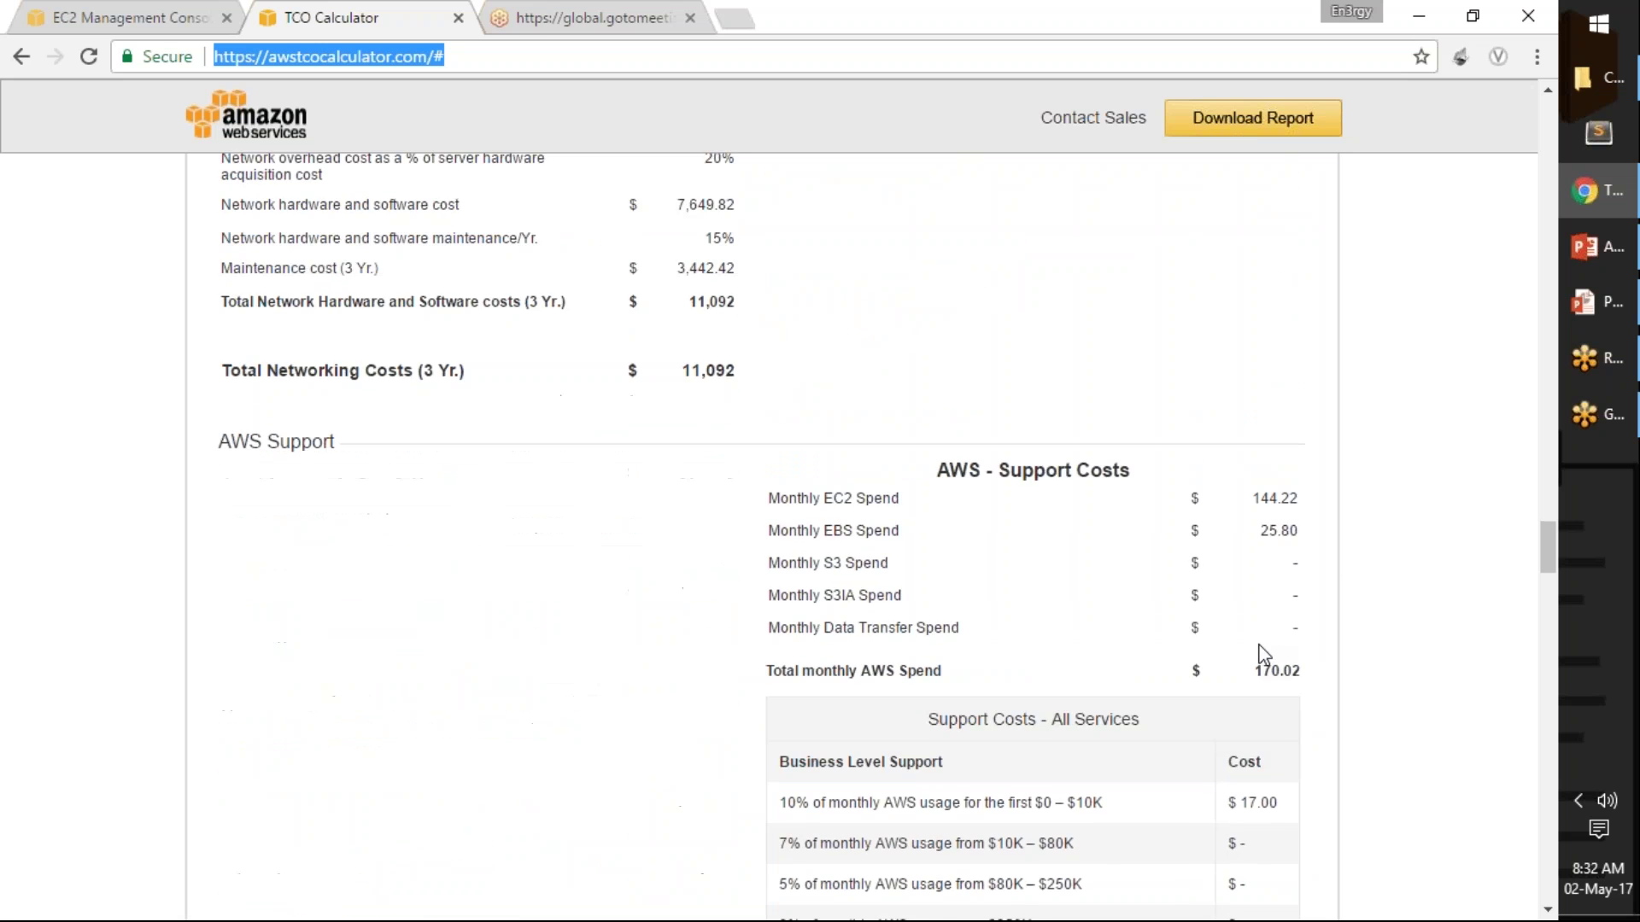
pyautogui.scroll(-4, 1262, 654)
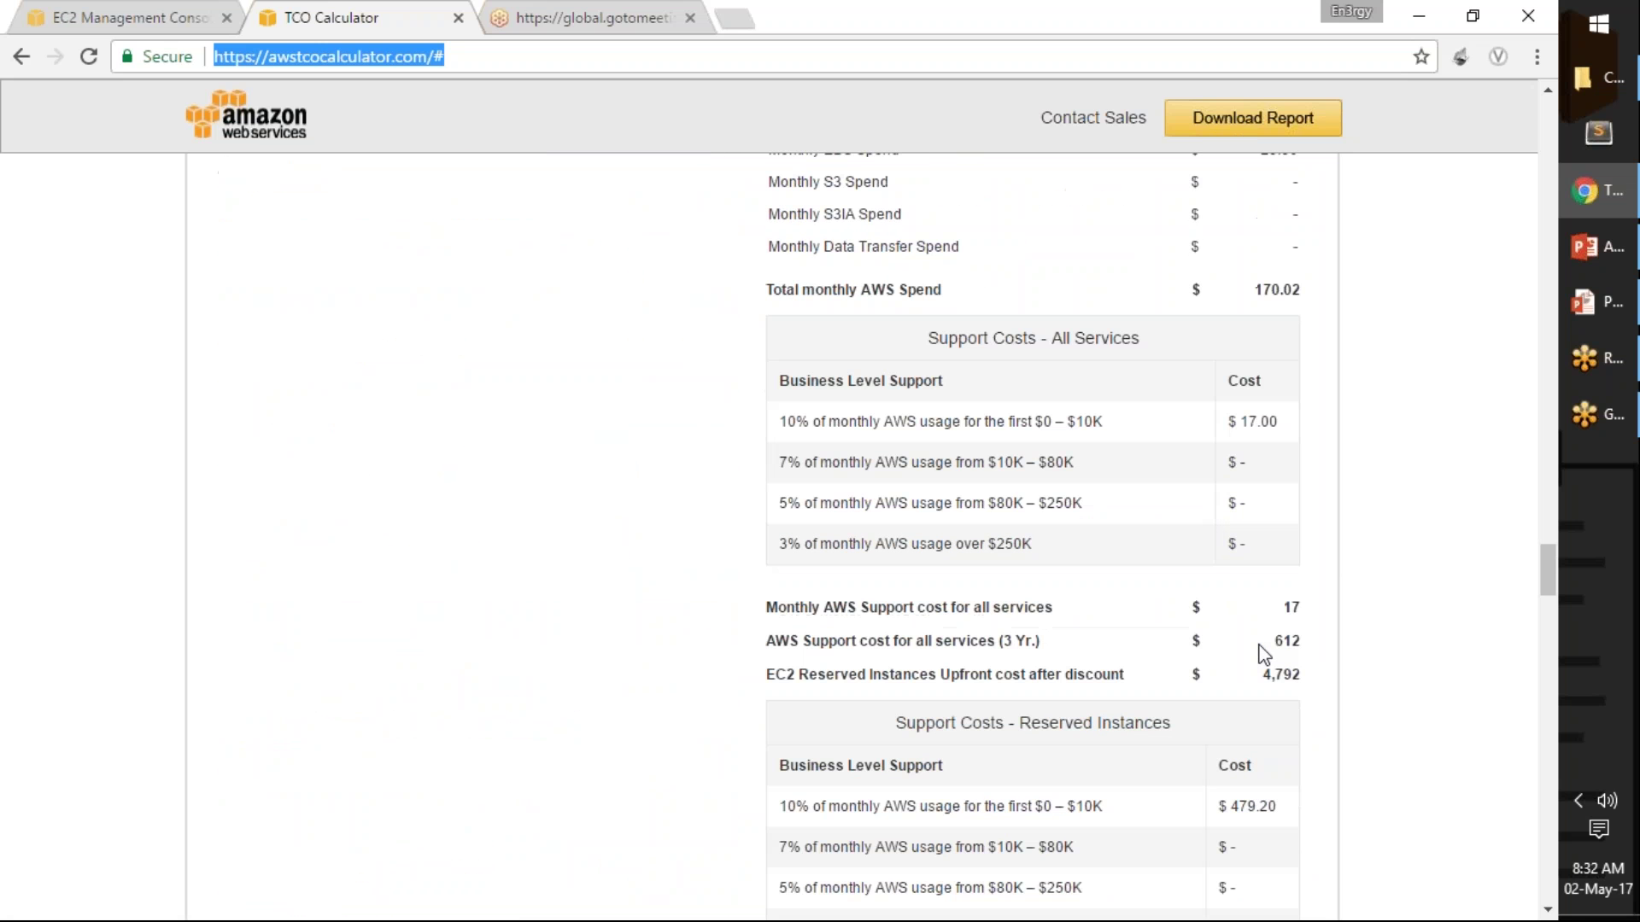
pyautogui.moveTo(976, 339); pyautogui.dragTo(1139, 339)
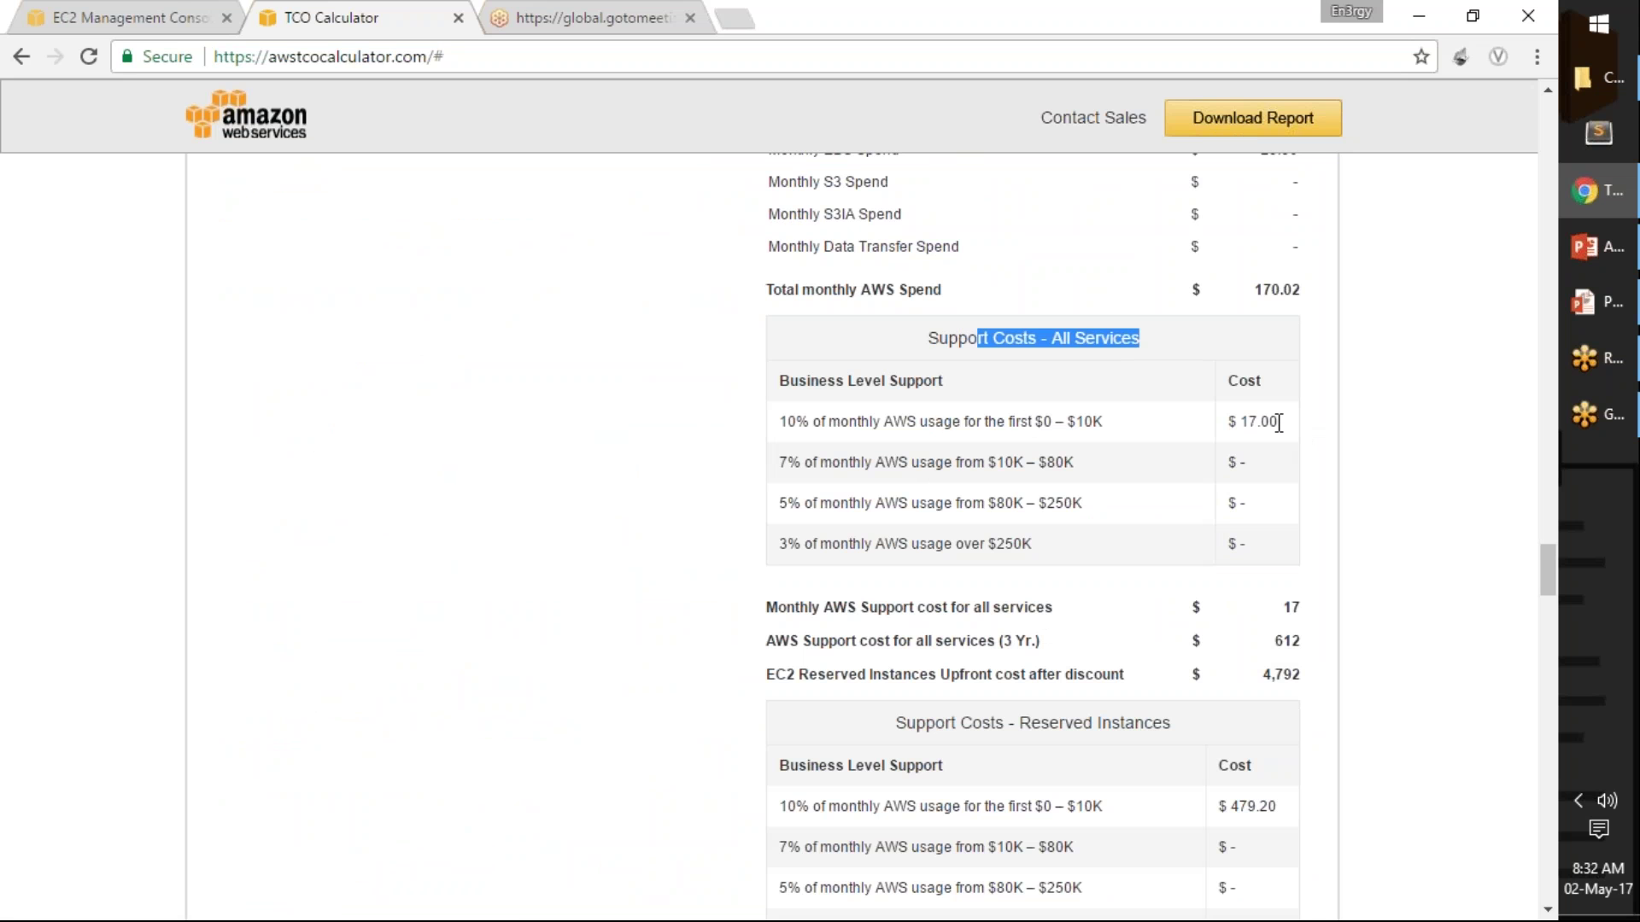
pyautogui.moveTo(1279, 421); pyautogui.dragTo(1218, 432)
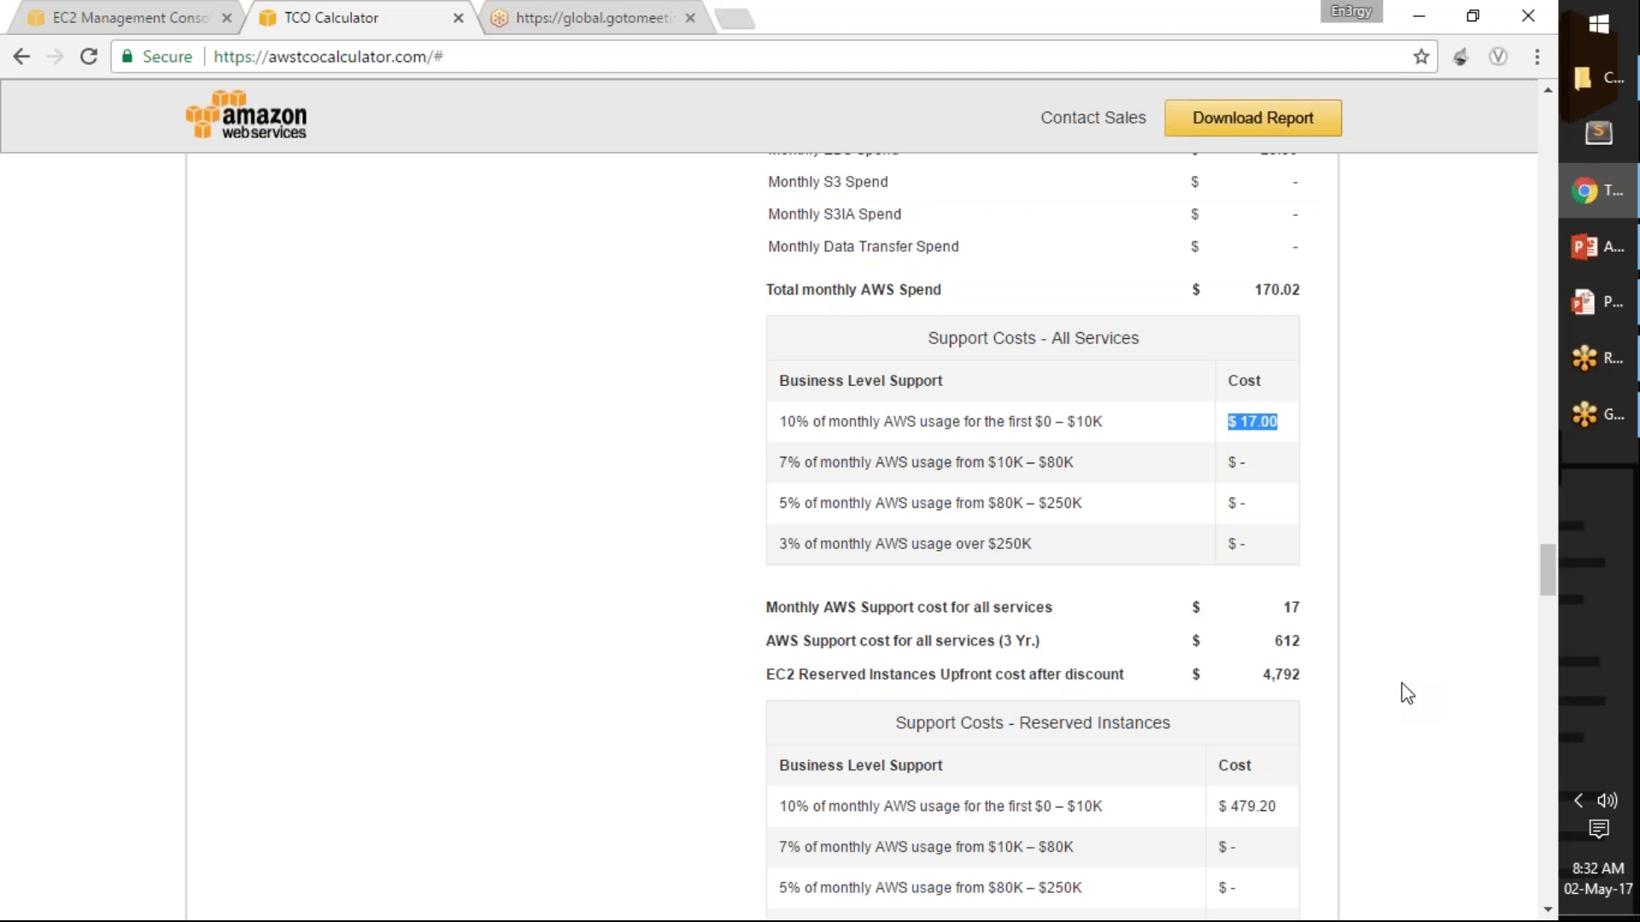
pyautogui.scroll(-1, 1407, 637)
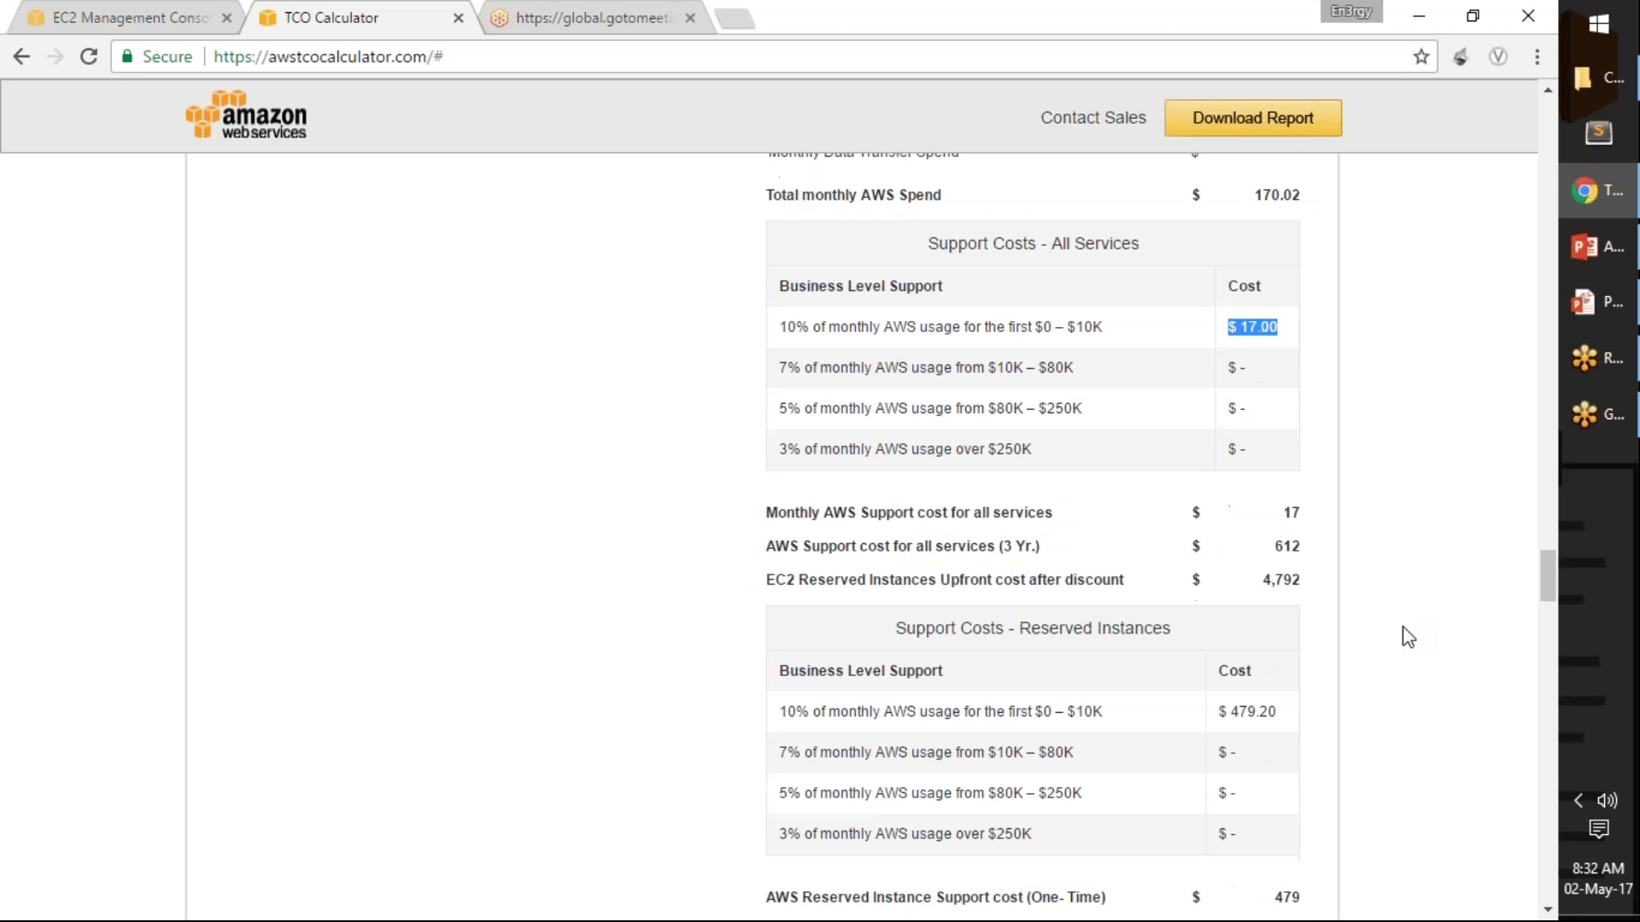
pyautogui.scroll(-15, 1407, 637)
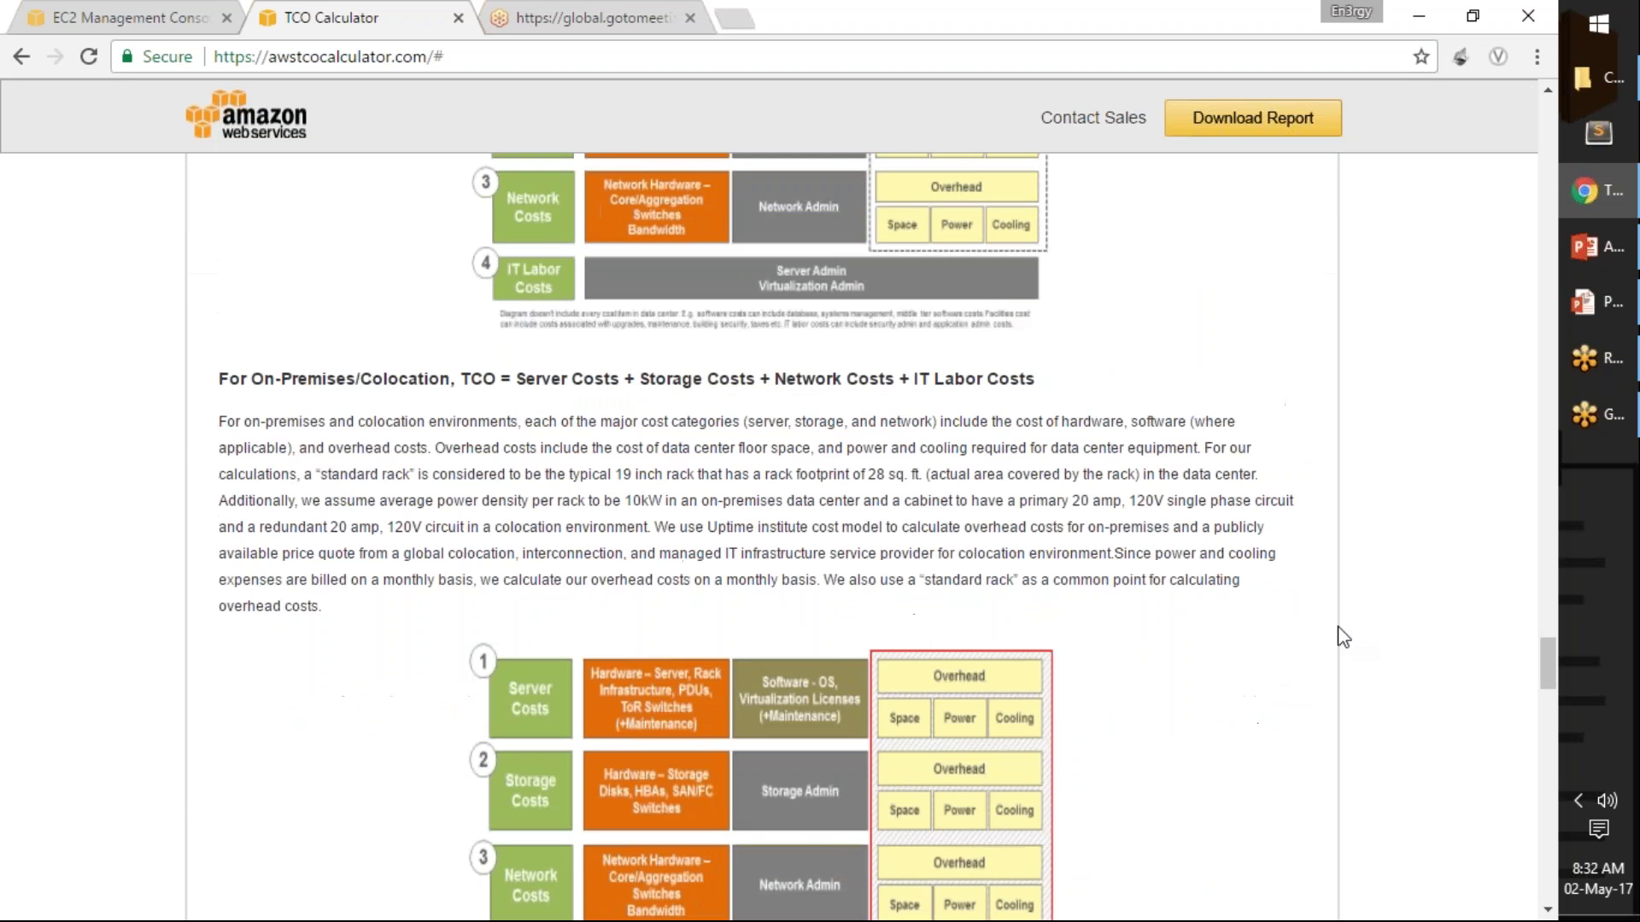
# - Scroll past the RDS methodology table and SharePoint diagram to the Assumptions and FAQ sections
pyautogui.scroll(-12, 1342, 637)
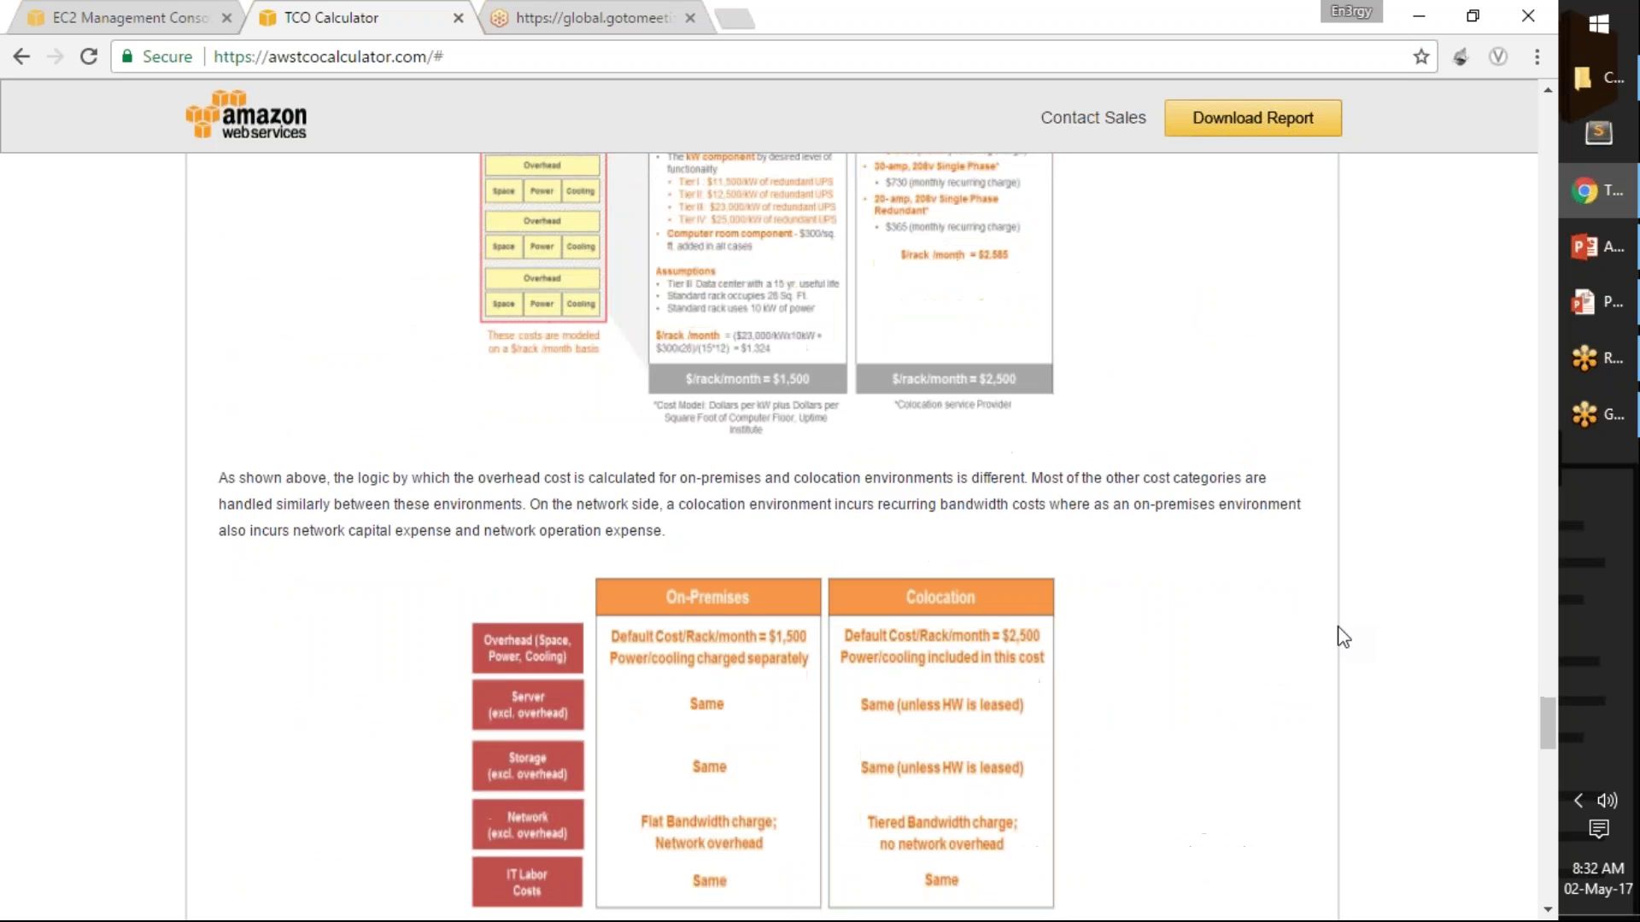
pyautogui.scroll(-3, 1343, 636)
pyautogui.scroll(-12, 1343, 639)
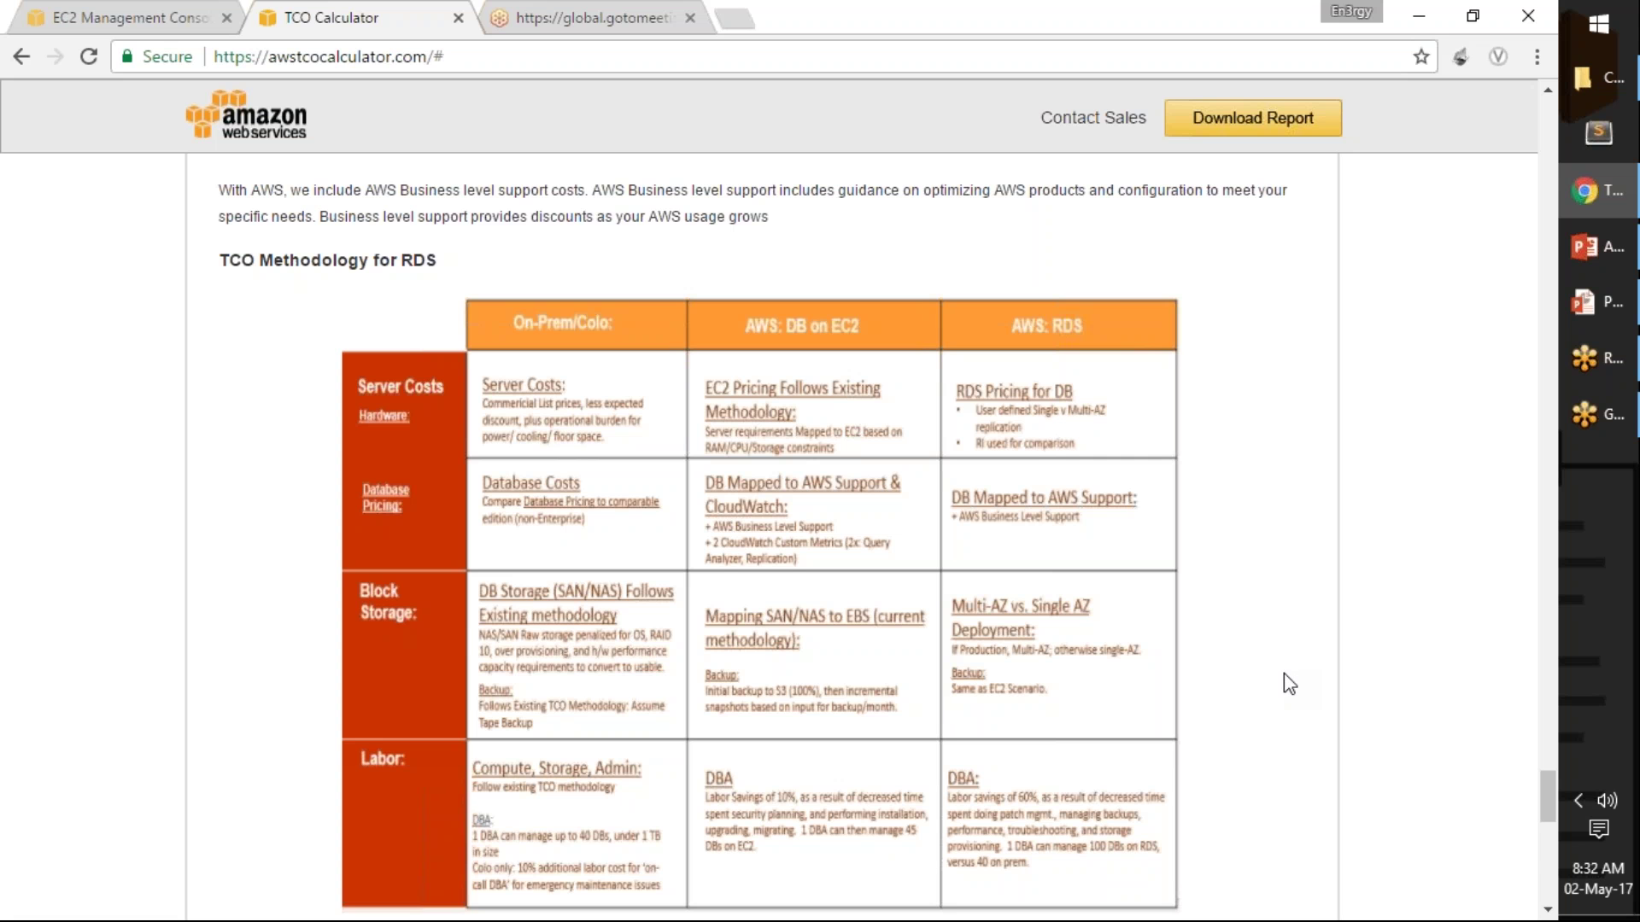
pyautogui.scroll(-8, 1288, 684)
pyautogui.scroll(-6, 1285, 682)
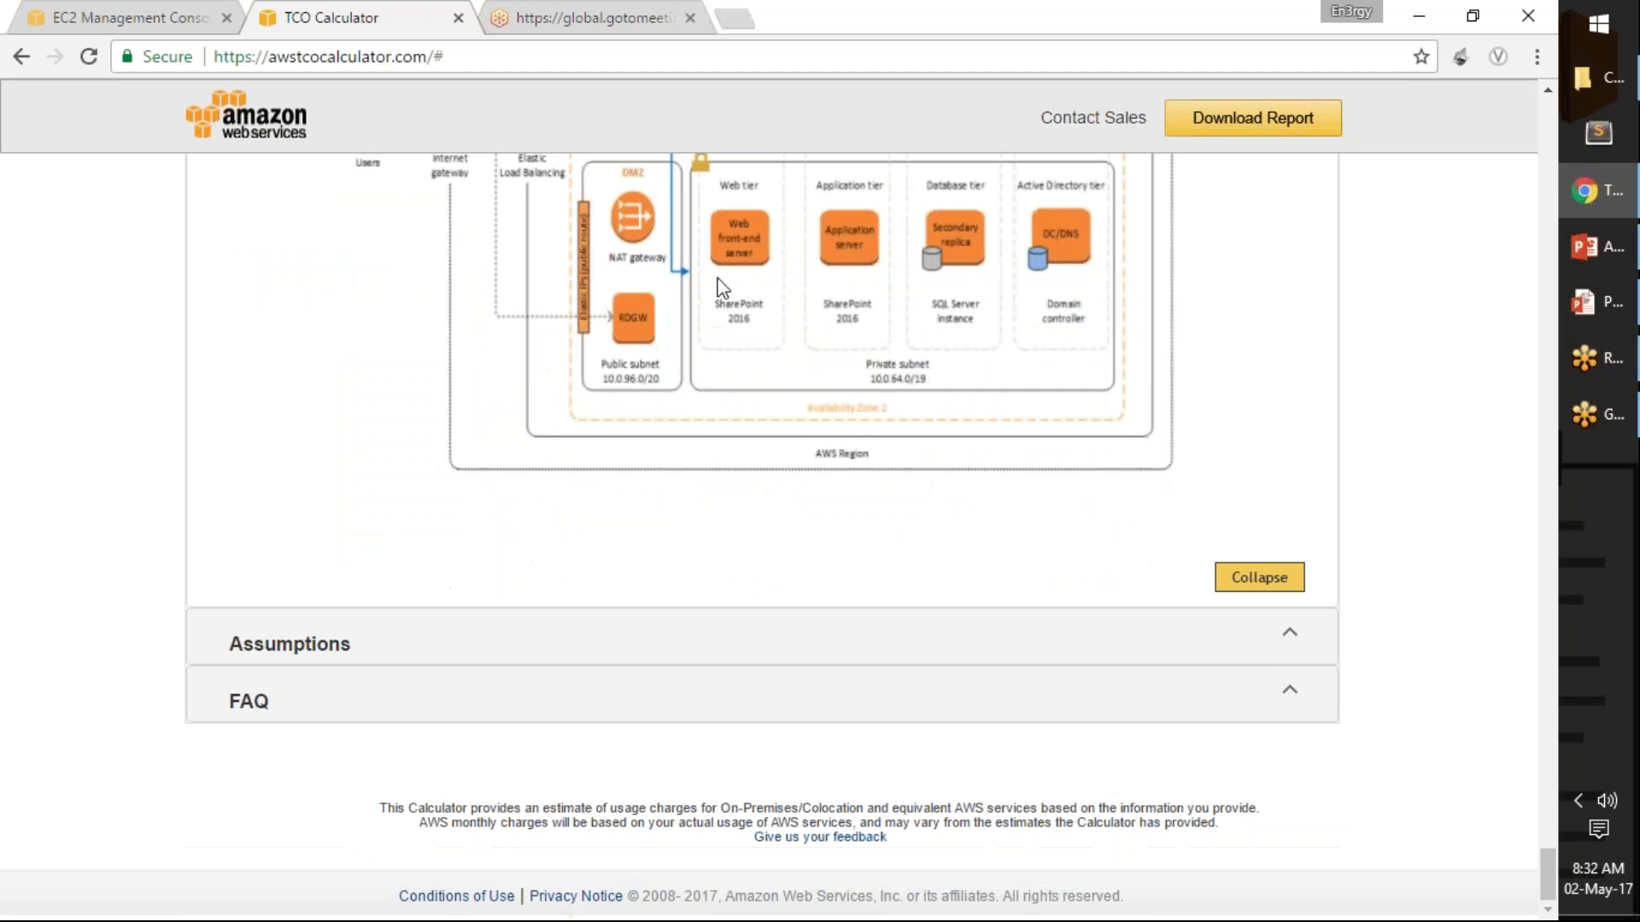
pyautogui.doubleClick(276, 57)
pyautogui.click(443, 58)
pyautogui.moveTo(426, 58)
pyautogui.mouseDown()
pyautogui.moveTo(269, 58)
pyautogui.moveTo(429, 66)
pyautogui.mouseUp()
pyautogui.click(269, 58)
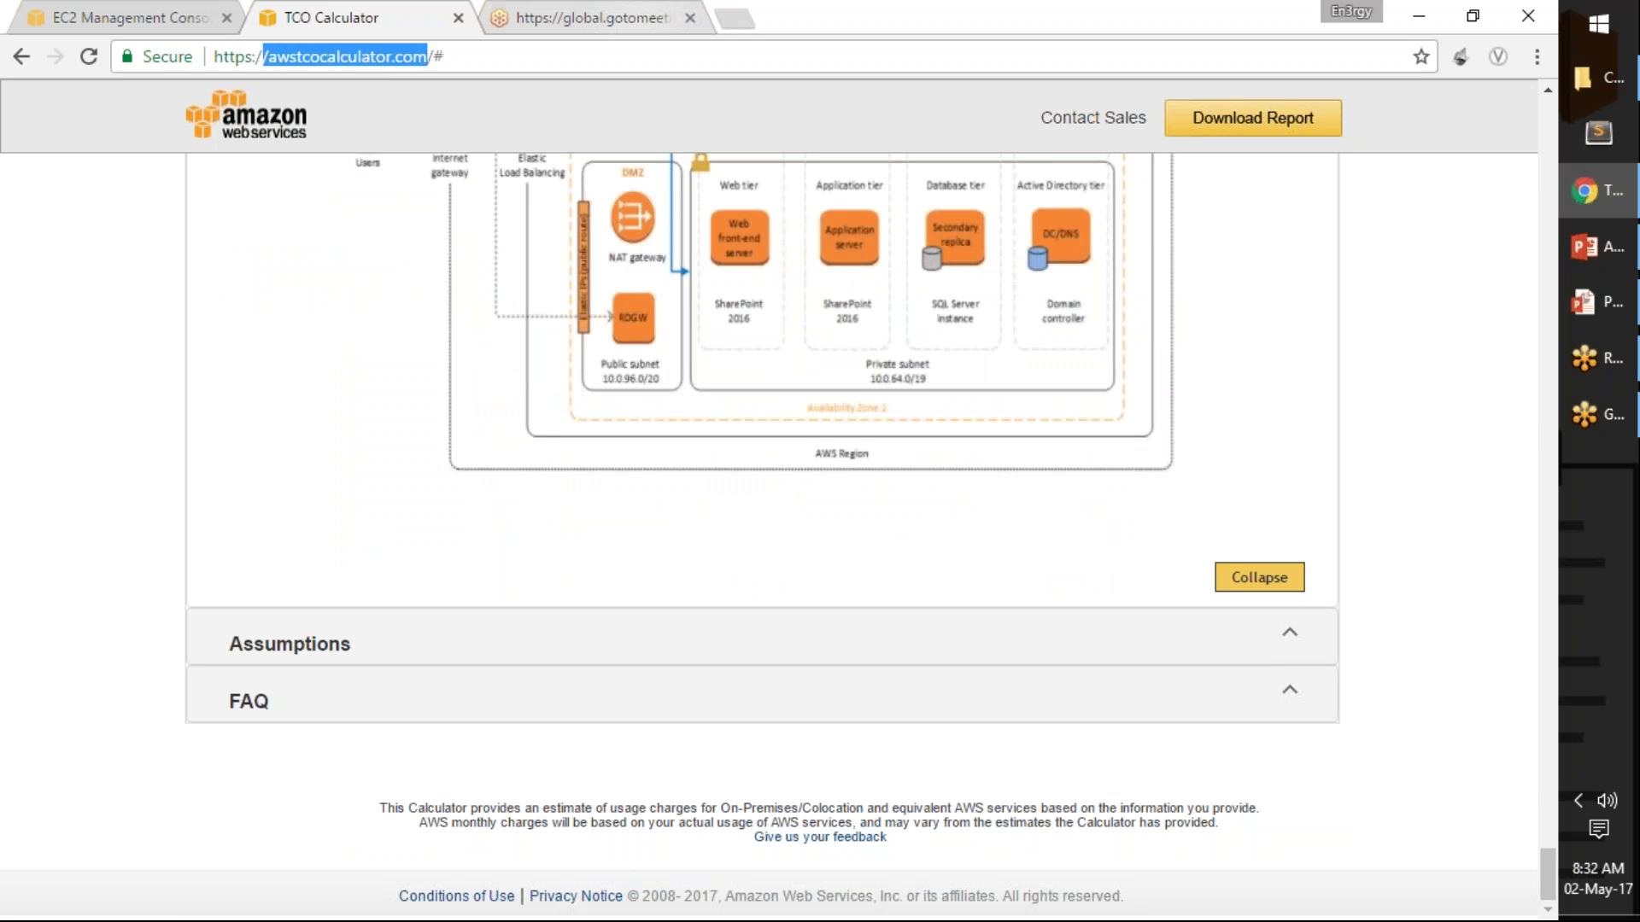
pyautogui.click(1597, 427)
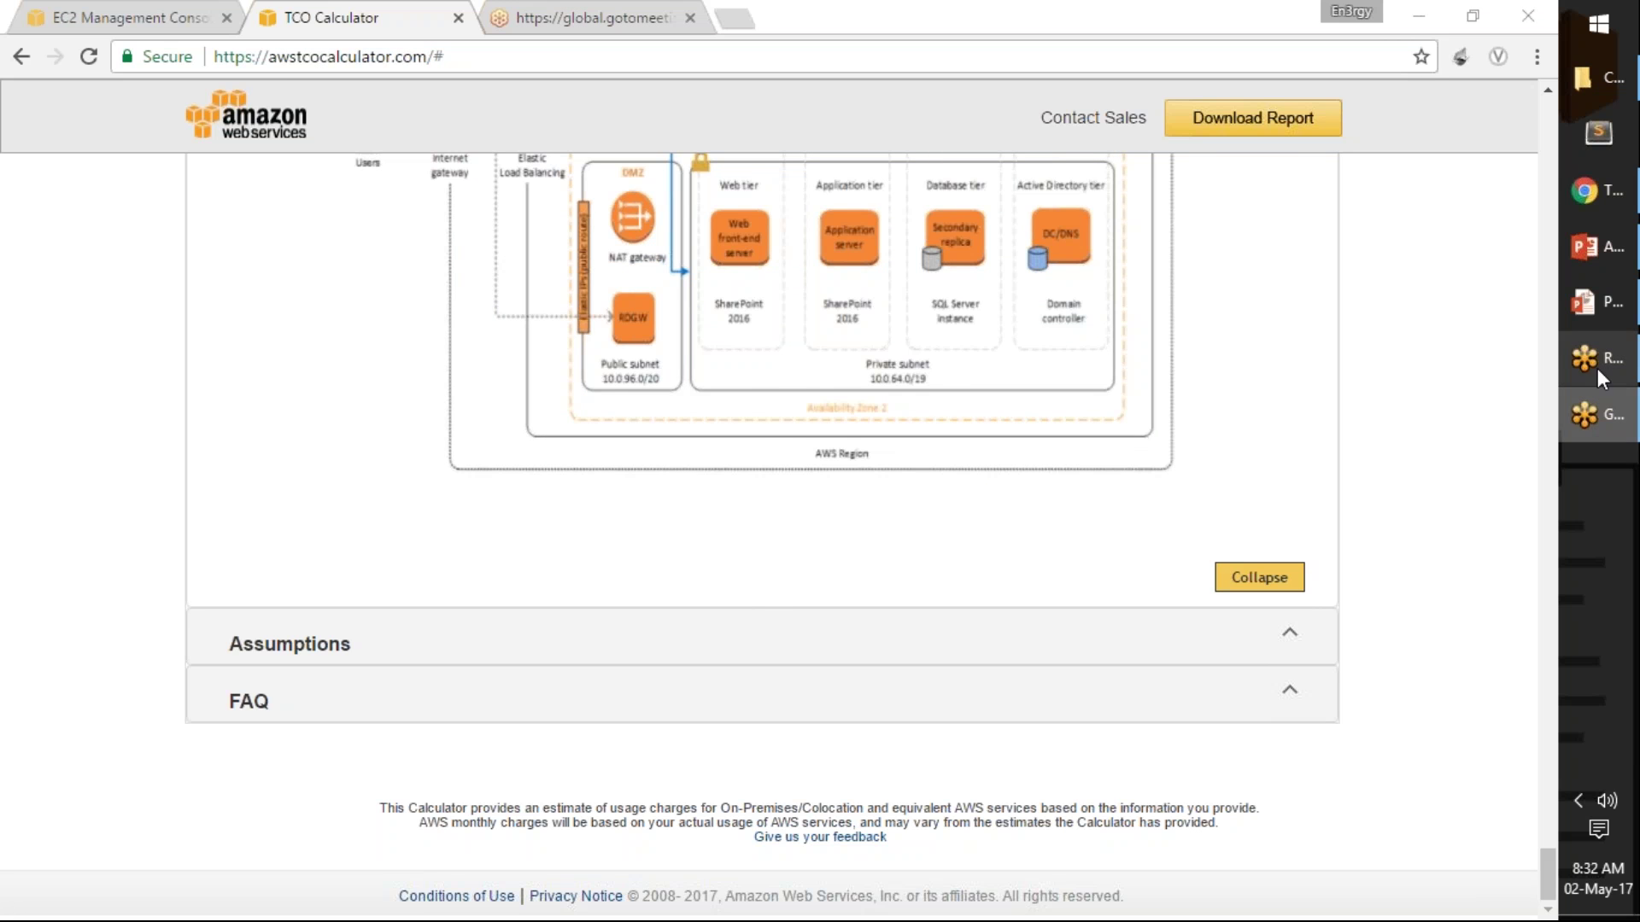